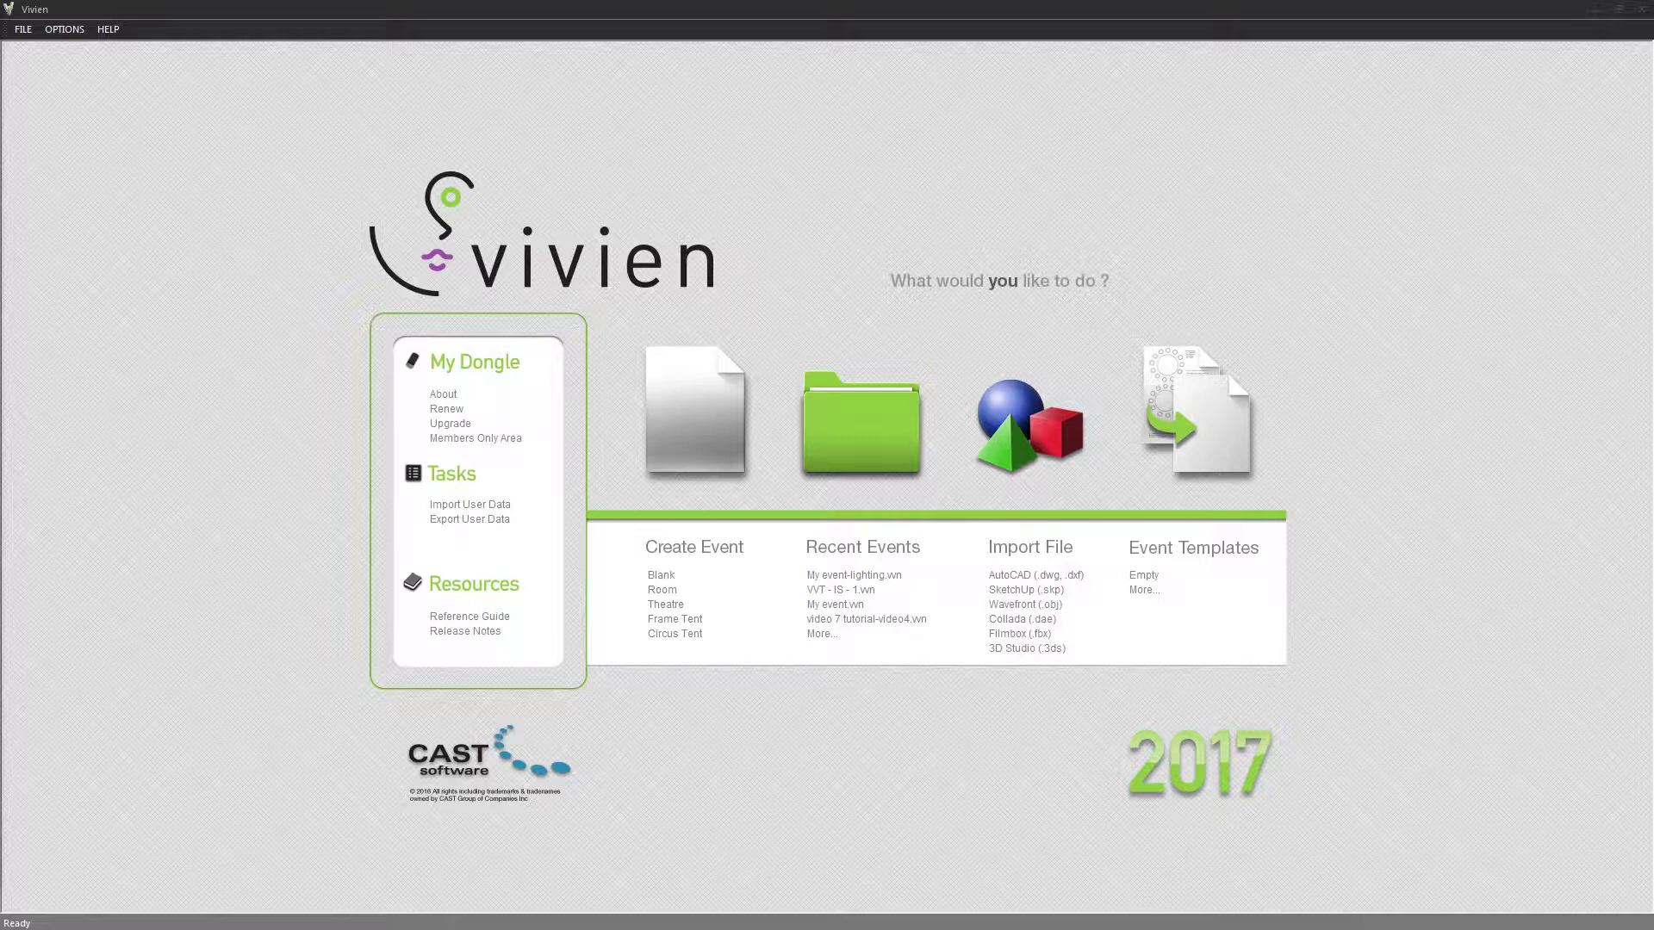
Open the recent event My event-lighting.vwn from the start screen
click(842, 573)
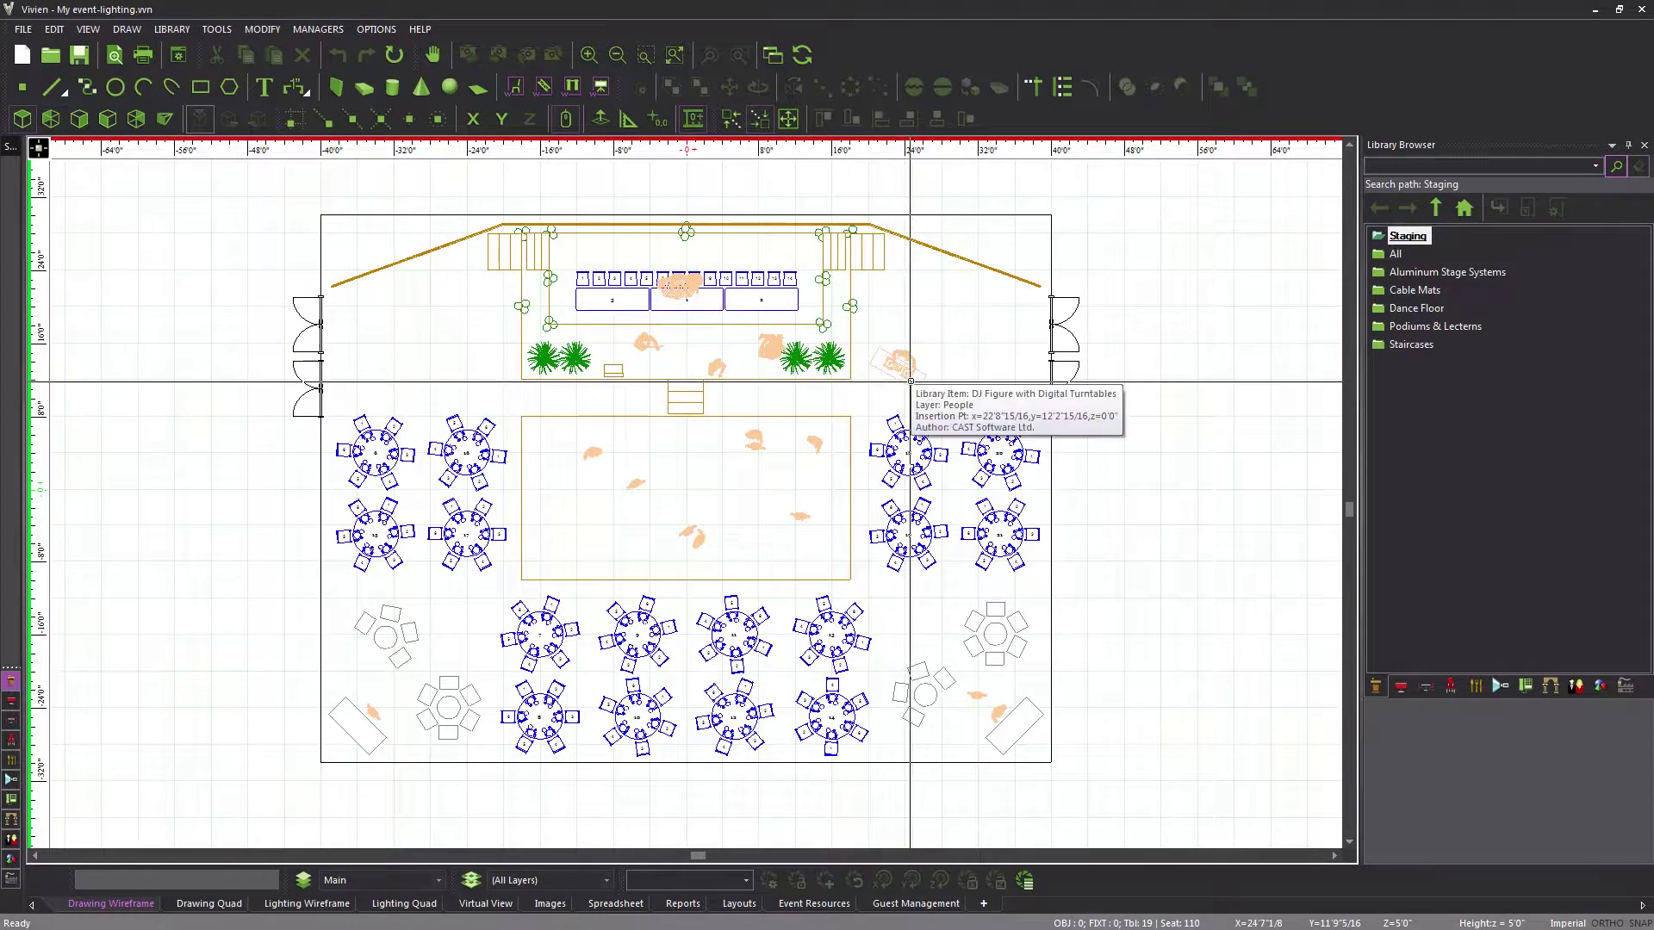
click(485, 903)
drag(471, 656, 840, 706)
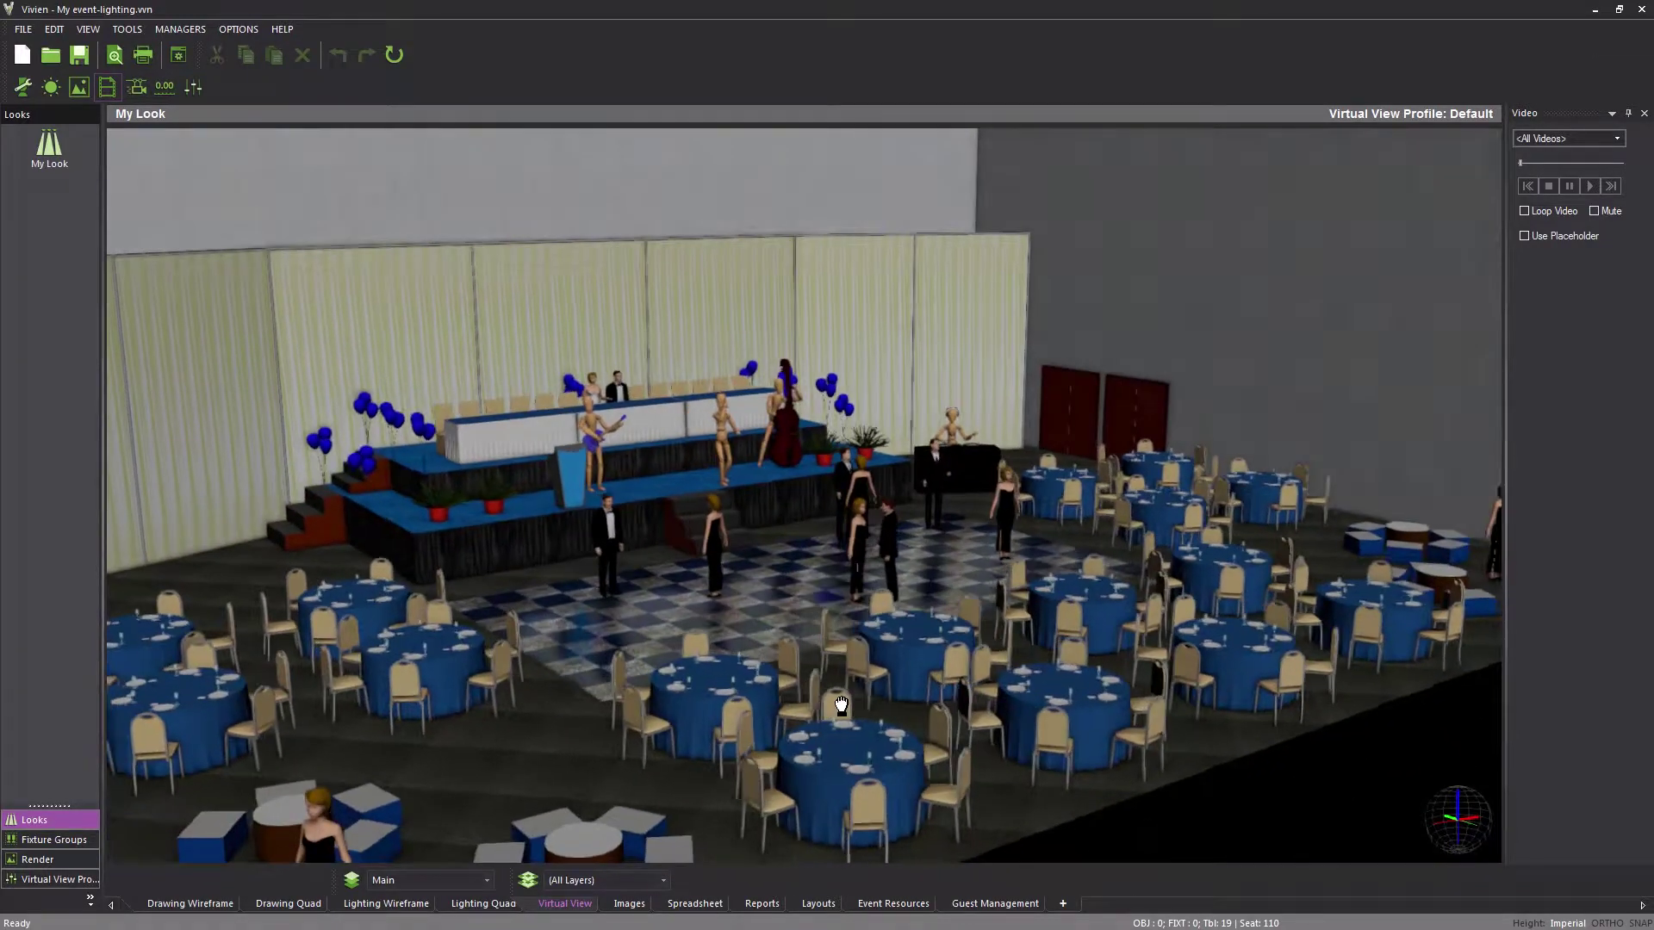
click(191, 904)
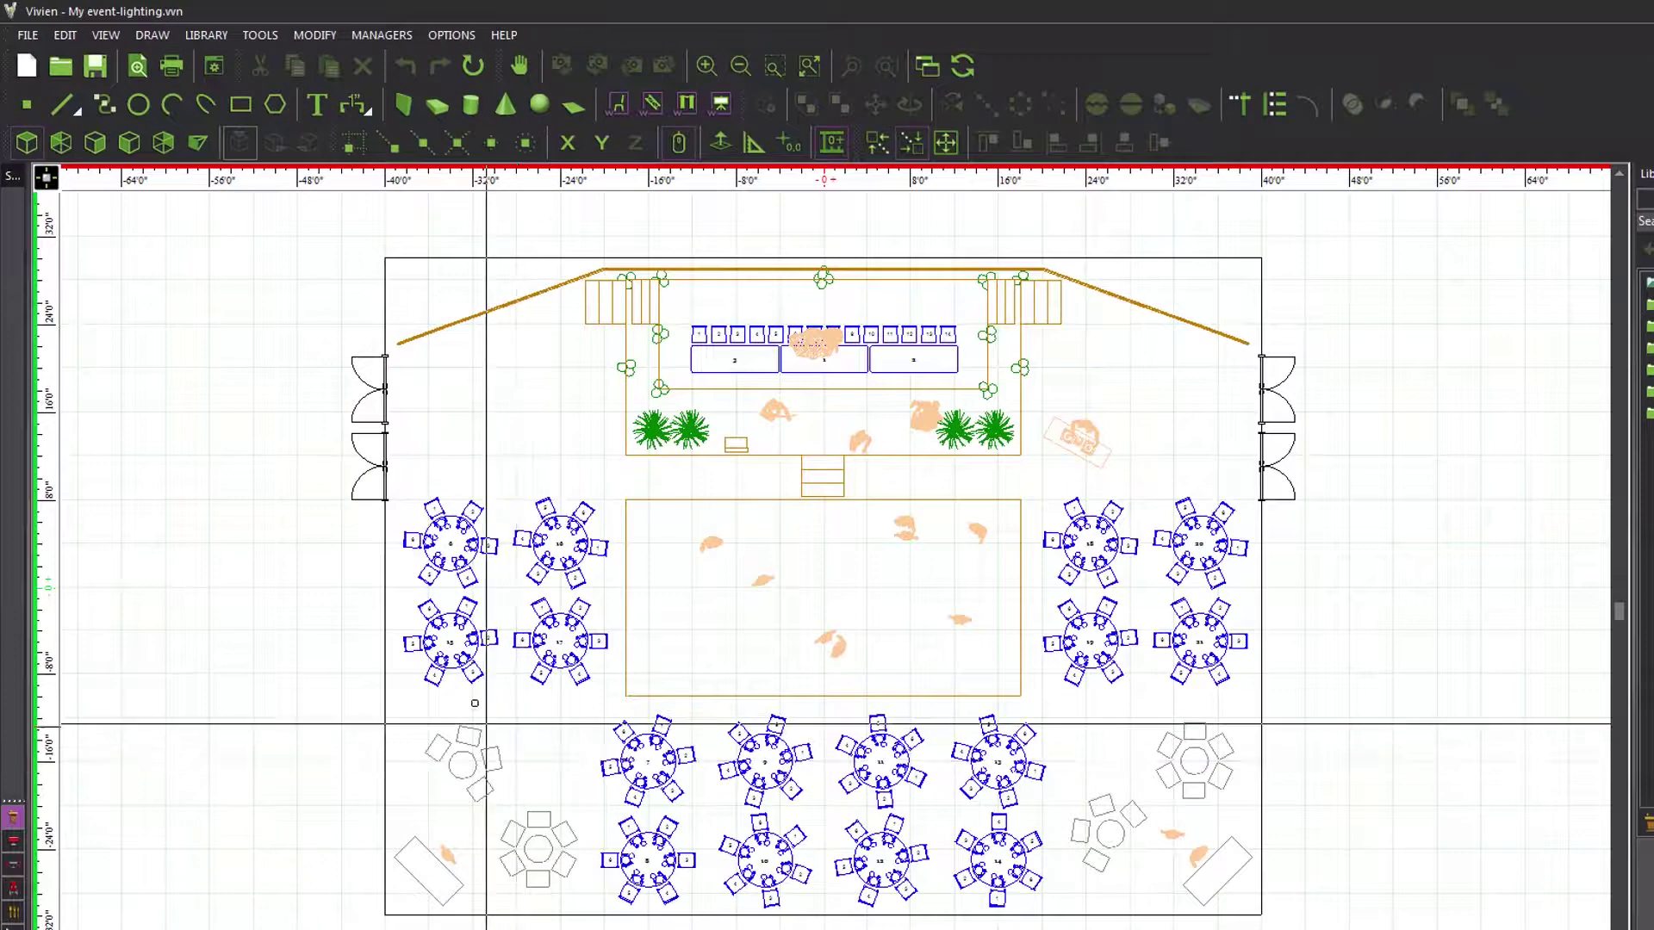
click(156, 35)
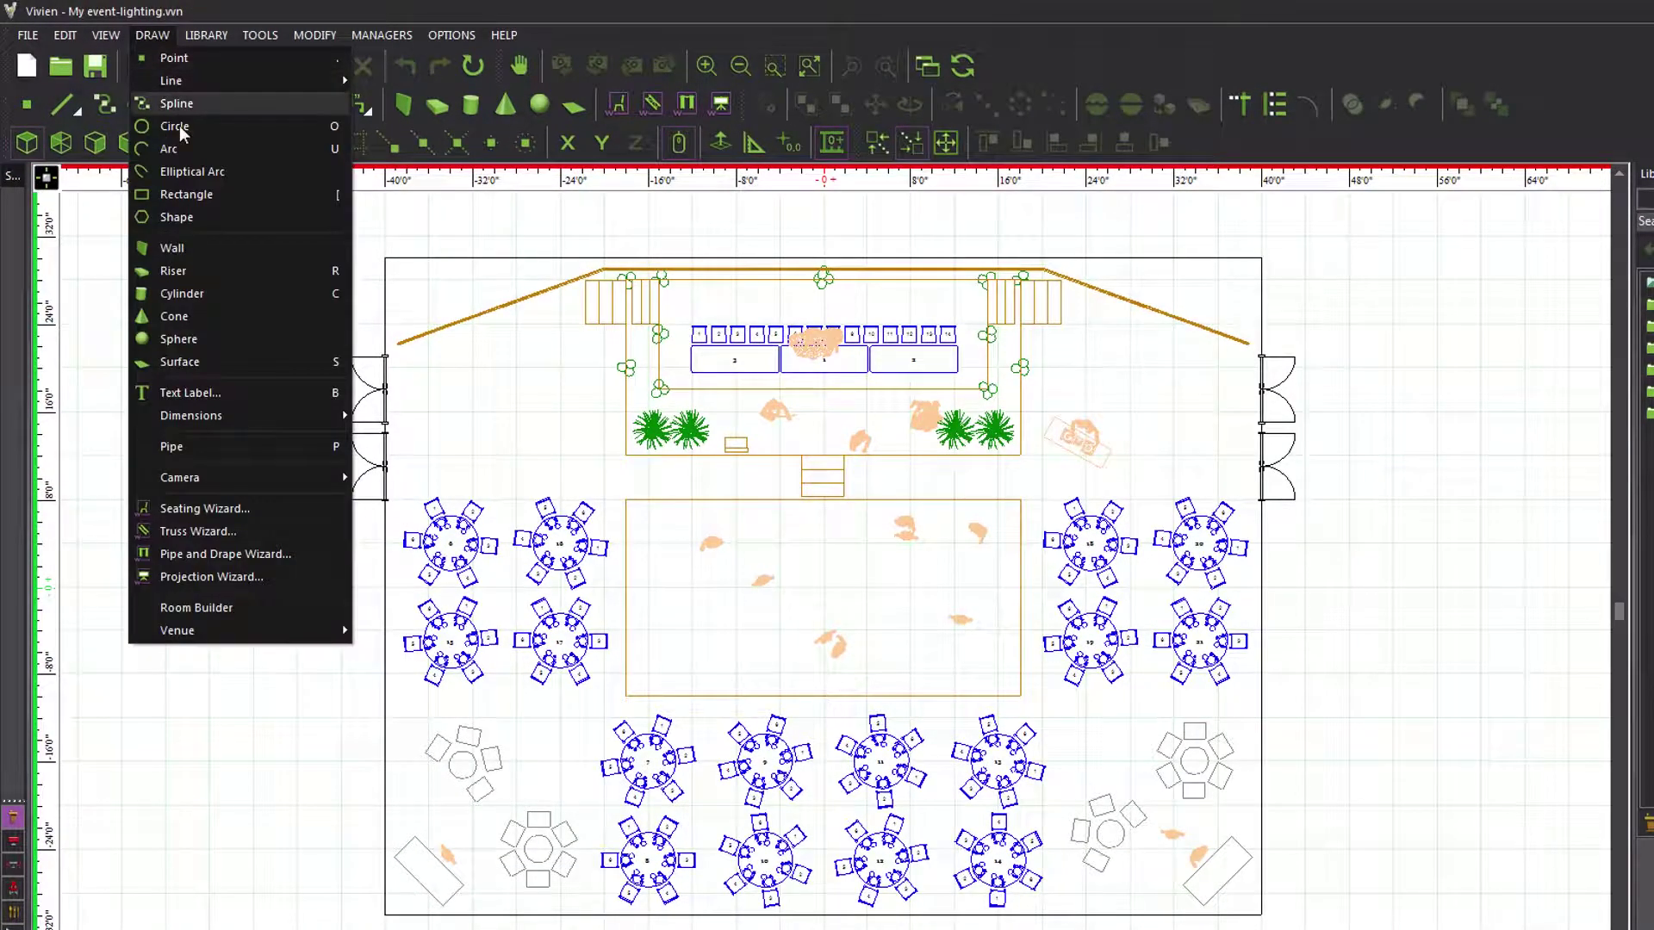
click(186, 530)
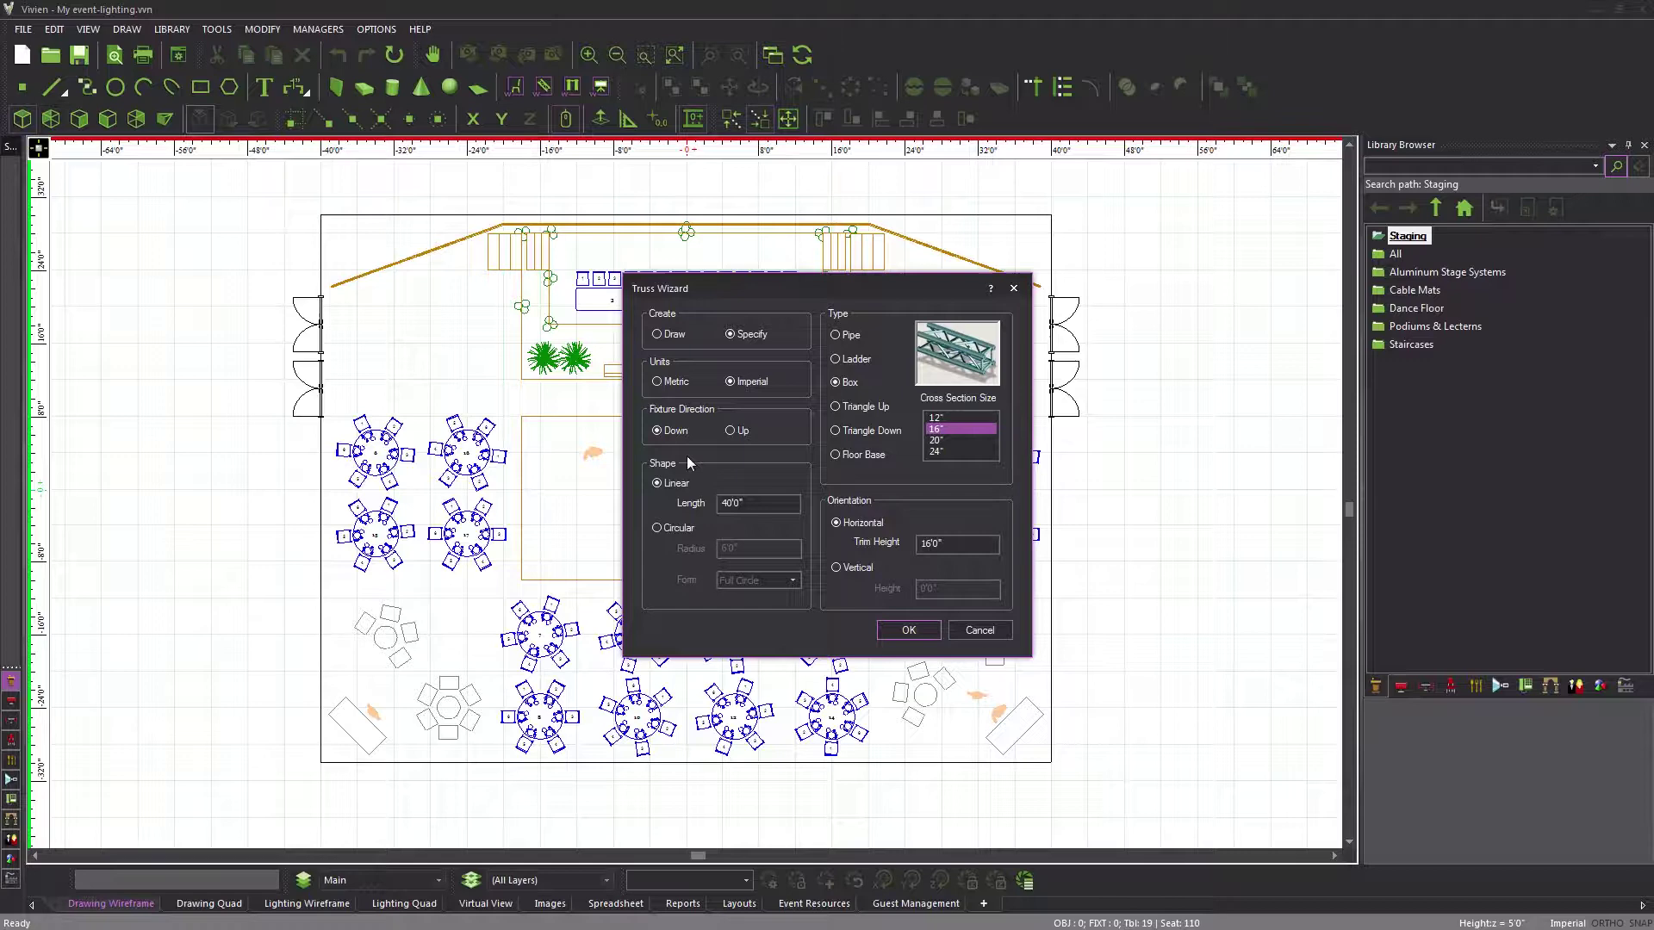
Cancel the truss settings and add a lavender 'hang structures' layer as the current layer
click(1013, 288)
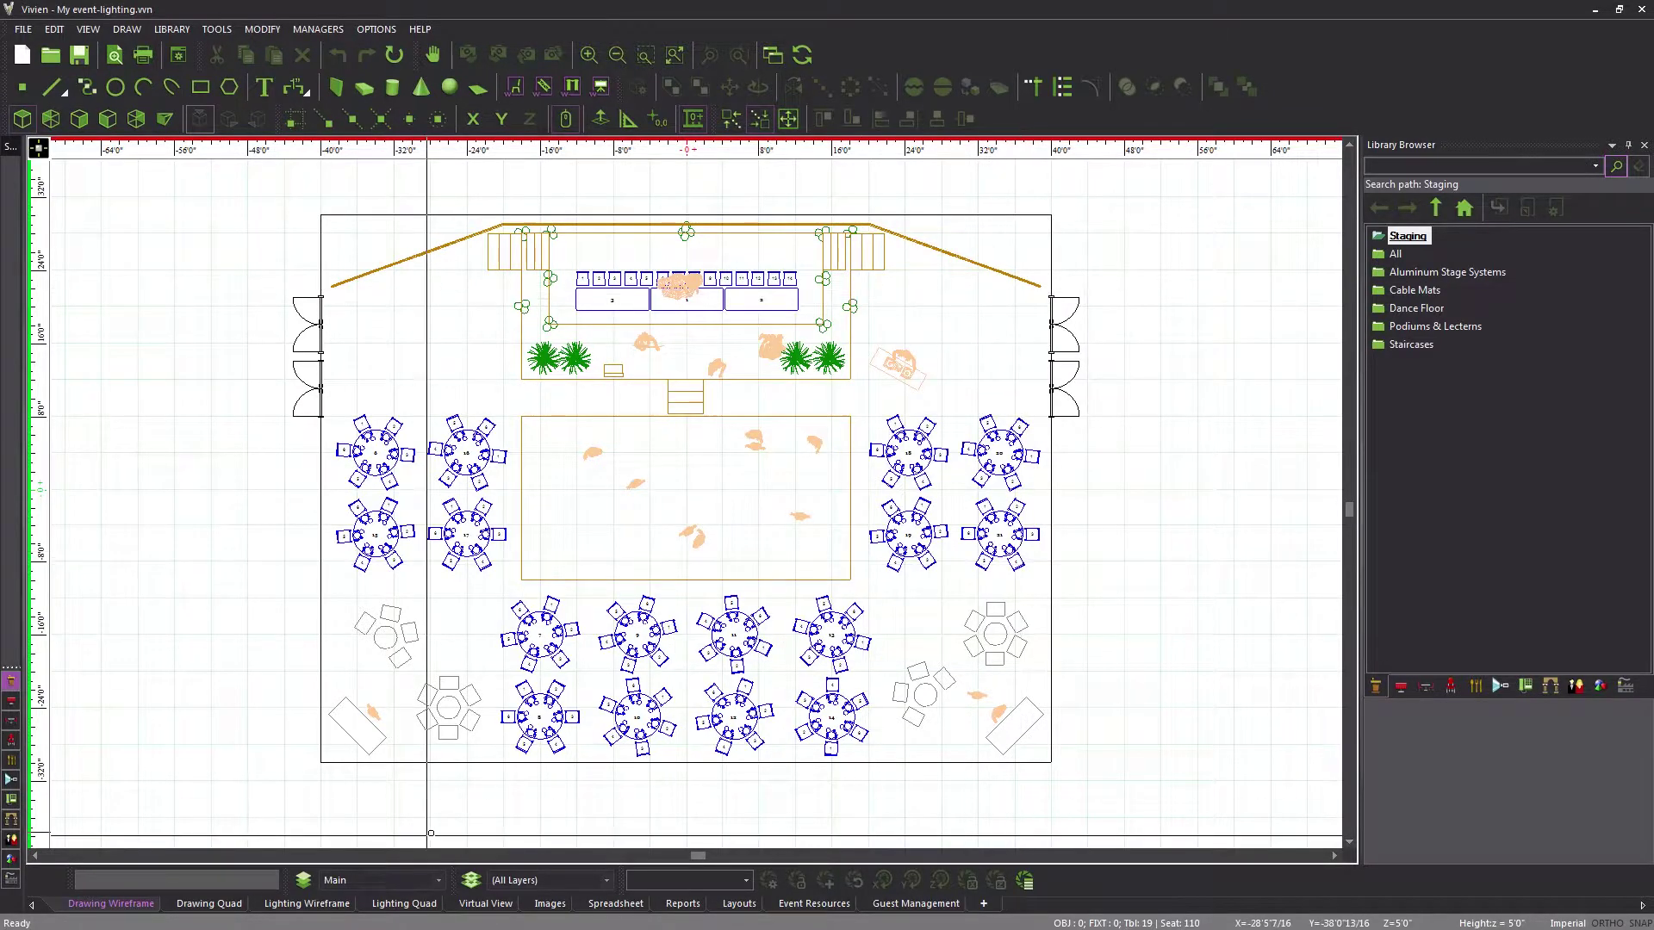
click(303, 880)
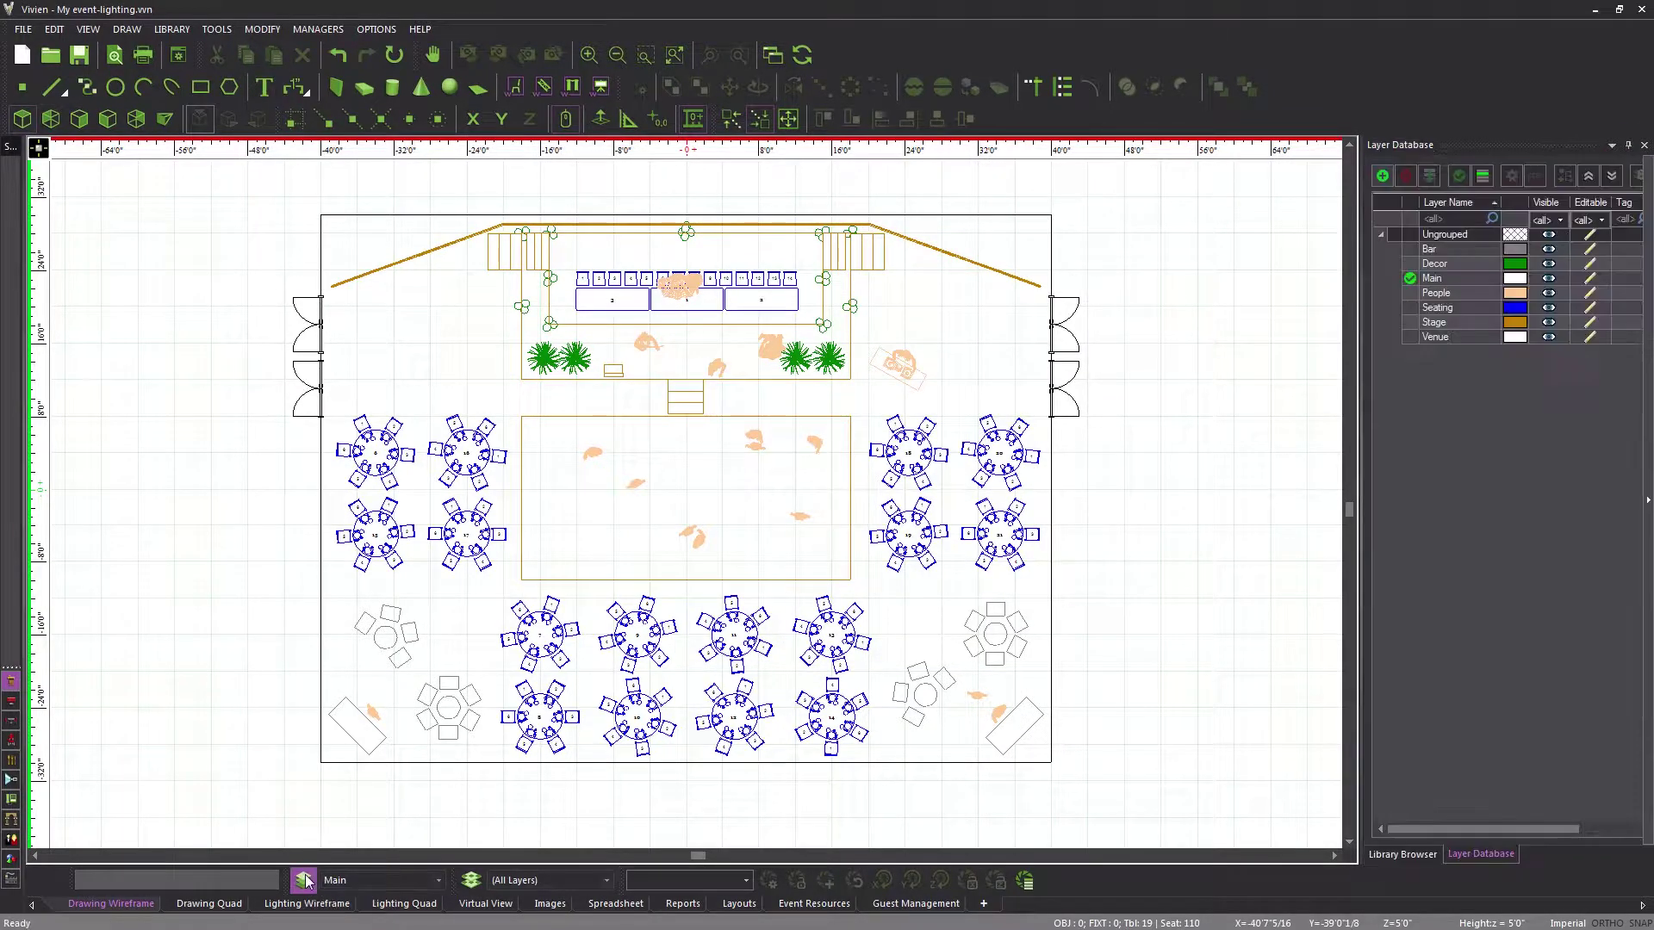
click(1381, 175)
text(hang structures)
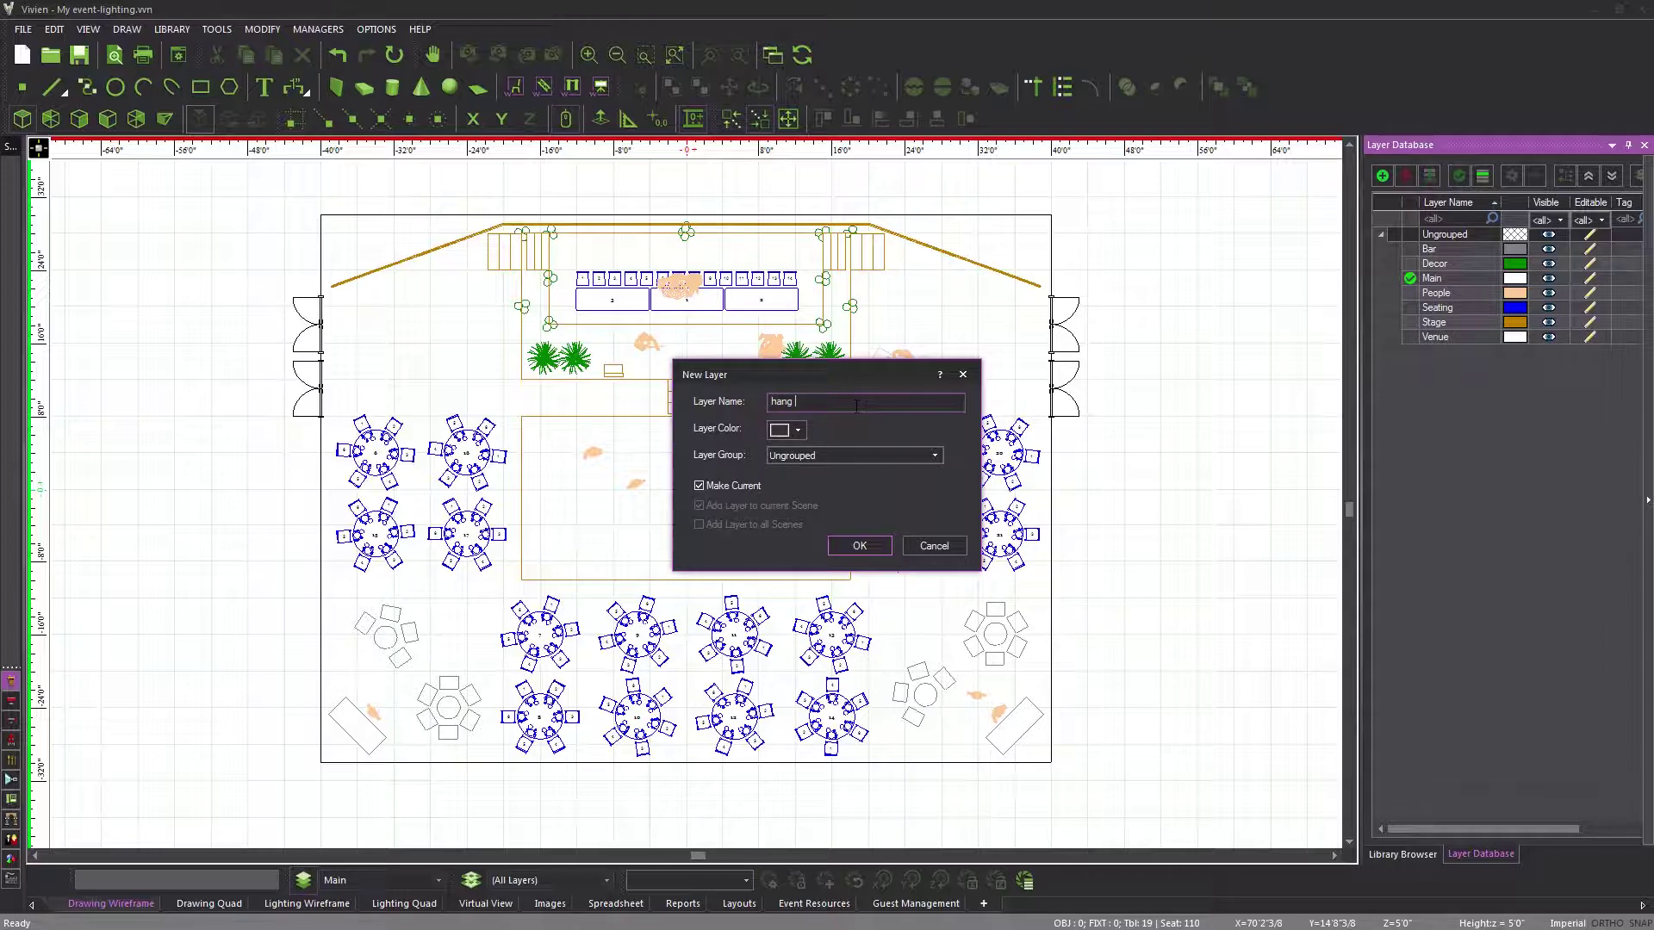
click(796, 430)
click(859, 468)
click(860, 545)
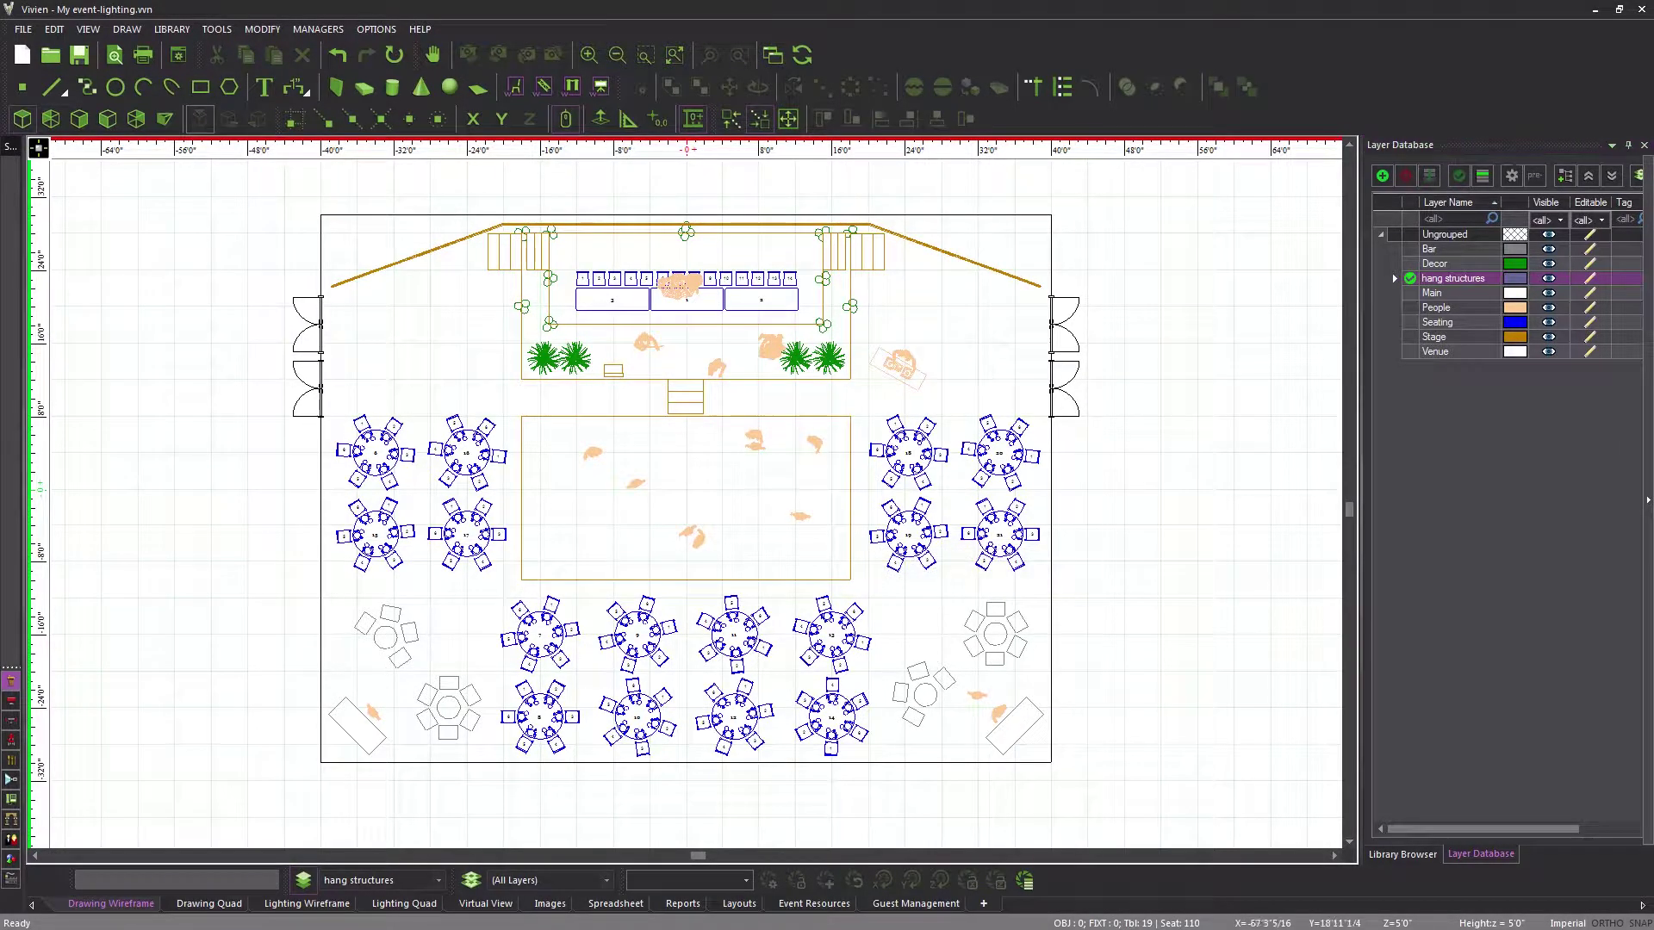
Set the Truss Wizard to a 16' Pipe truss at 30' trim height
click(543, 89)
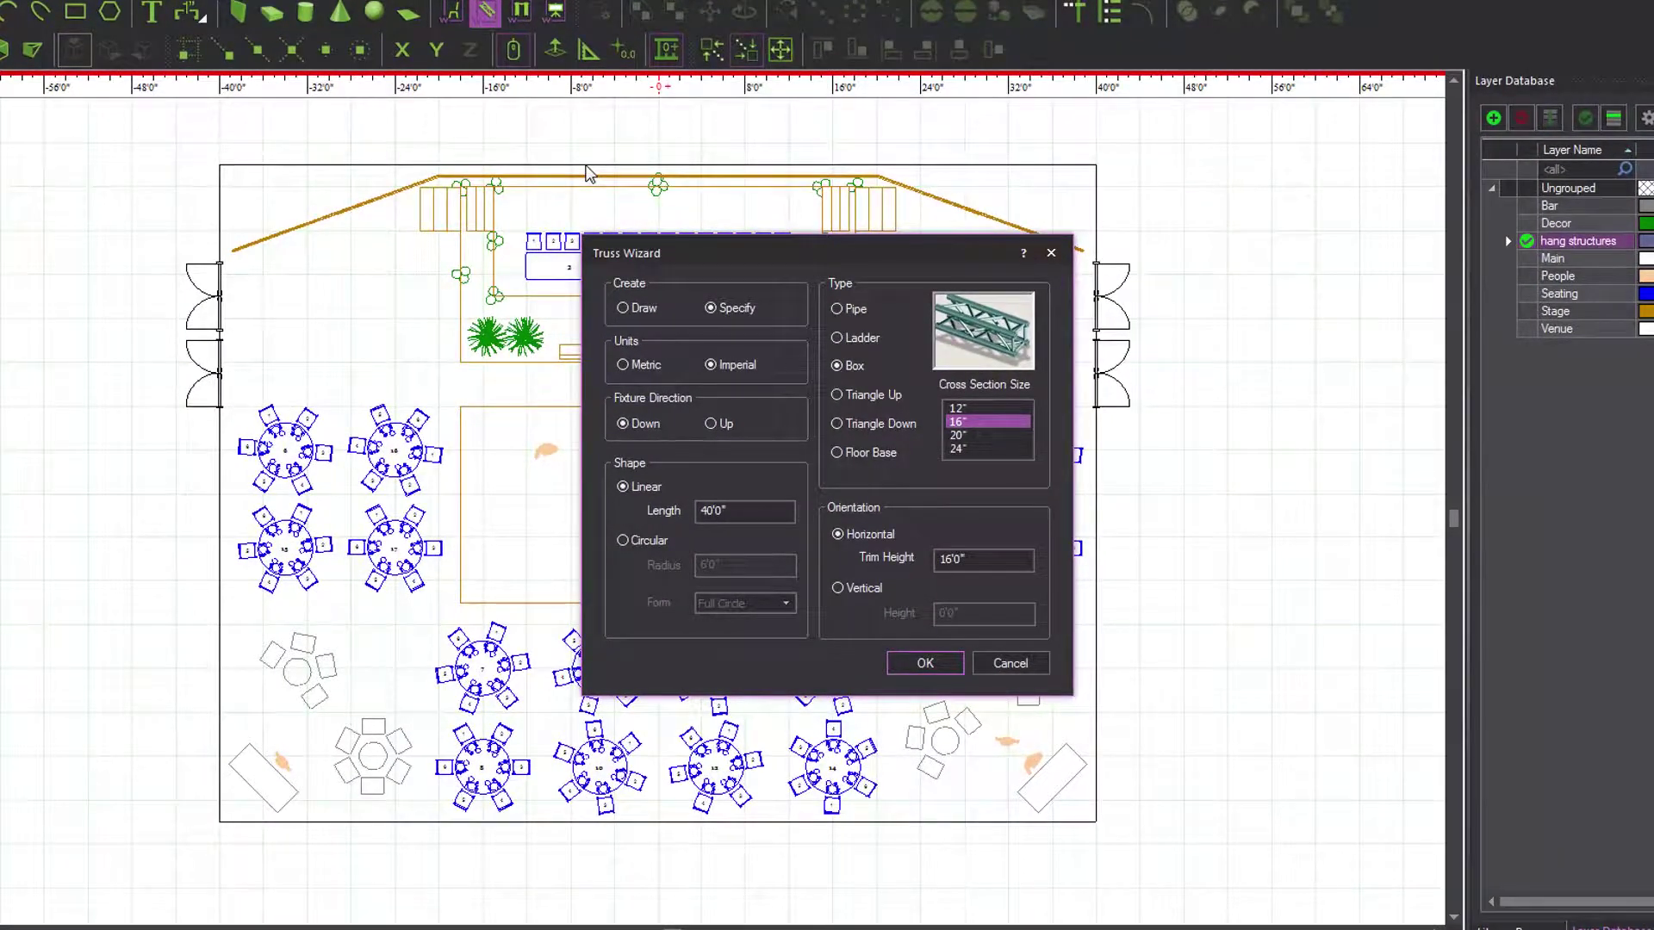
click(855, 312)
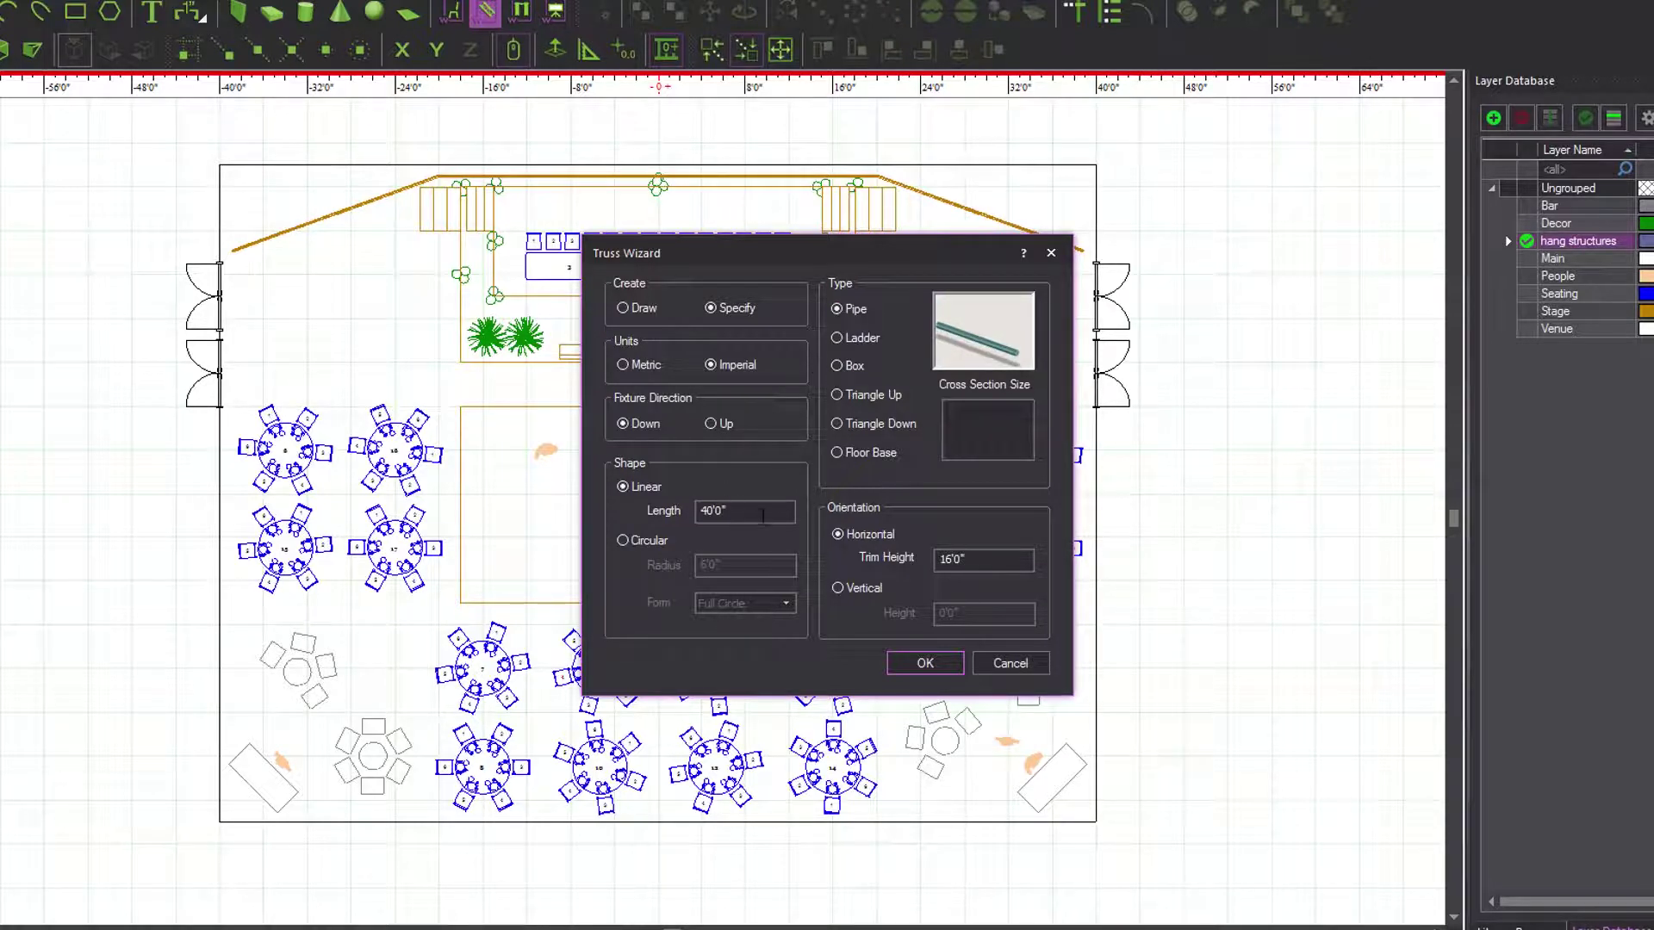
double_click(765, 511)
text(16)
double_click(983, 560)
text(30)
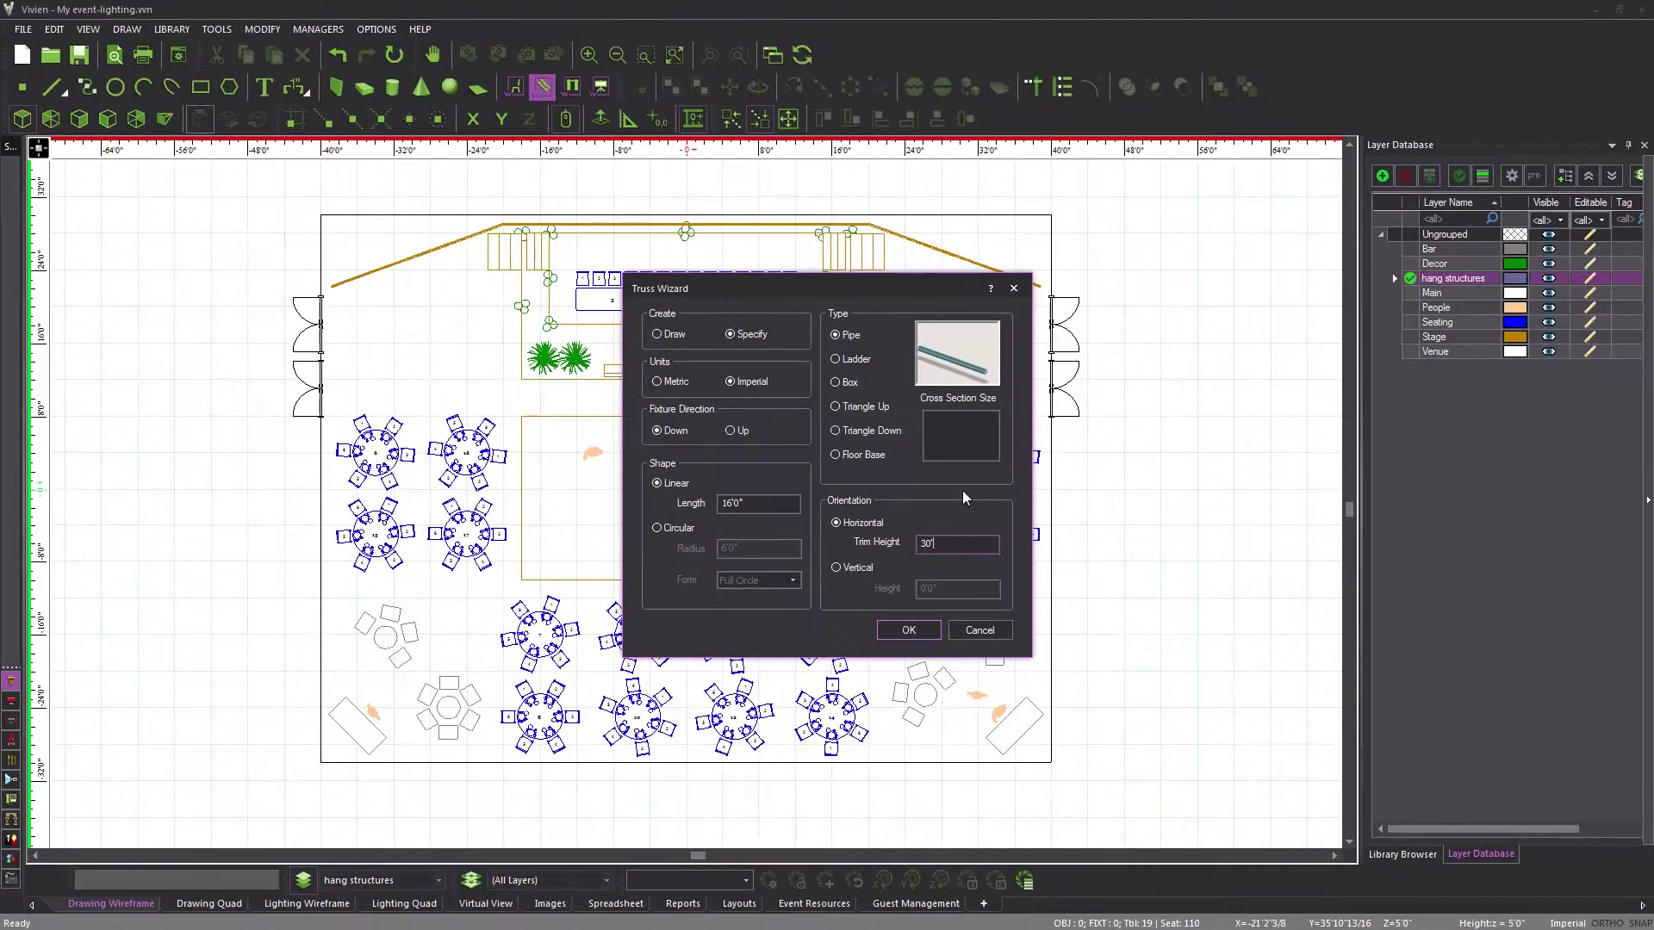
Place the 16' pipe on the plan across the row of tables 6 and 16
click(907, 630)
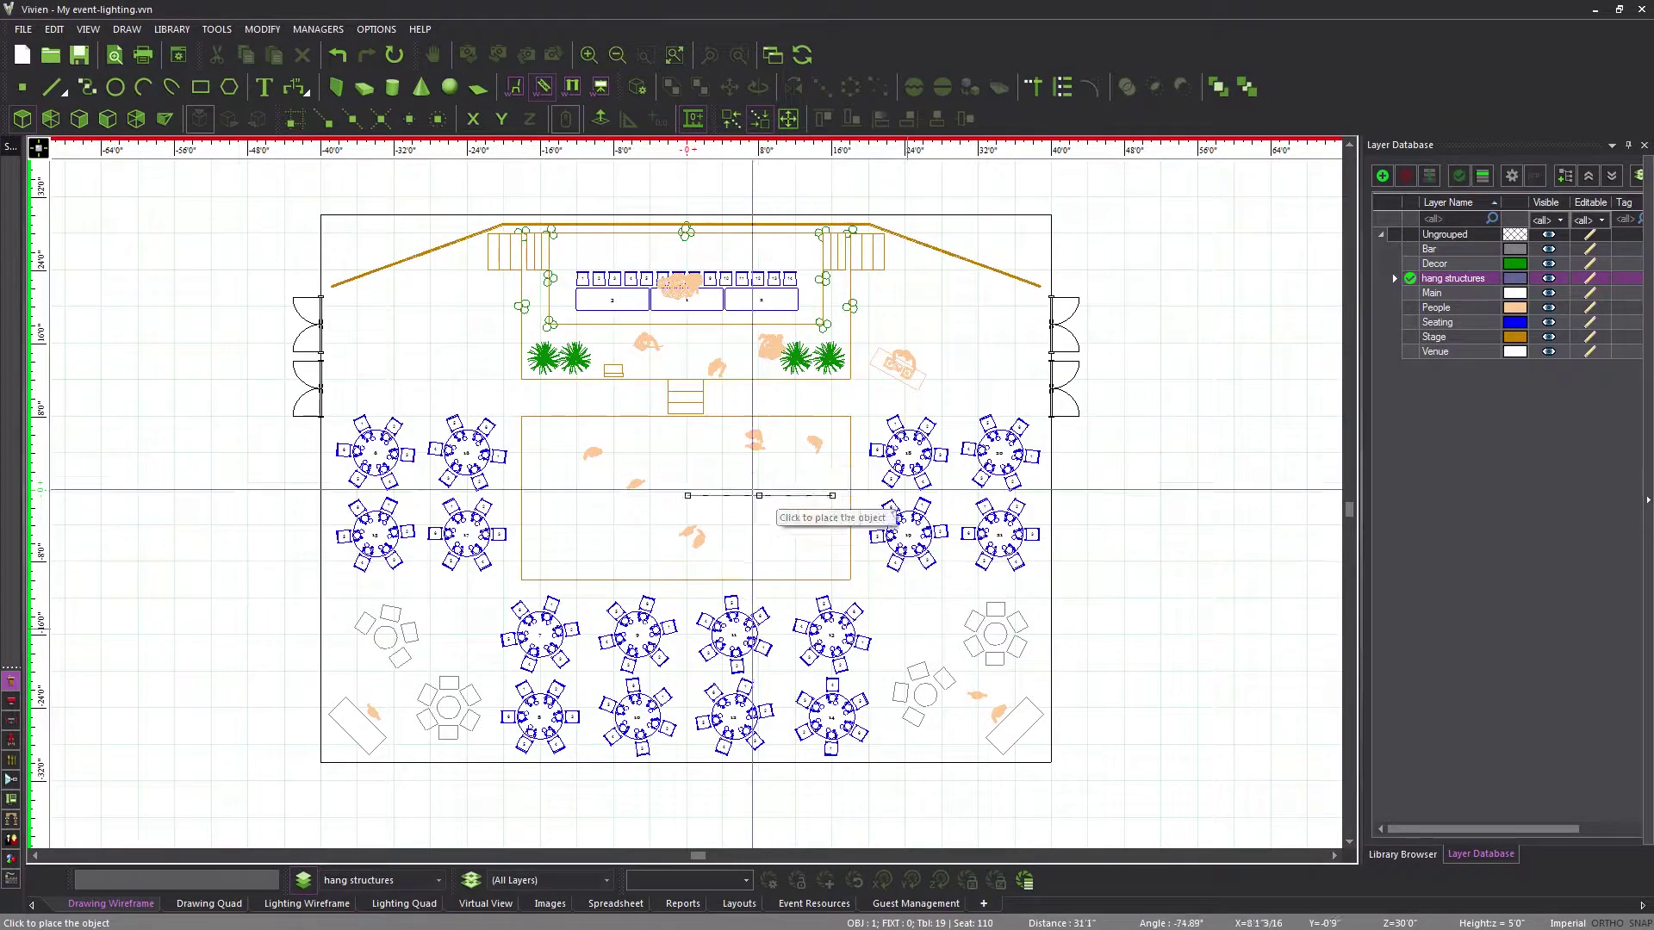
scroll(684, 482, up, 4)
middle_drag(683, 482, 967, 468)
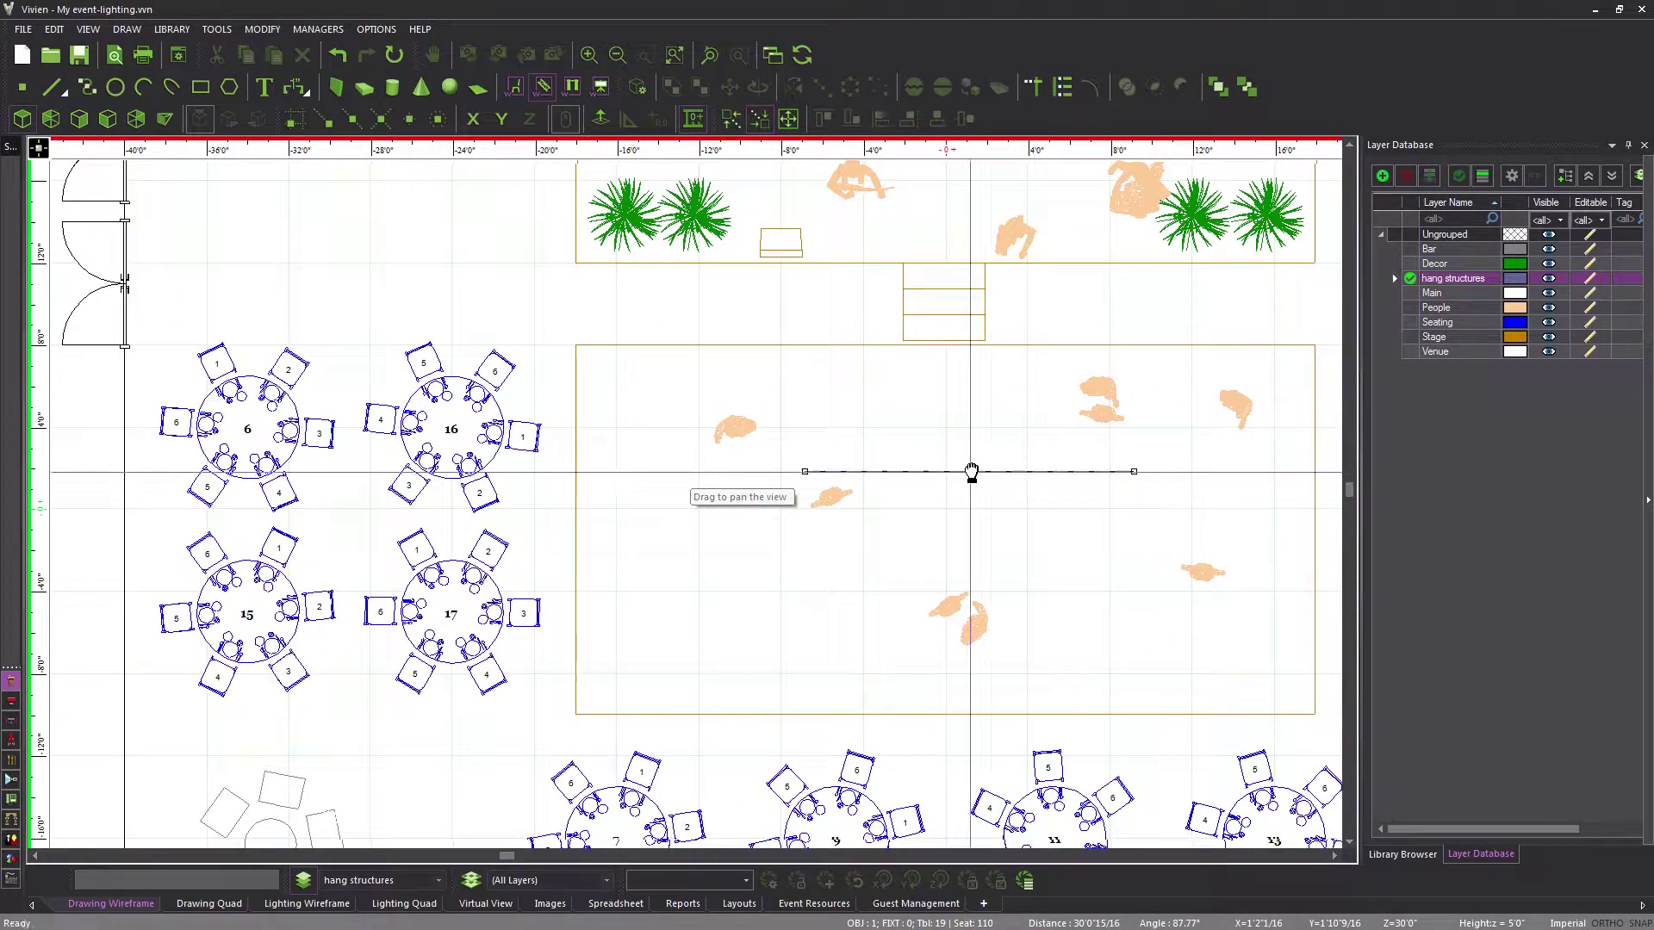
click(360, 442)
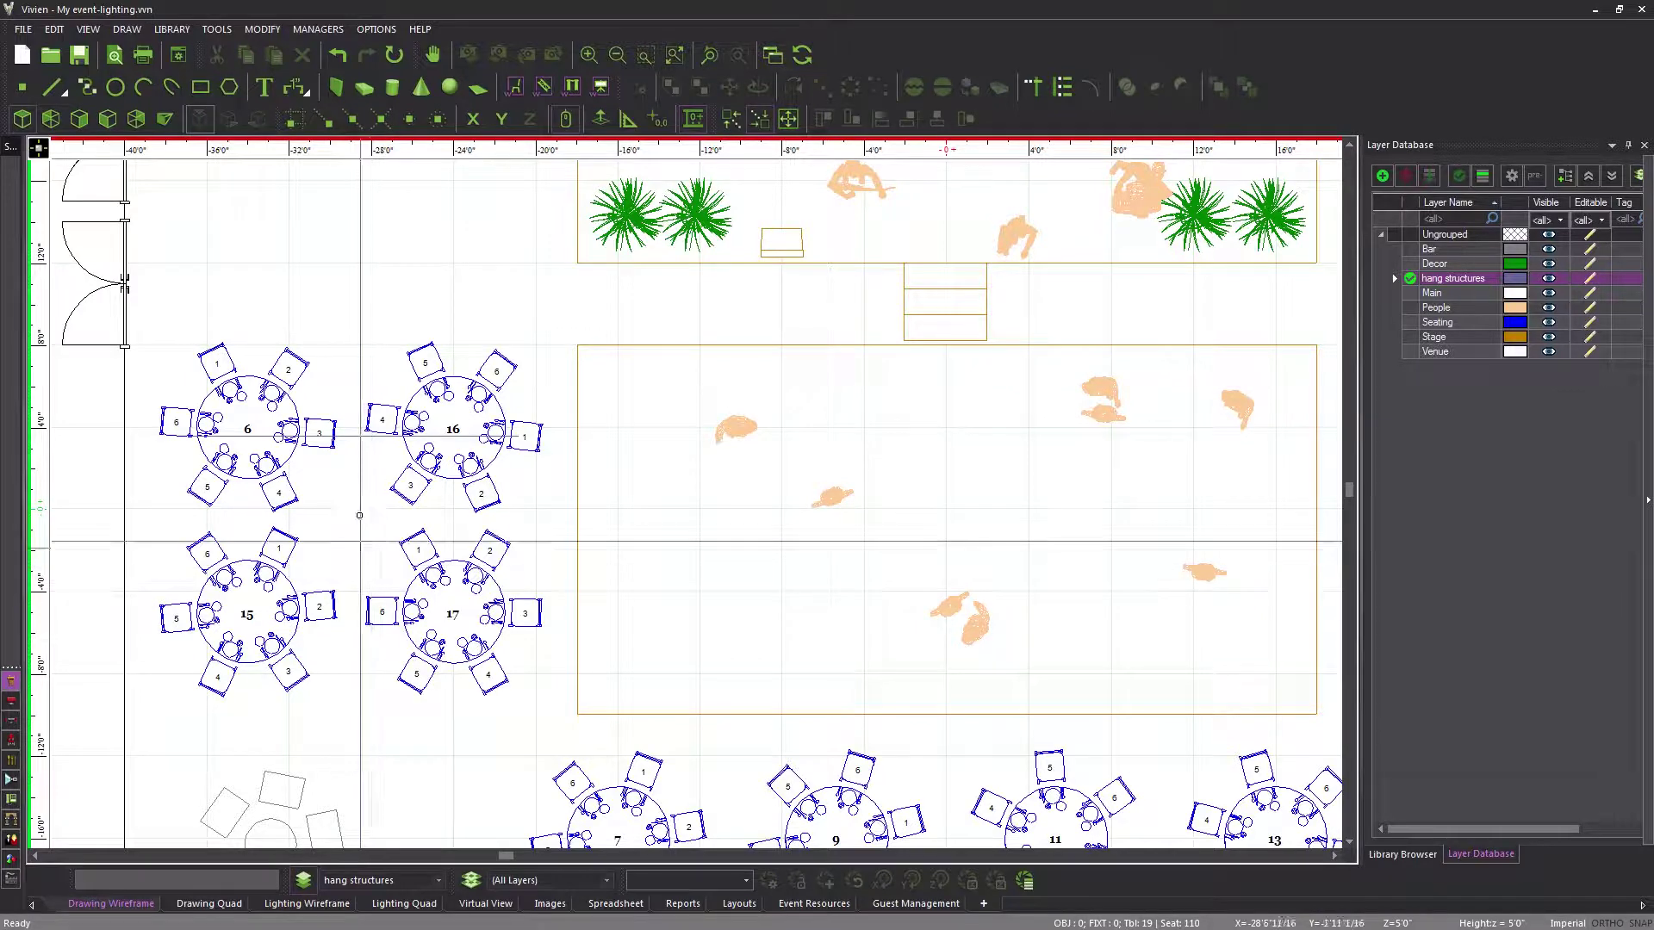
Paste a copy of the pipe at 30' height over the row of tables 15 and 17
click(357, 437)
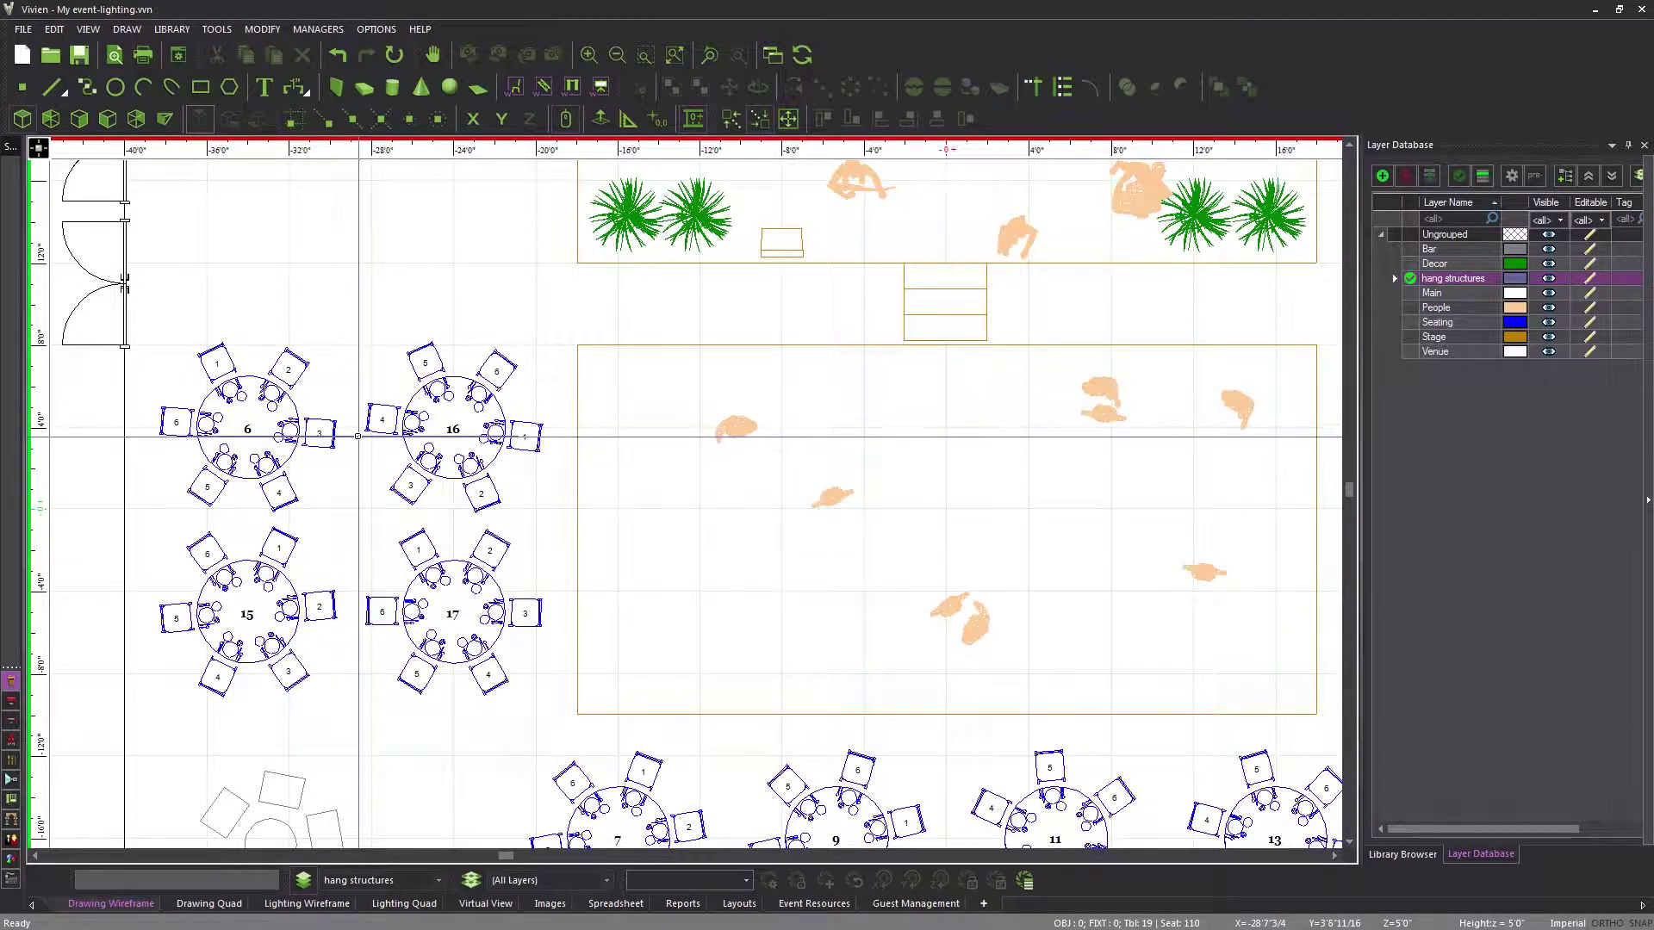
key(ctrl+c)
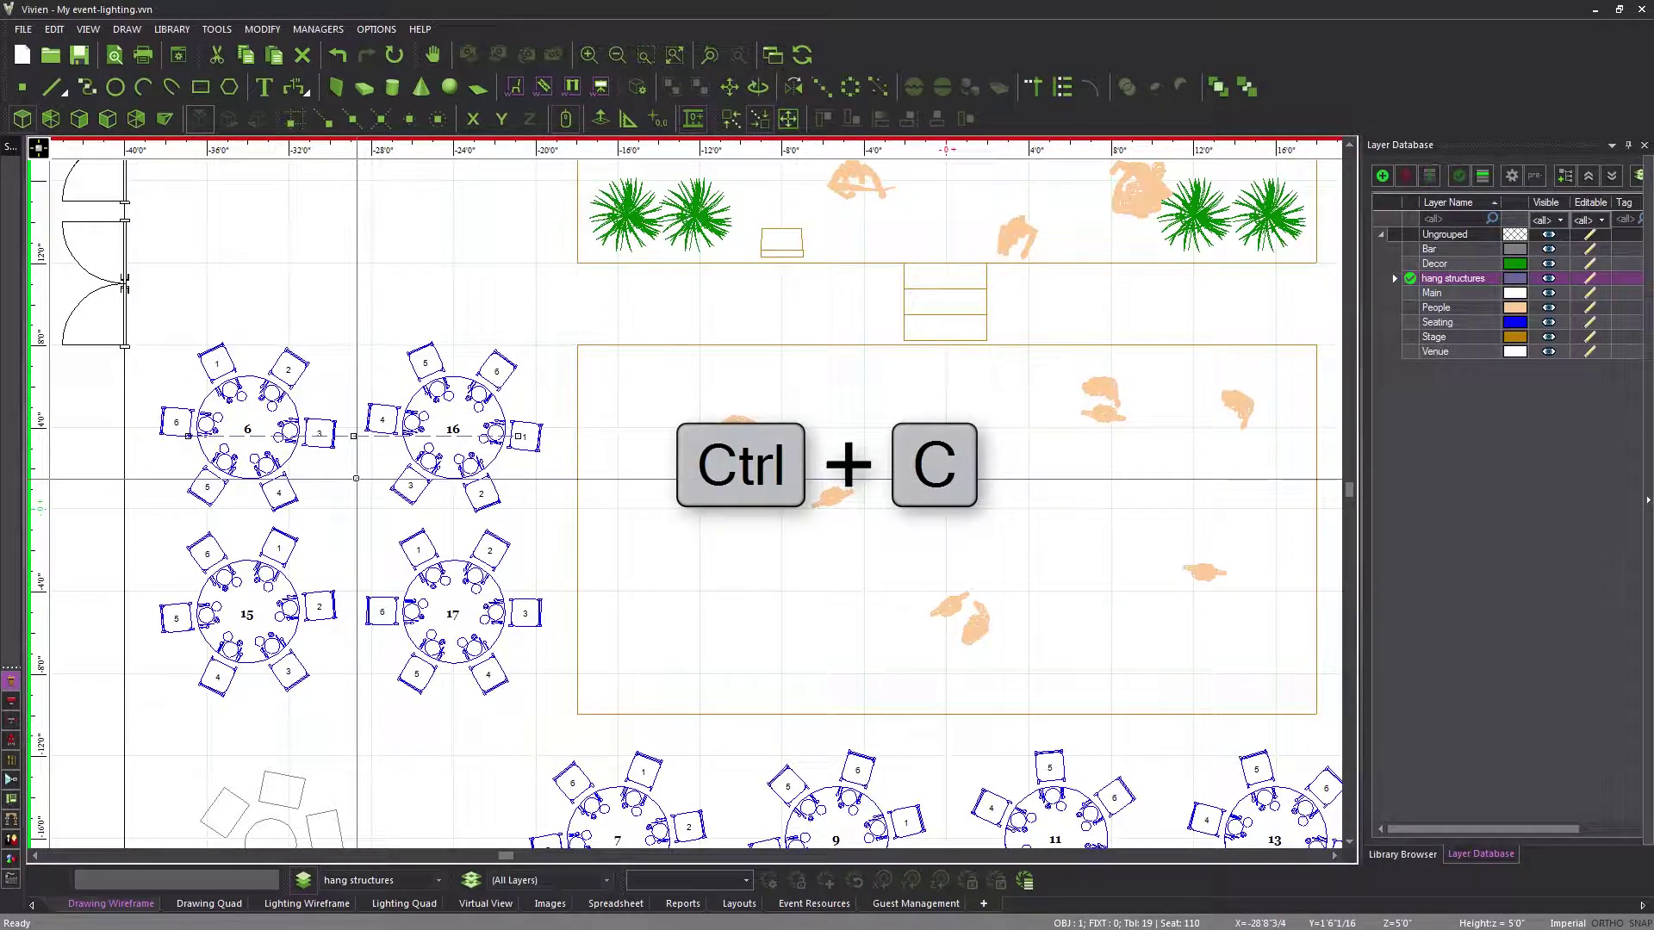
key(ctrl+v)
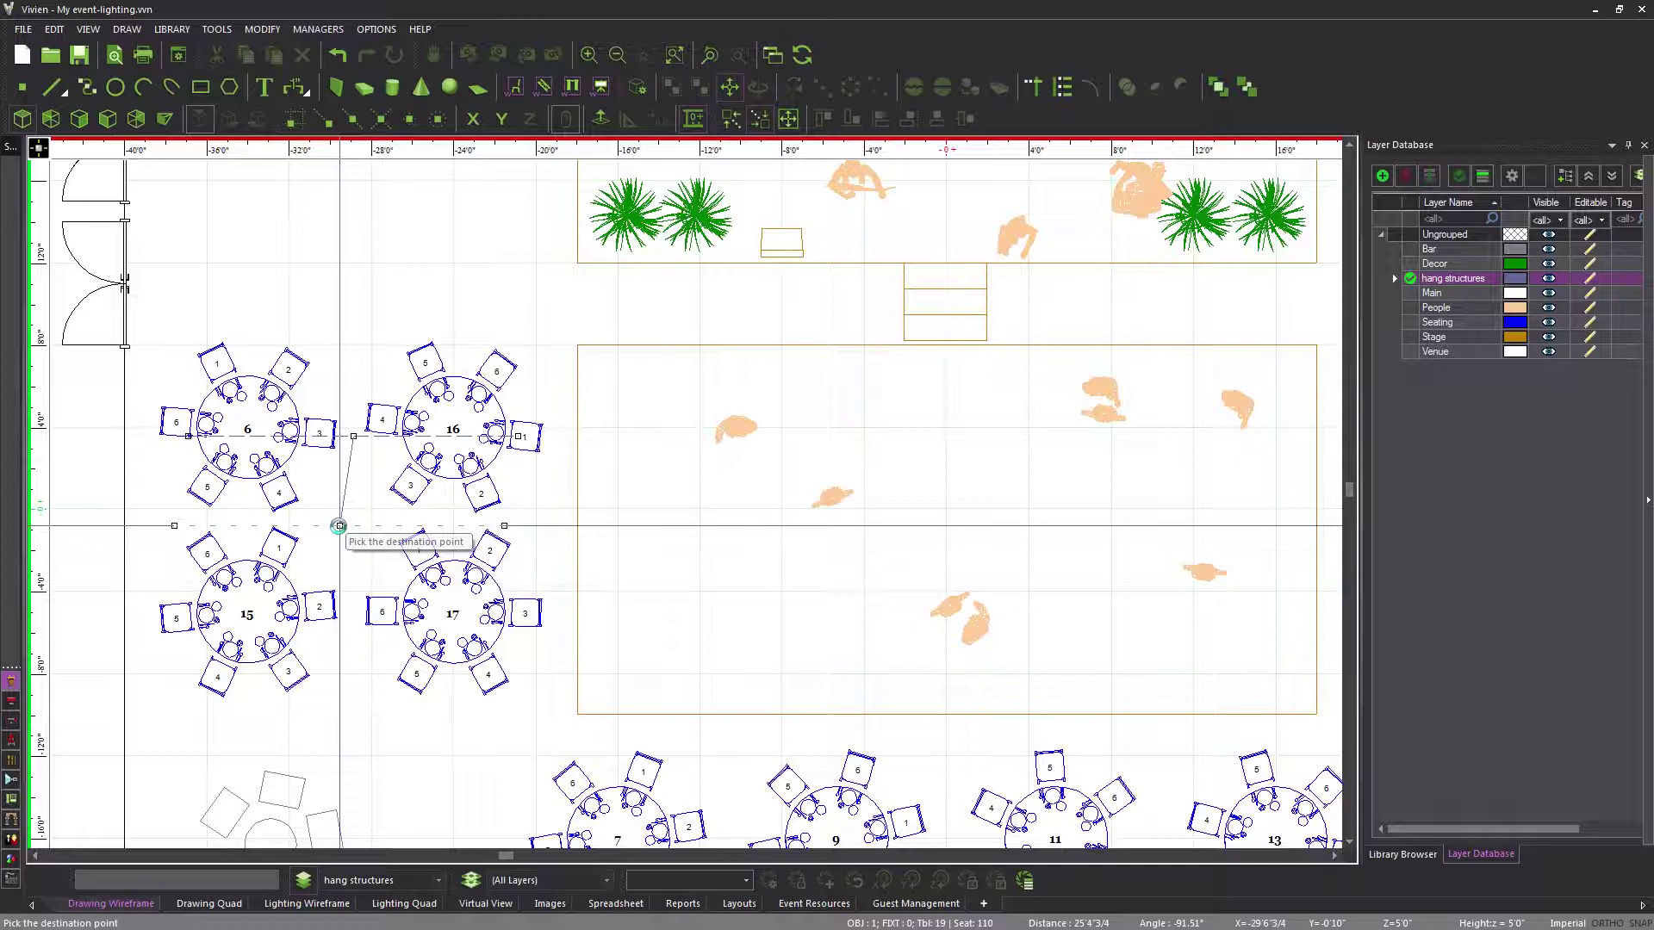
key(Tab)
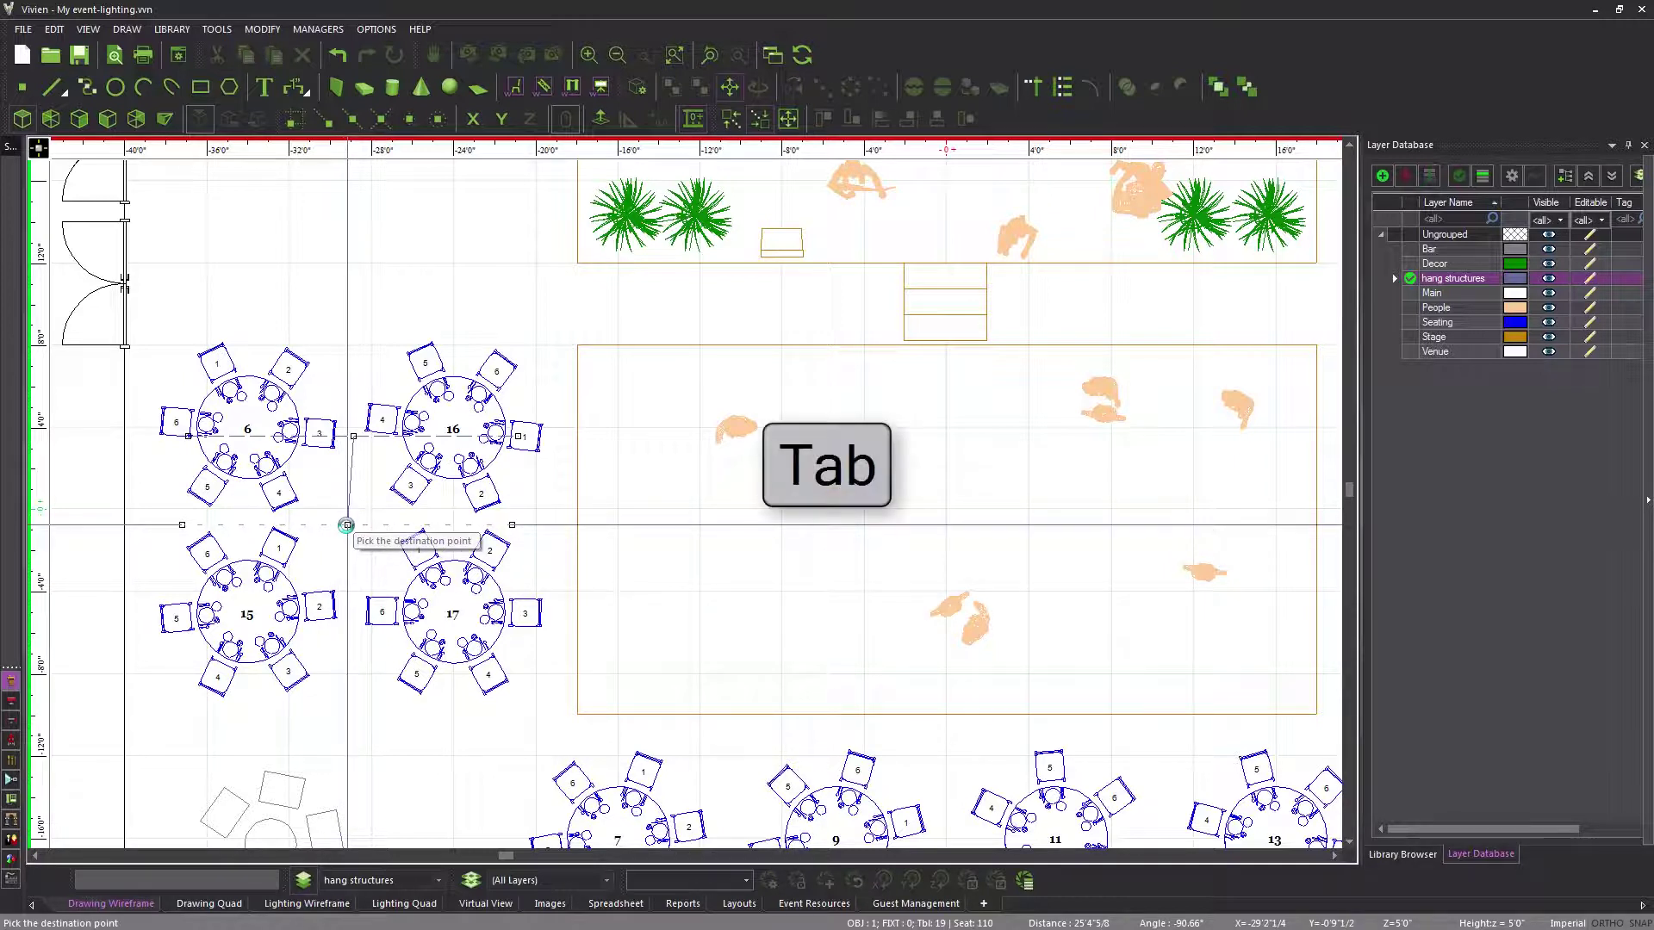
text(30)
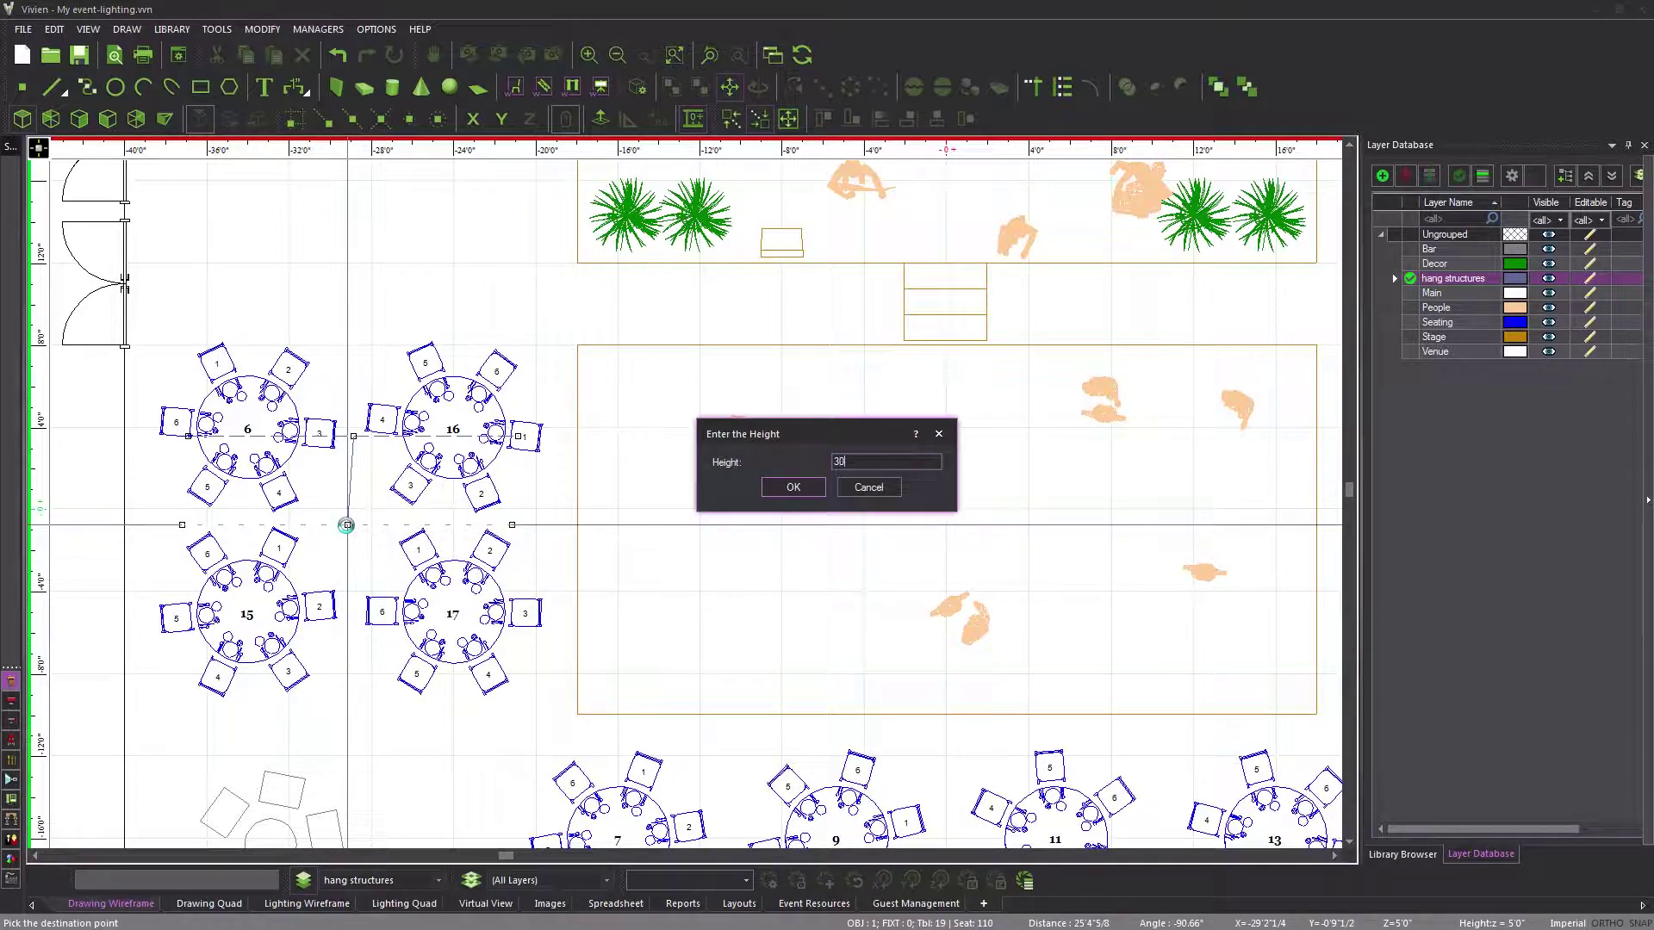
key(Return)
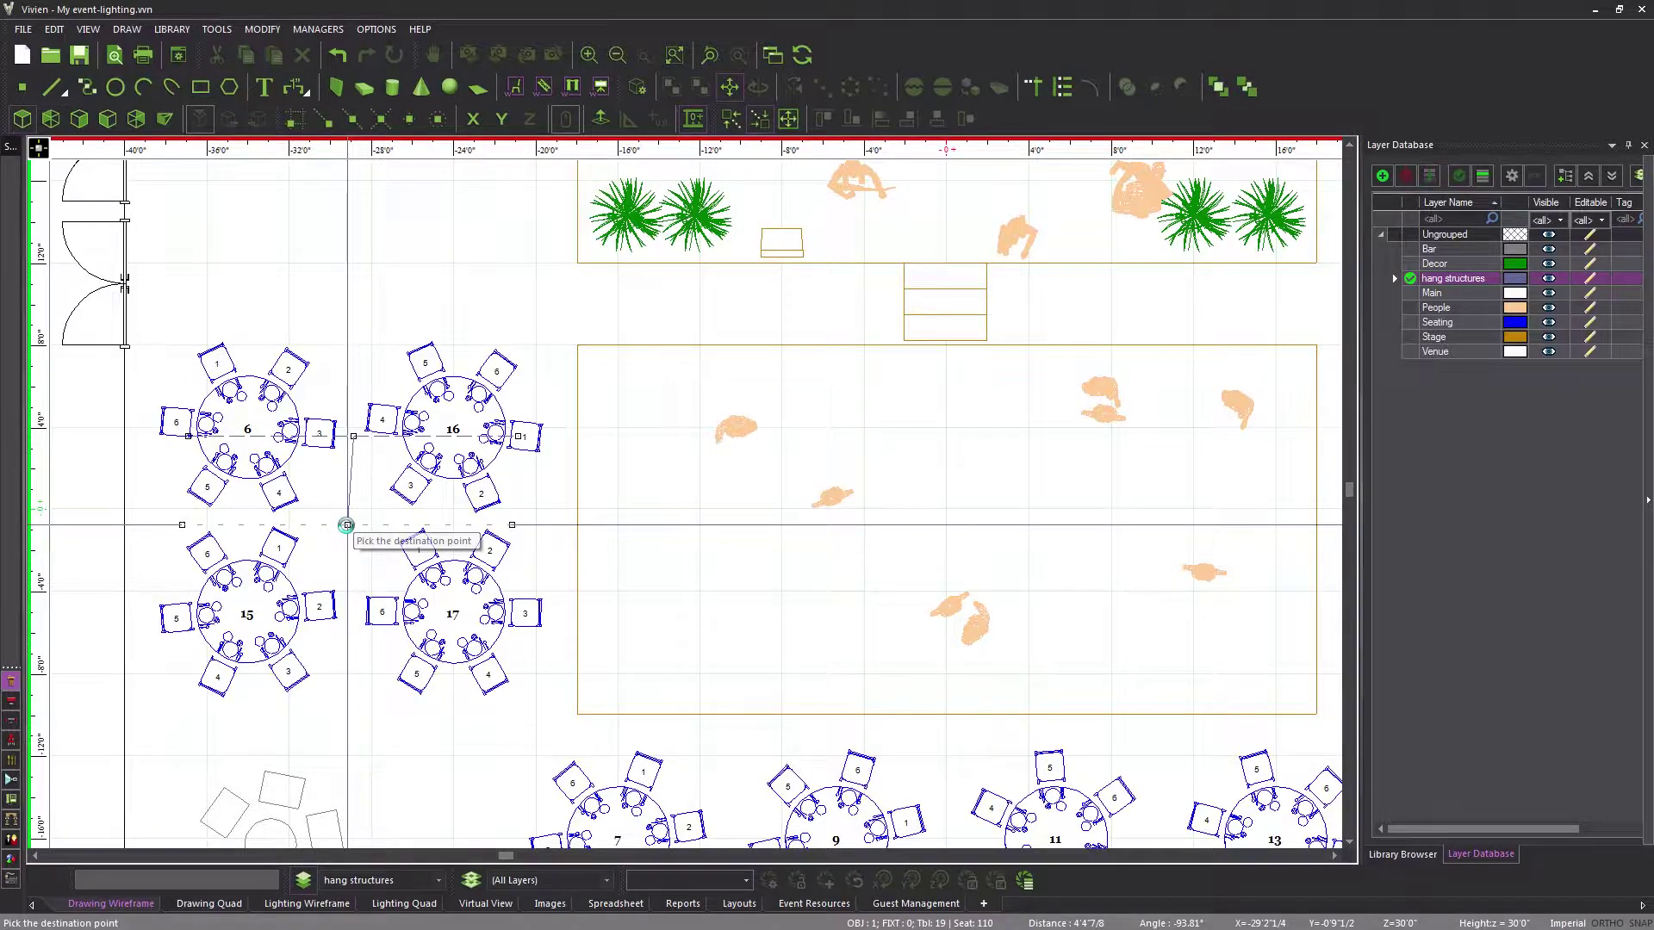
click(352, 619)
Place further pipes over the rows of tables 7–9 and 8–10
middle_drag(352, 620, 335, 358)
click(336, 357)
click(338, 357)
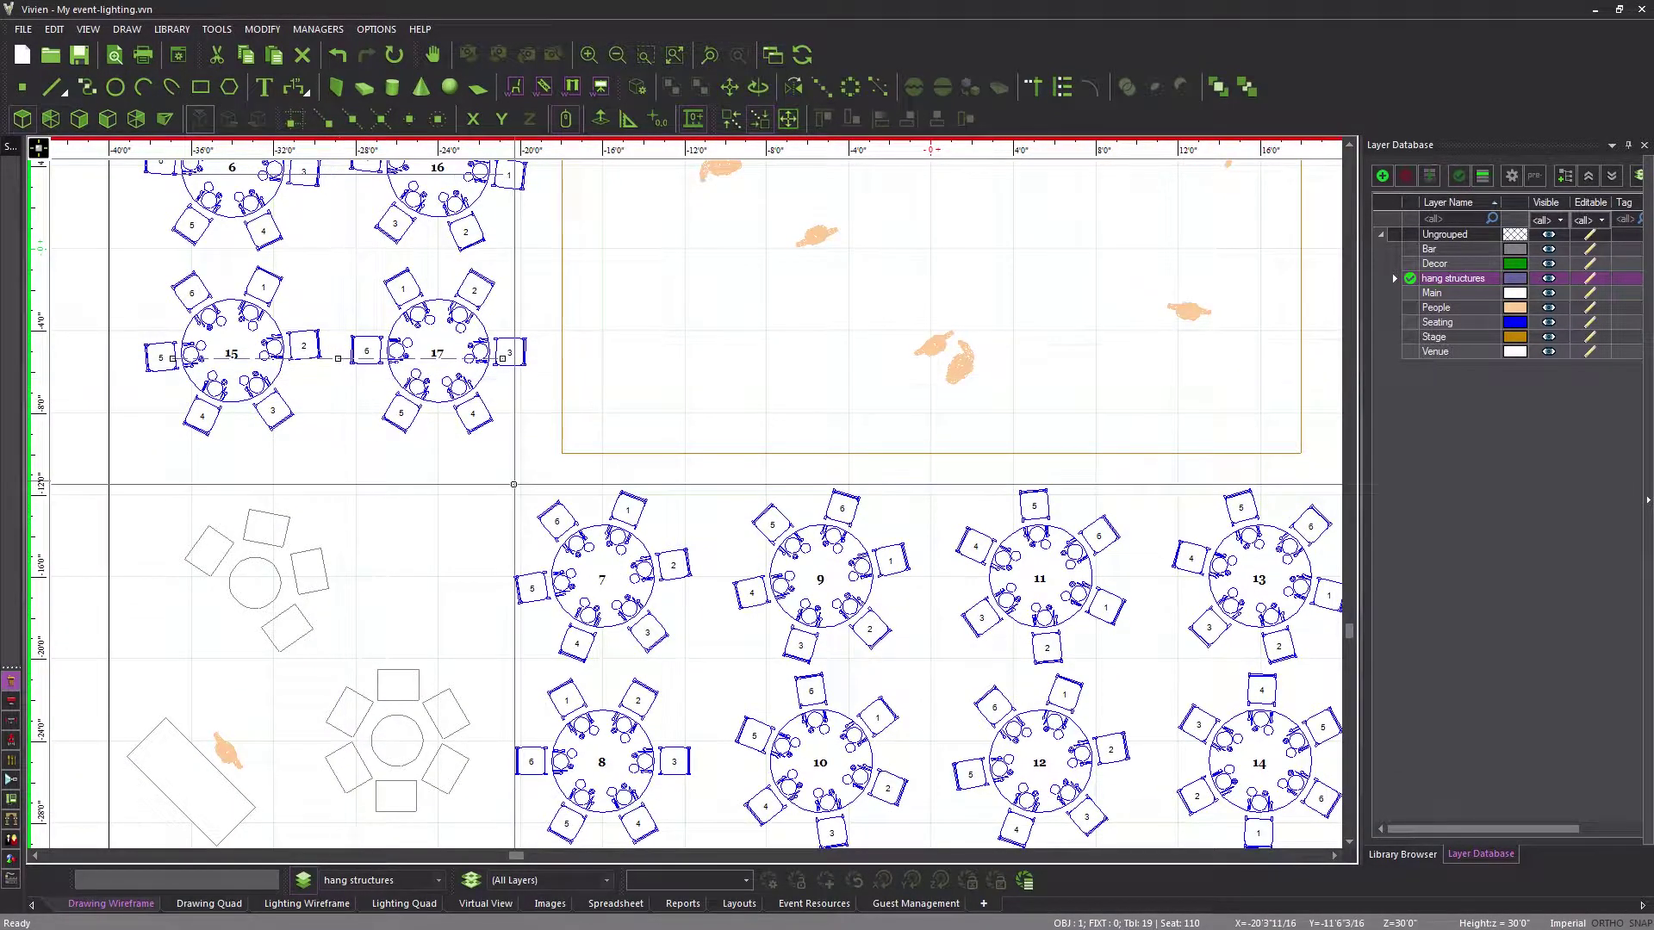
click(708, 572)
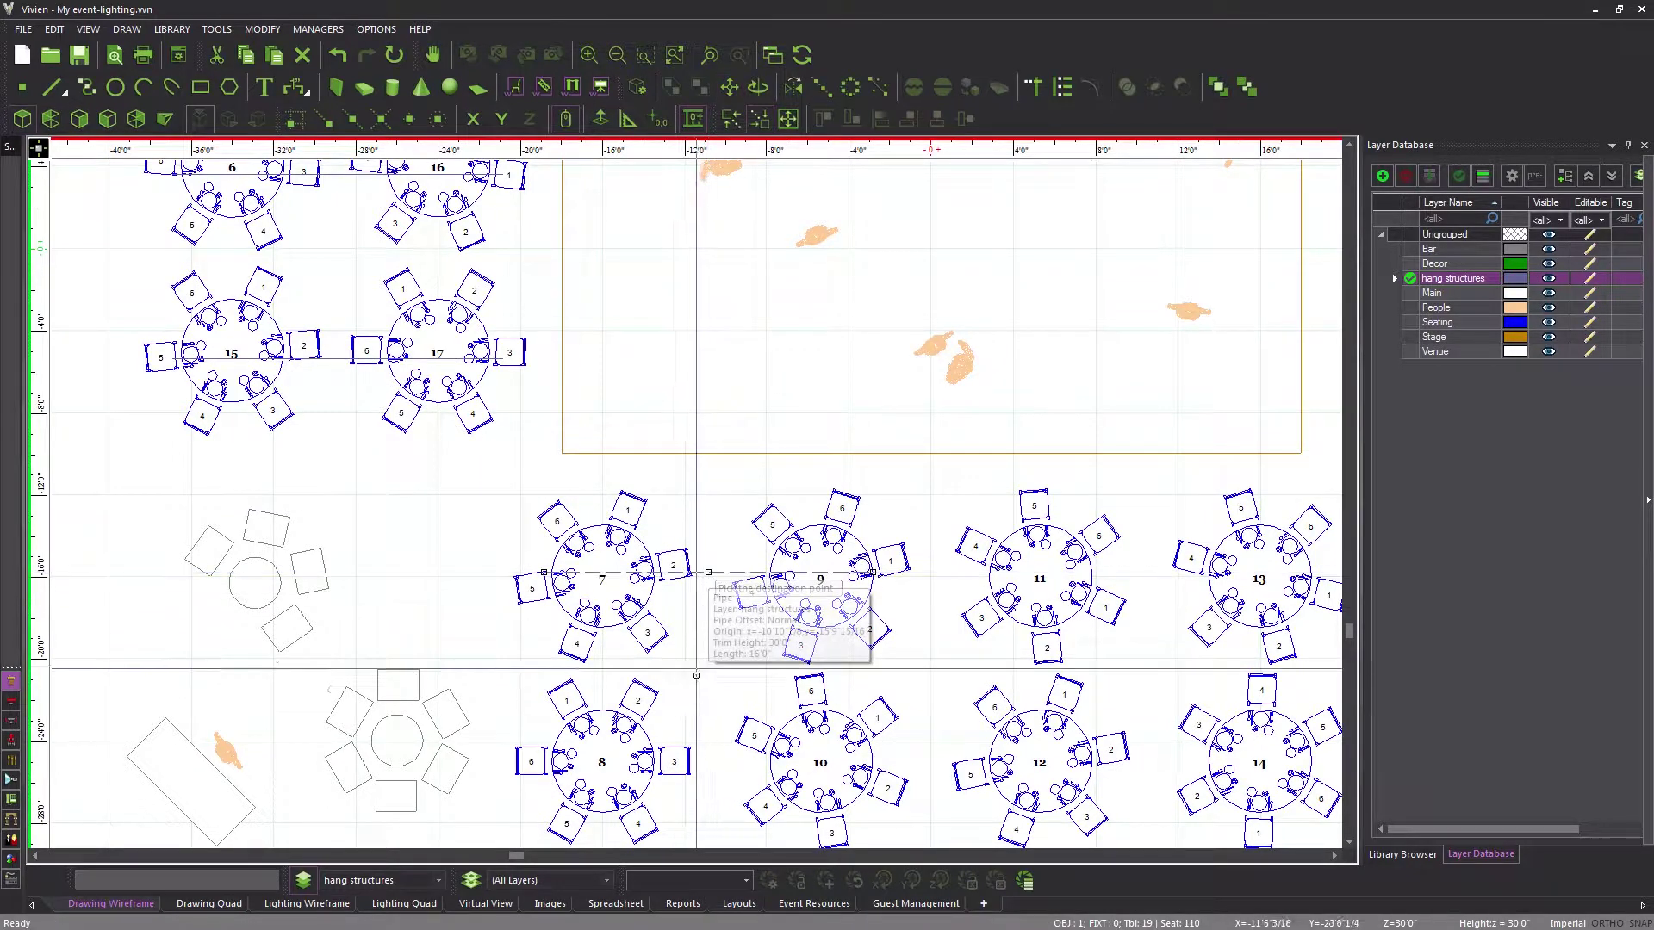
click(702, 760)
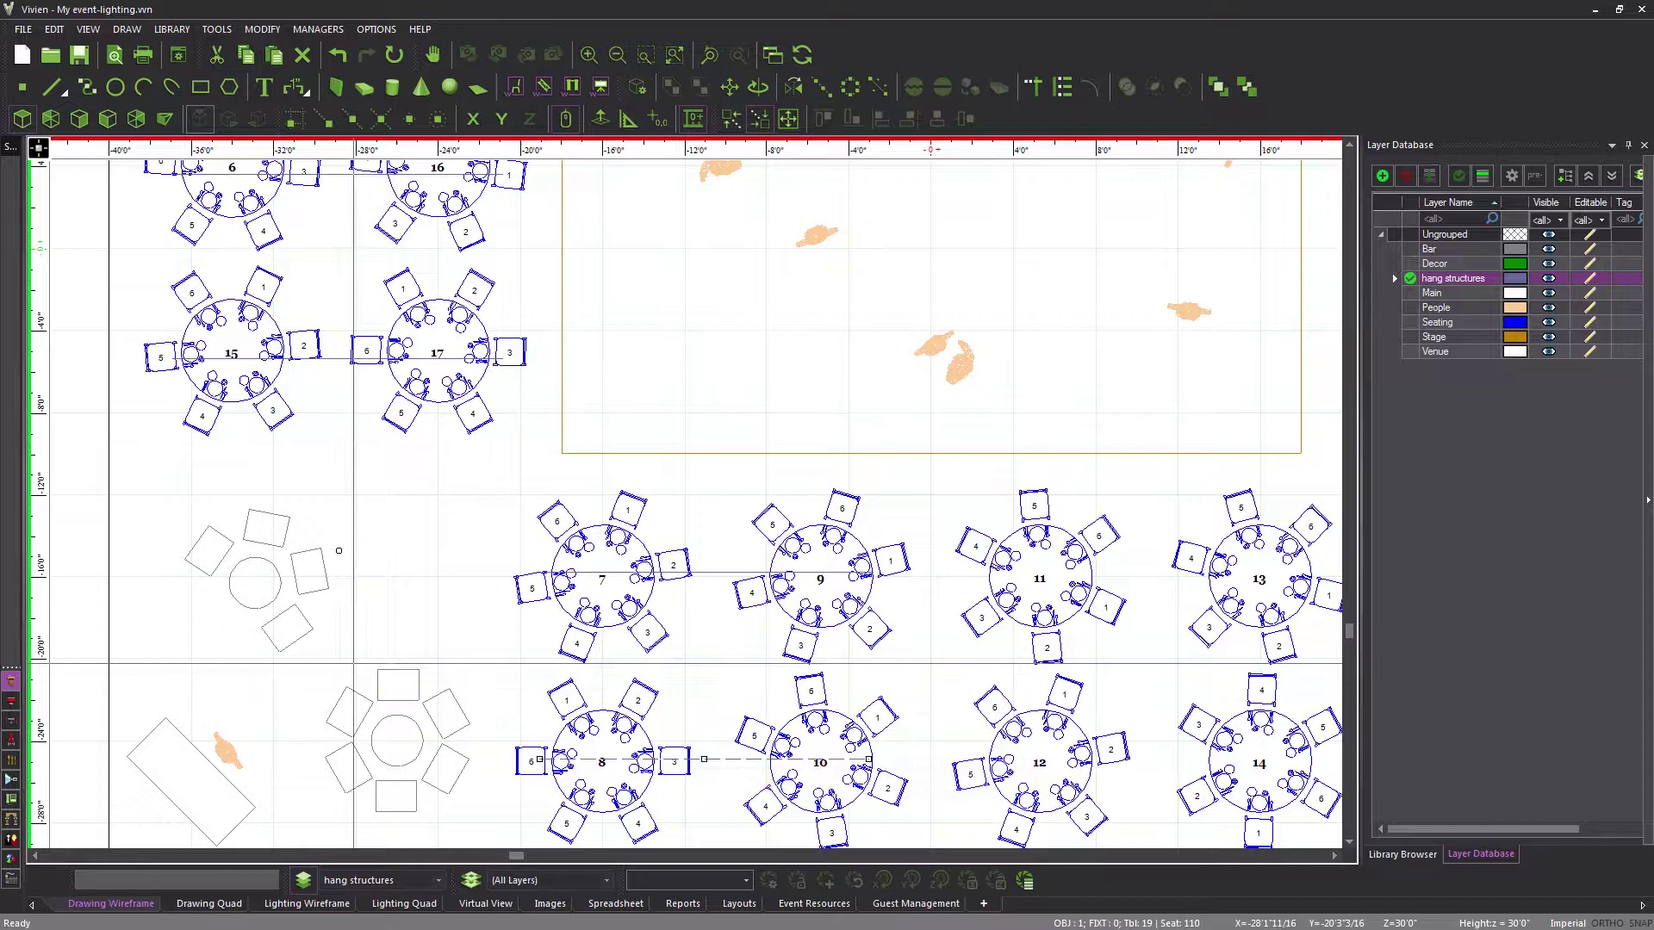
Inspect the 30' pipes in a zoomed Front view, then deselect and return to Top view
click(106, 118)
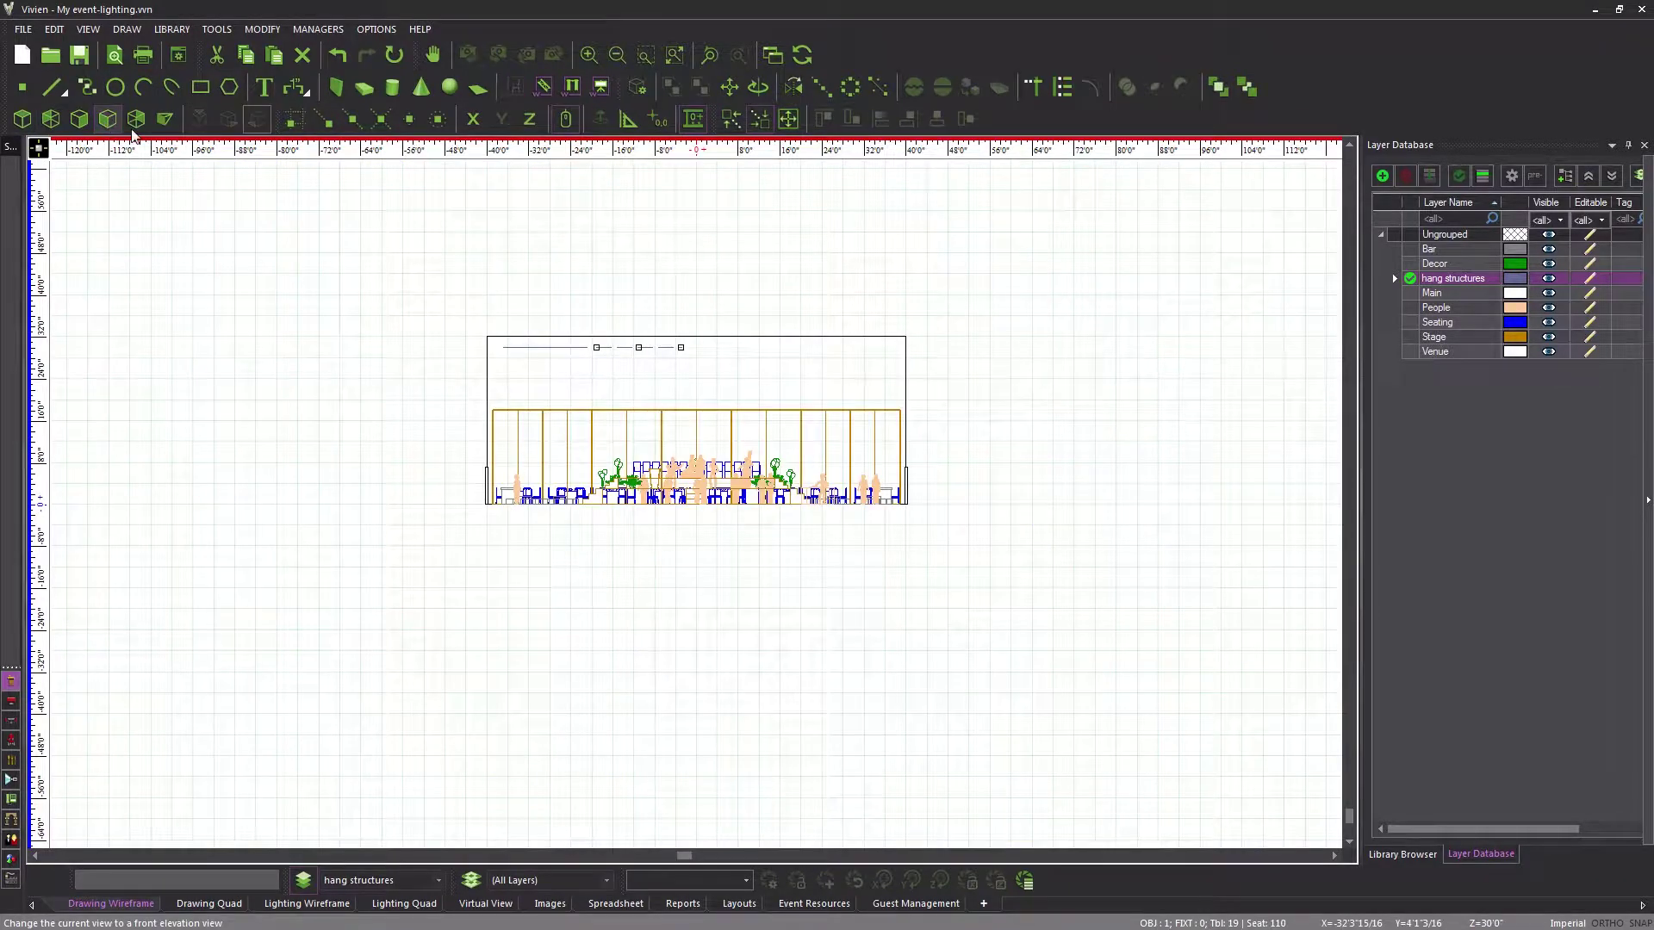
scroll(417, 320, up, 2)
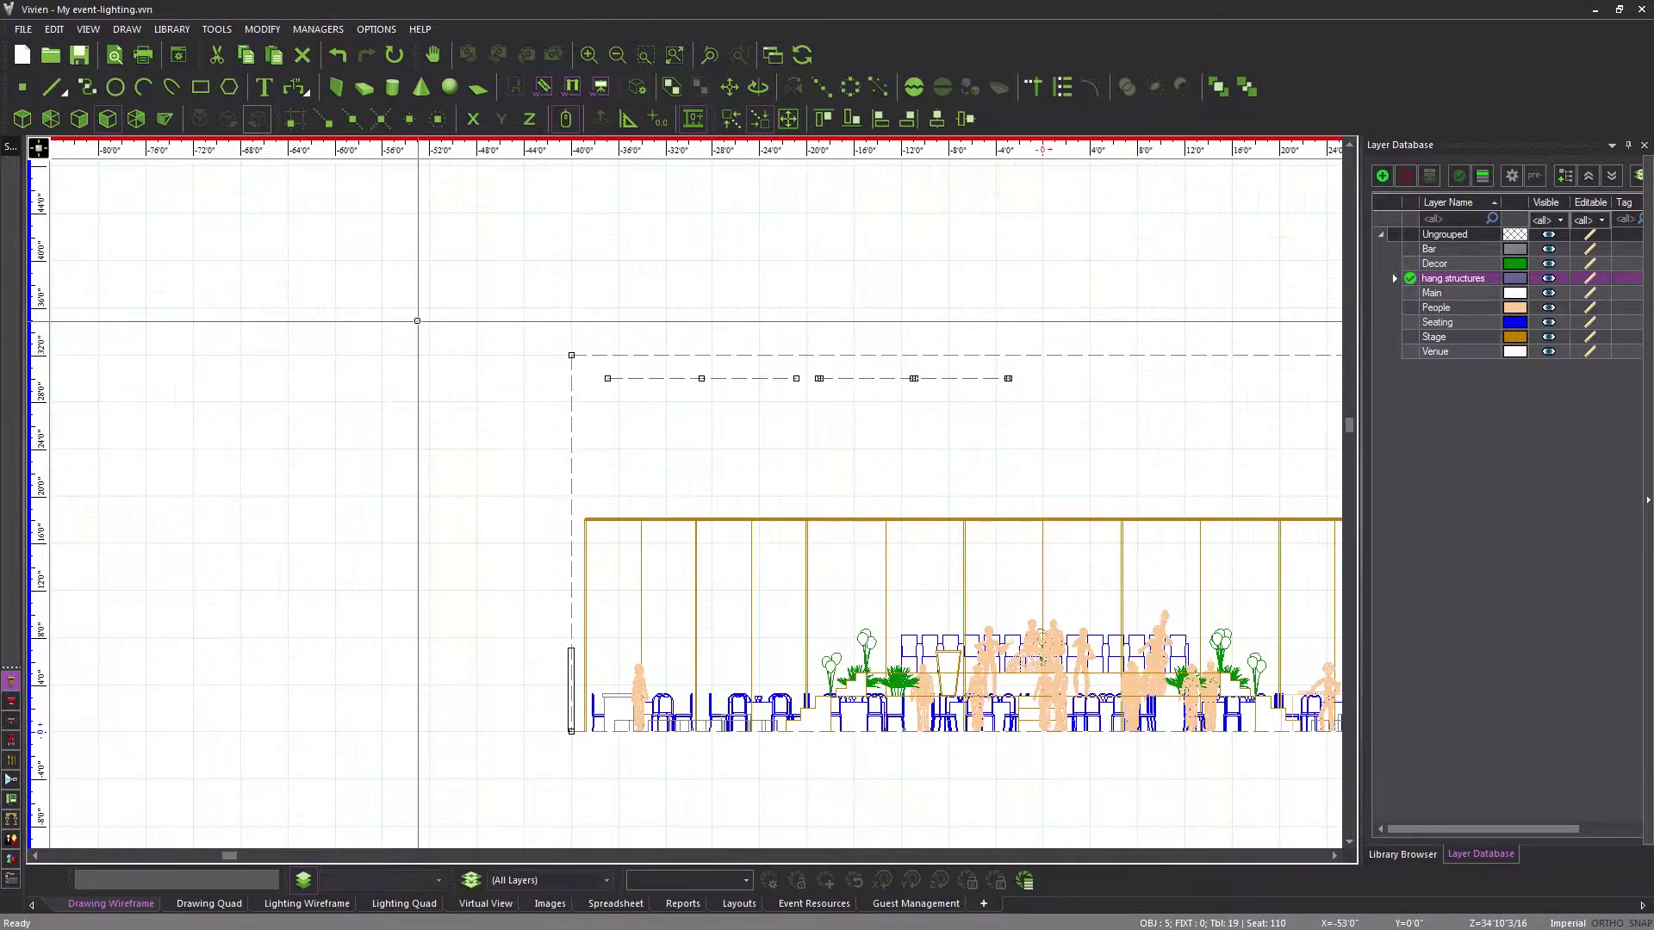
click(417, 321)
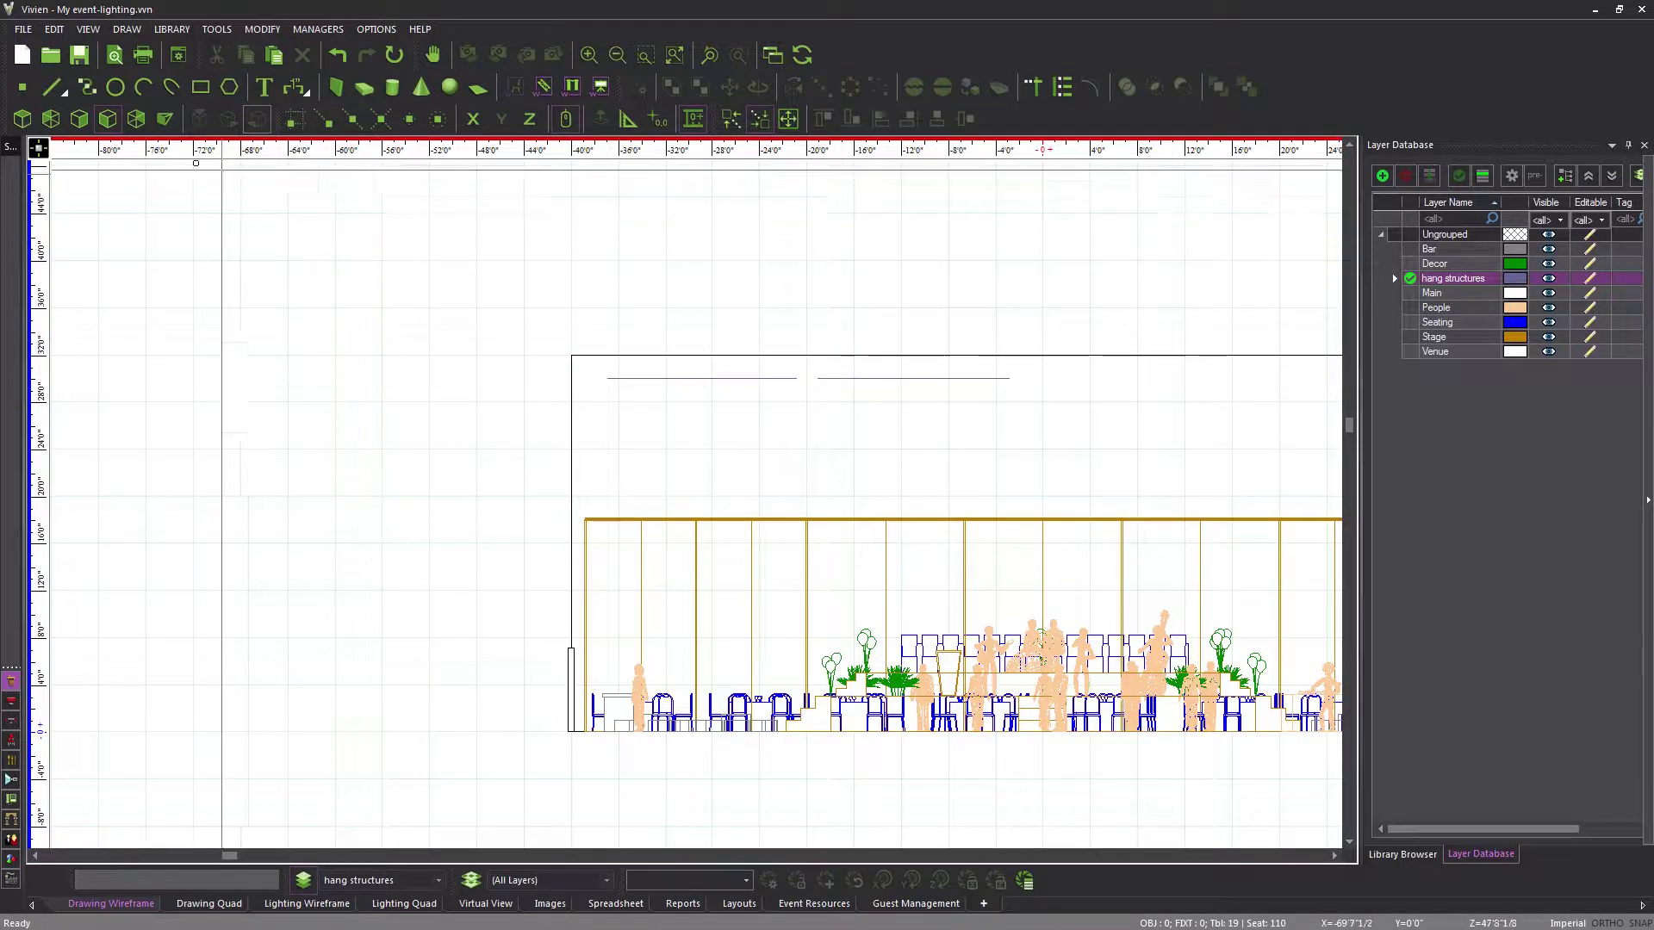
click(22, 119)
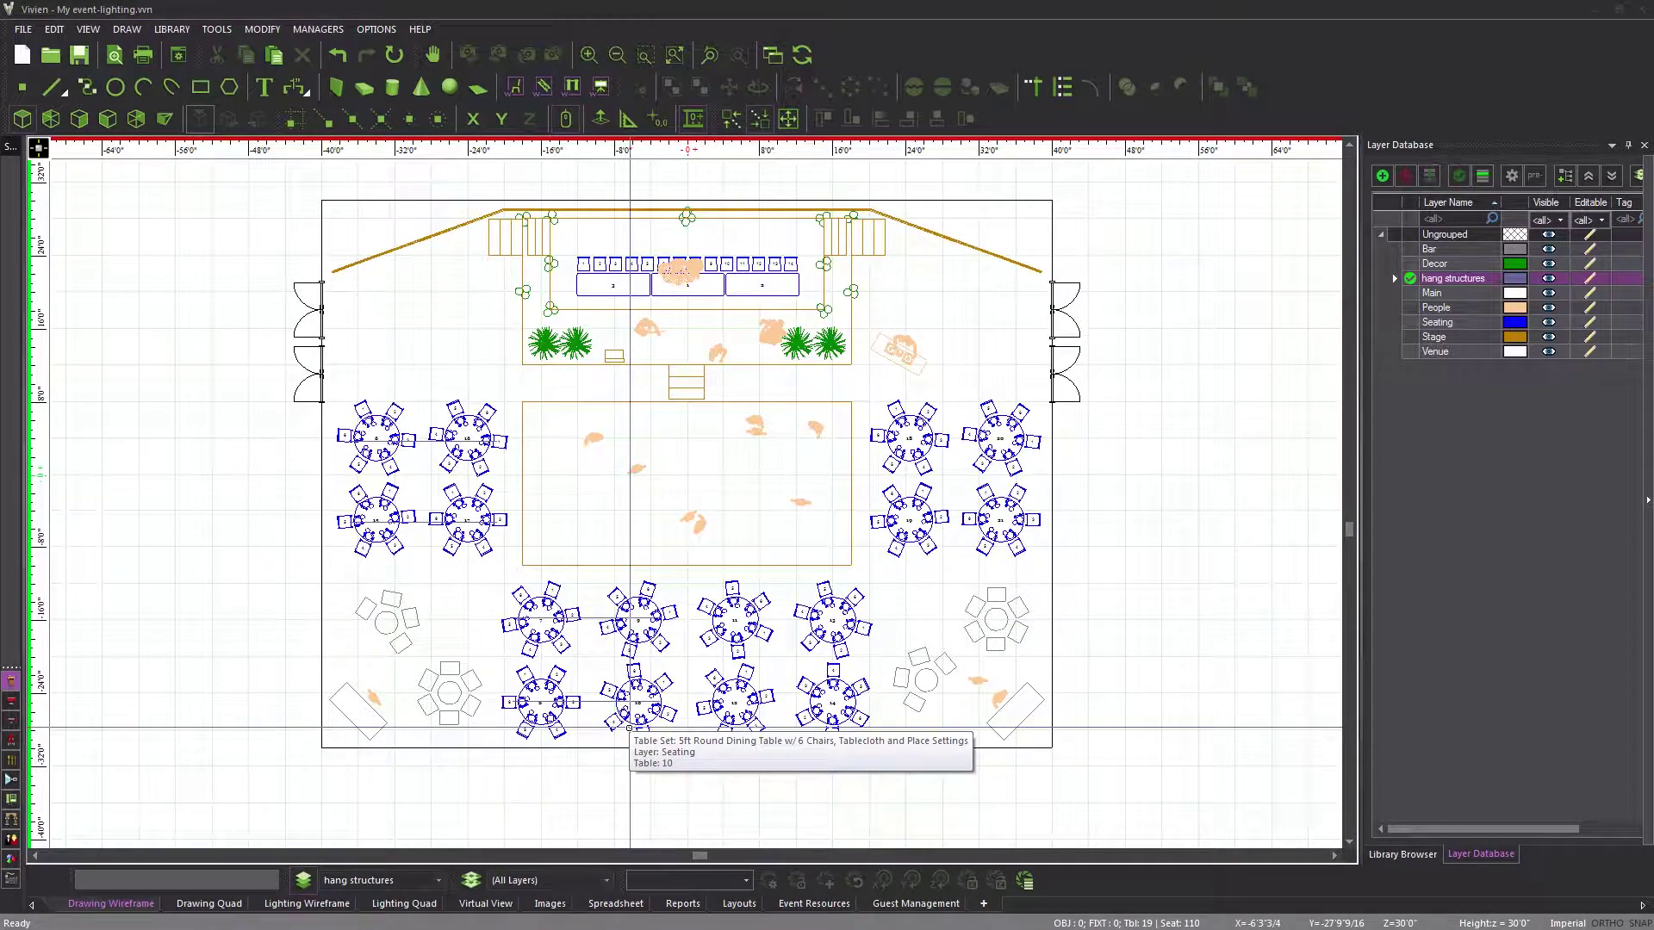
Create a full-circle Pipe truss of 8' radius and place it over the lower-left lounge
click(543, 86)
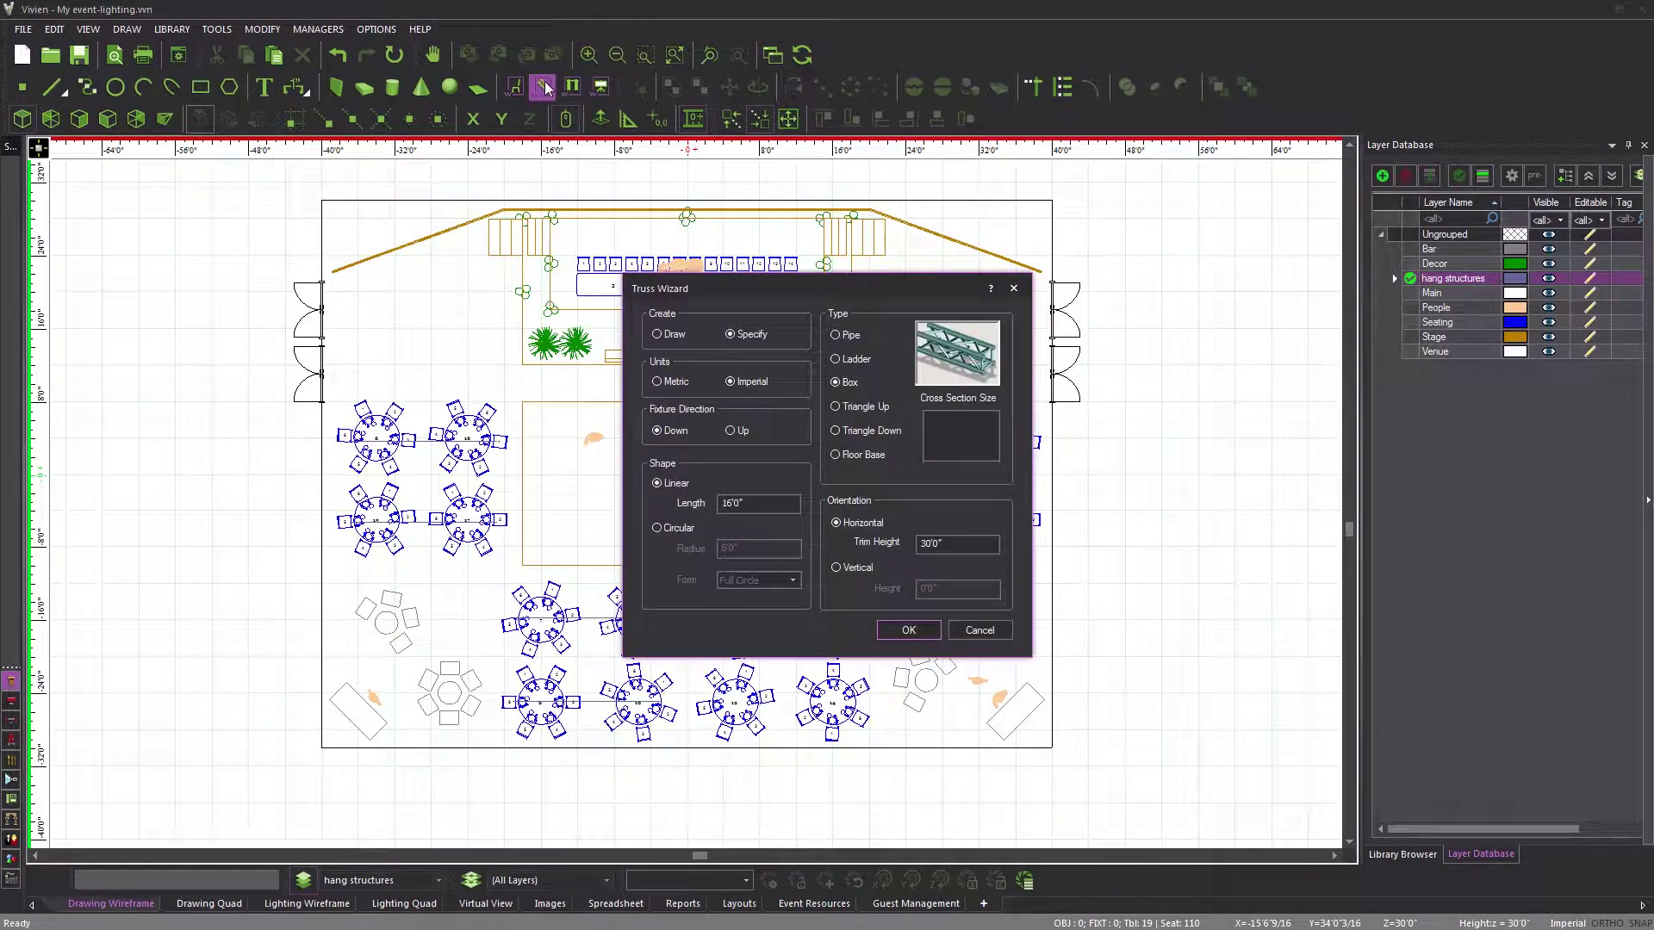
click(849, 336)
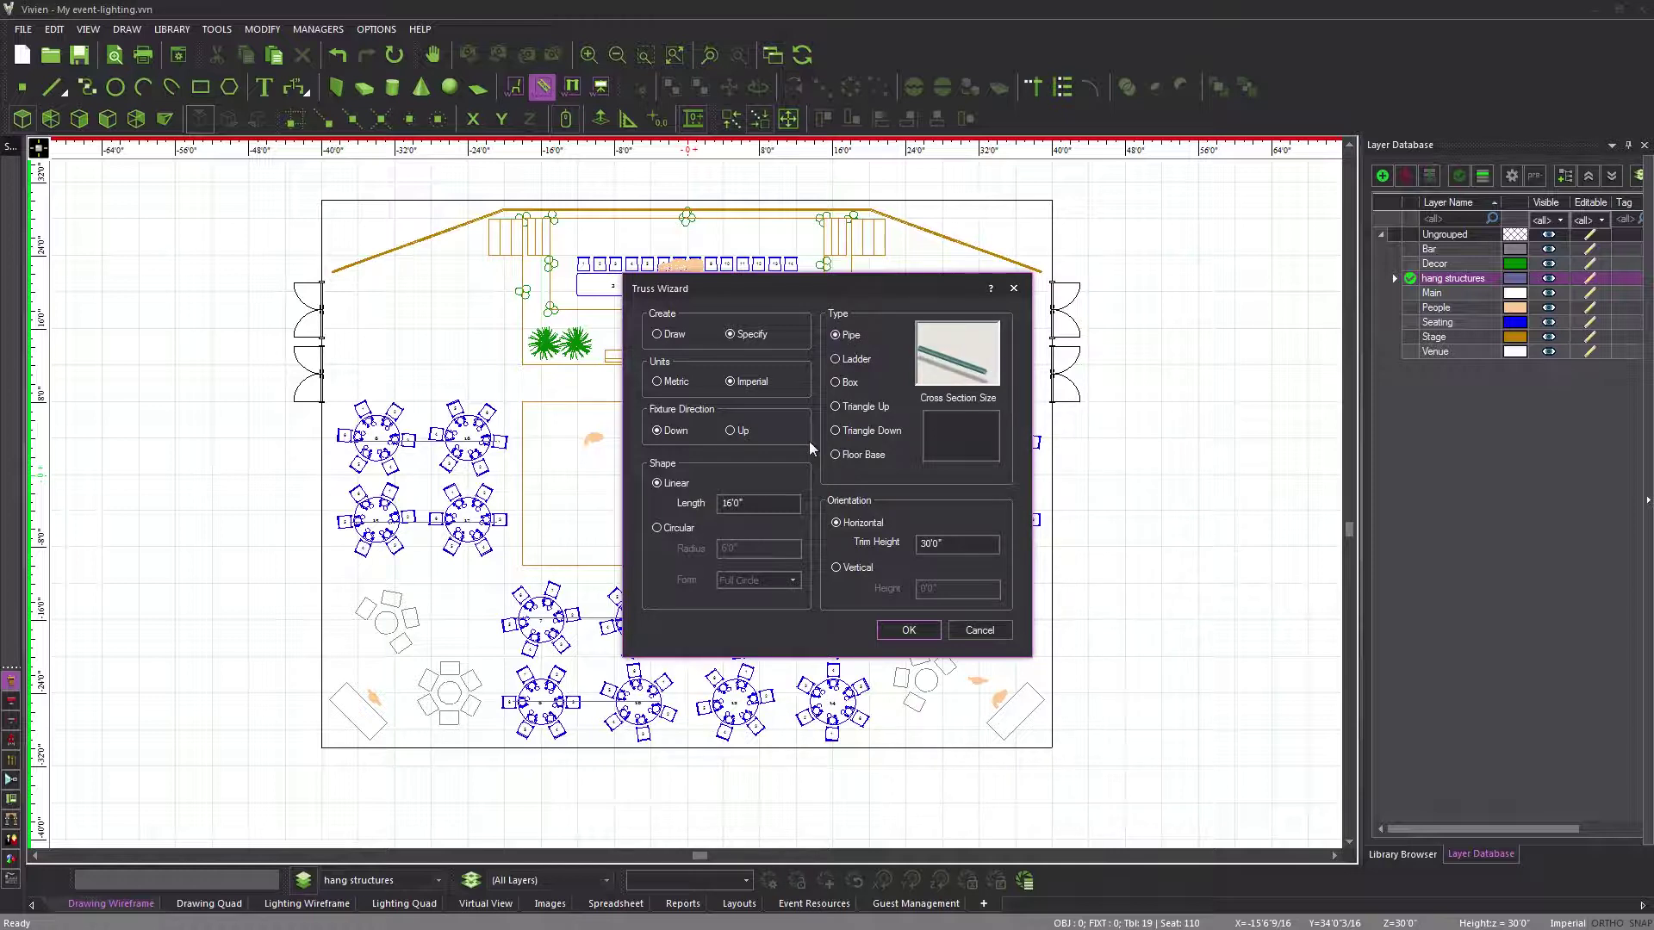
click(677, 529)
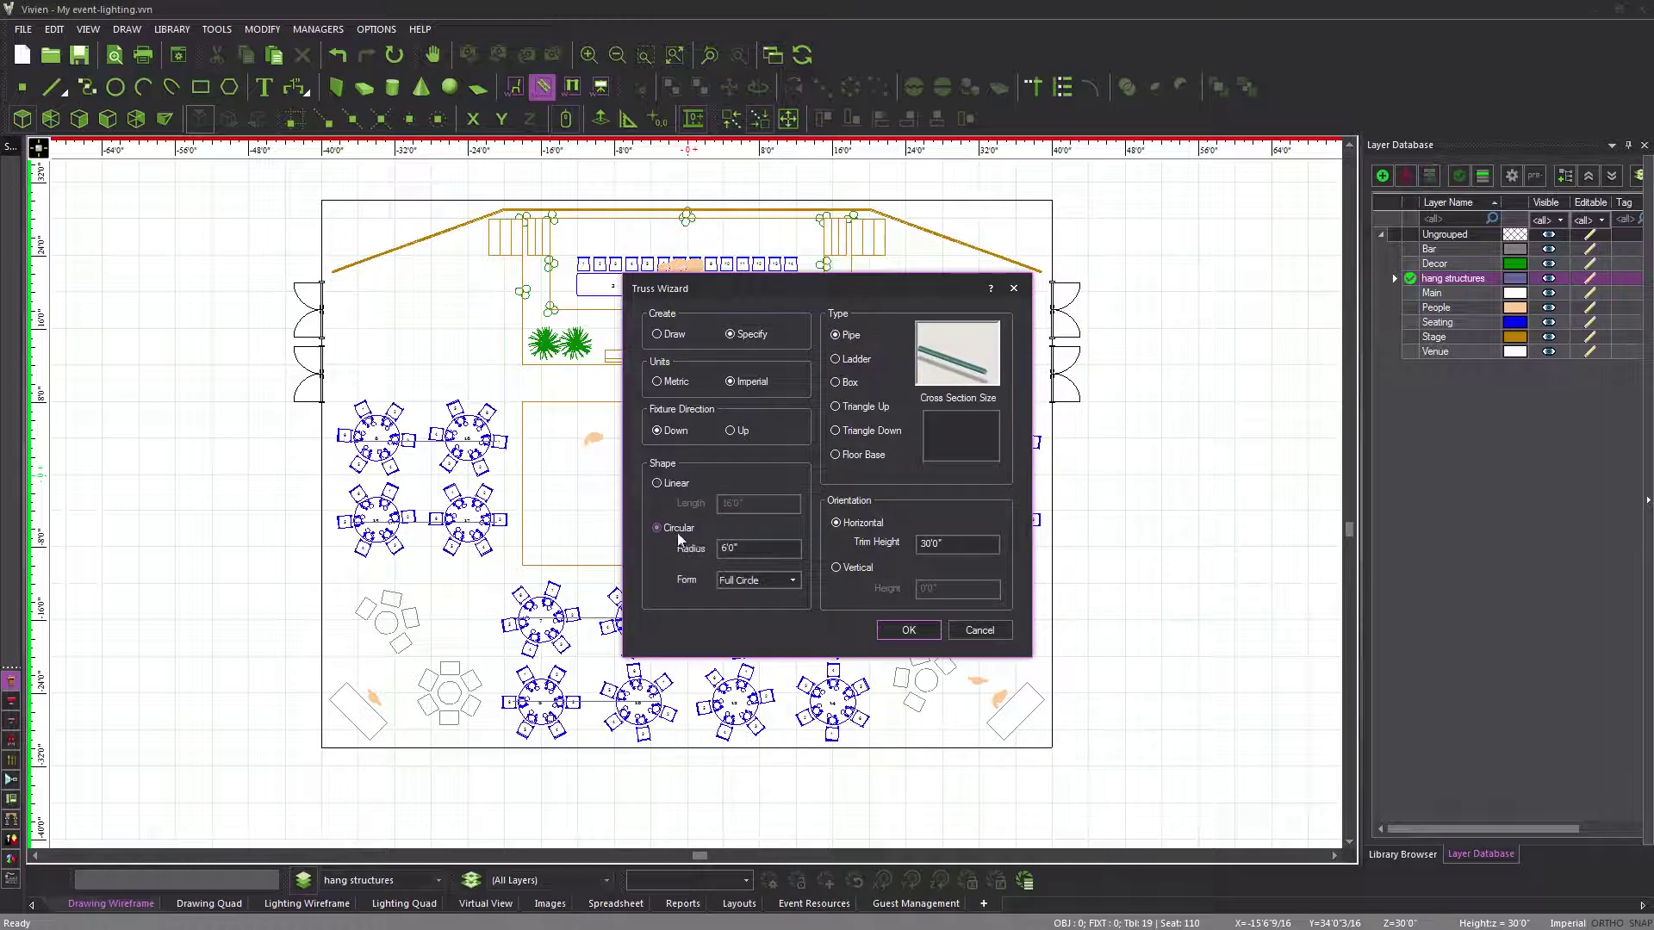
click(780, 580)
click(780, 580)
double_click(759, 549)
text(8)
click(908, 629)
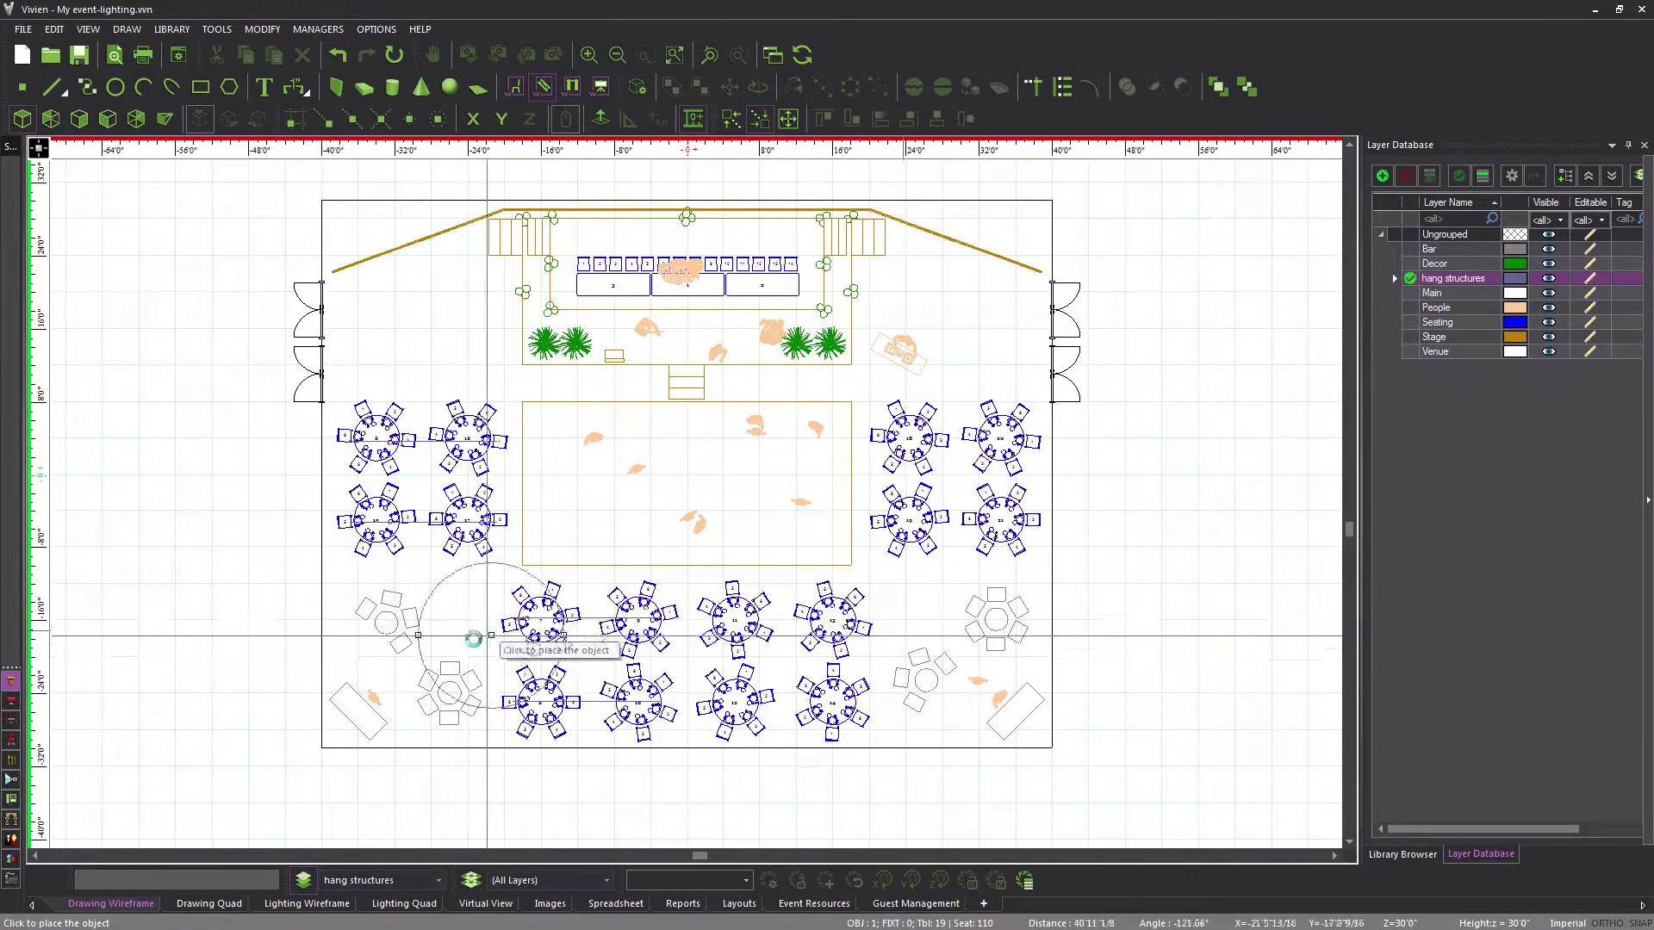
click(414, 669)
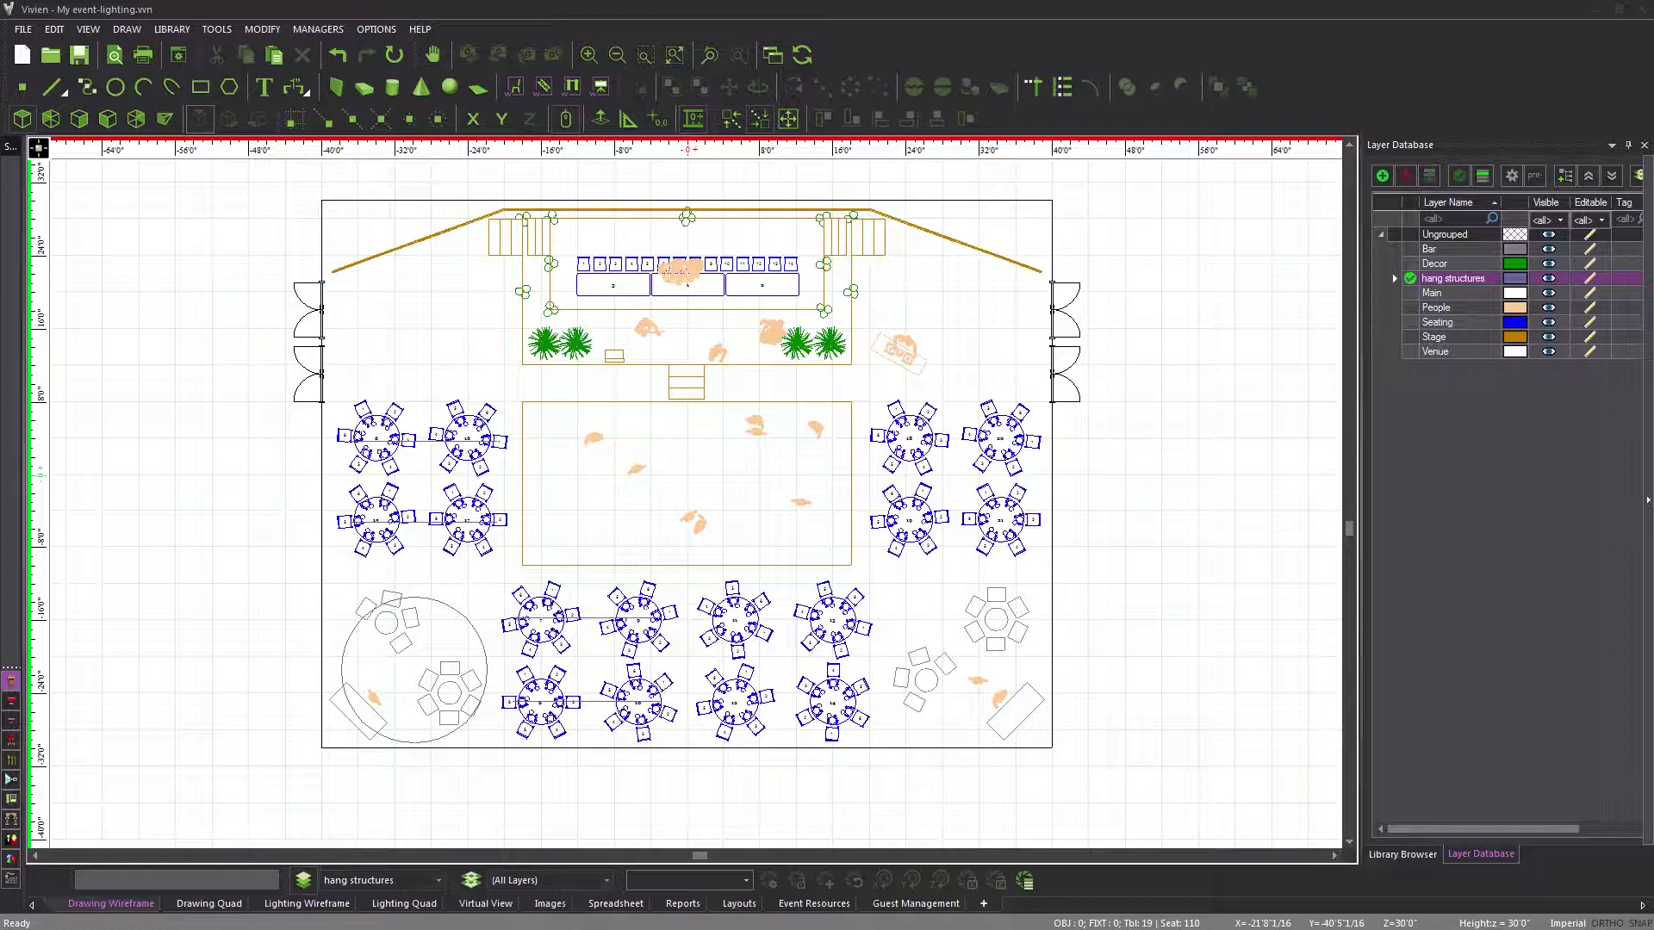
Configure a 40' Box truss at 24' trim height in the Truss Wizard
click(541, 87)
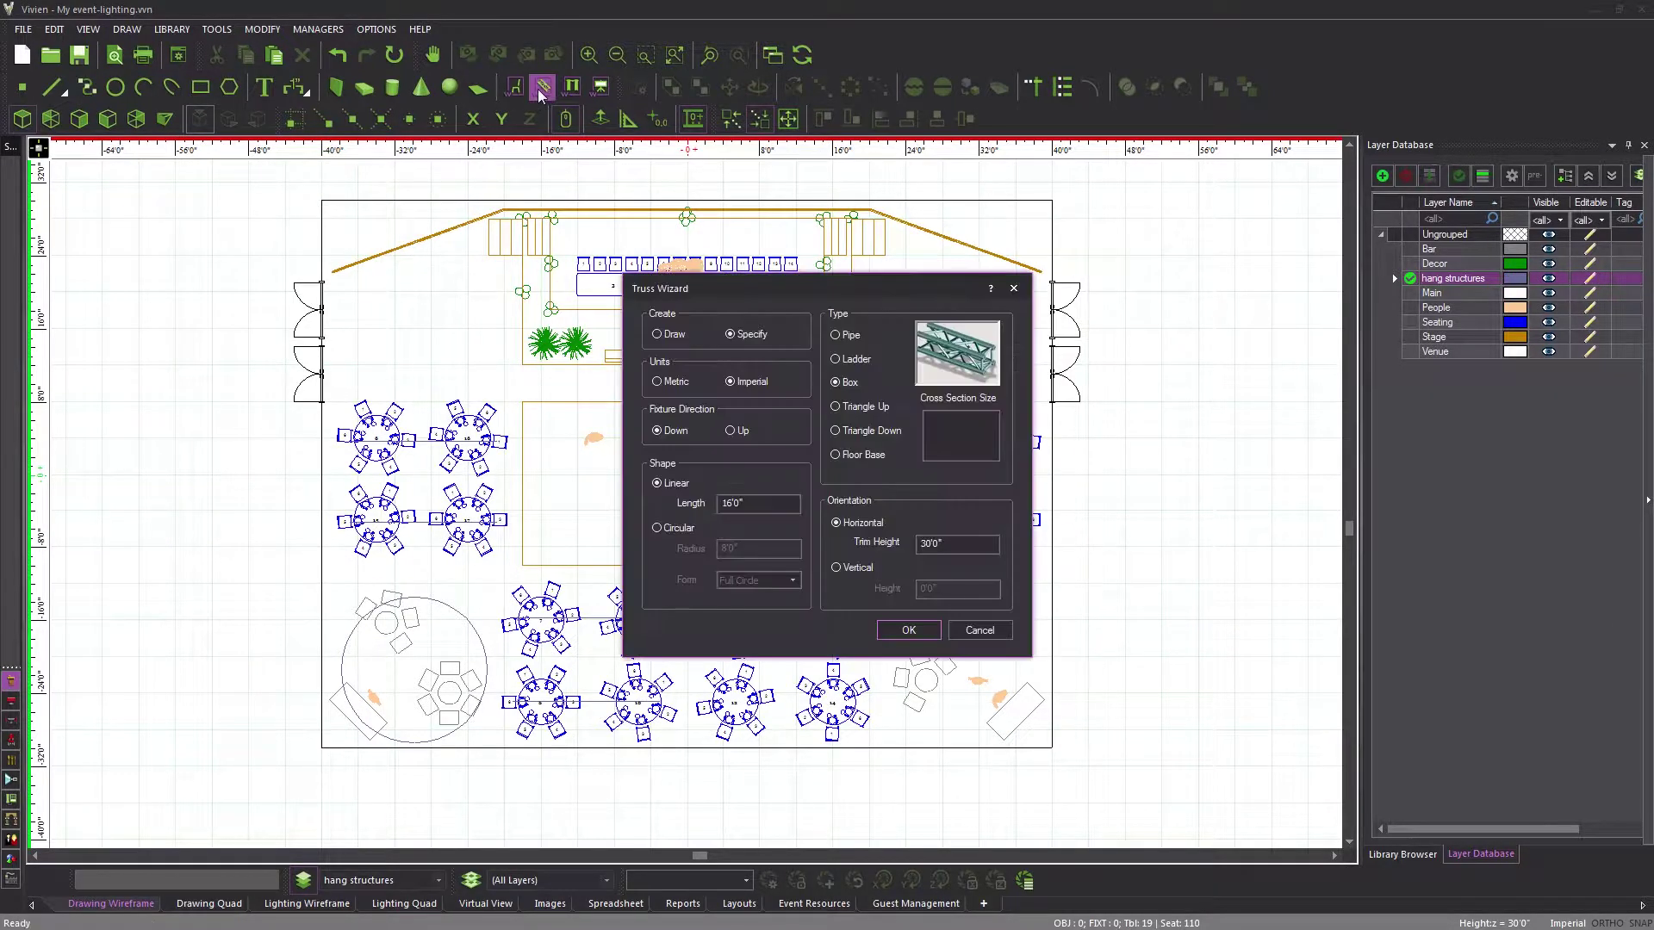
double_click(733, 502)
text(40)
click(850, 384)
text(24')
click(907, 630)
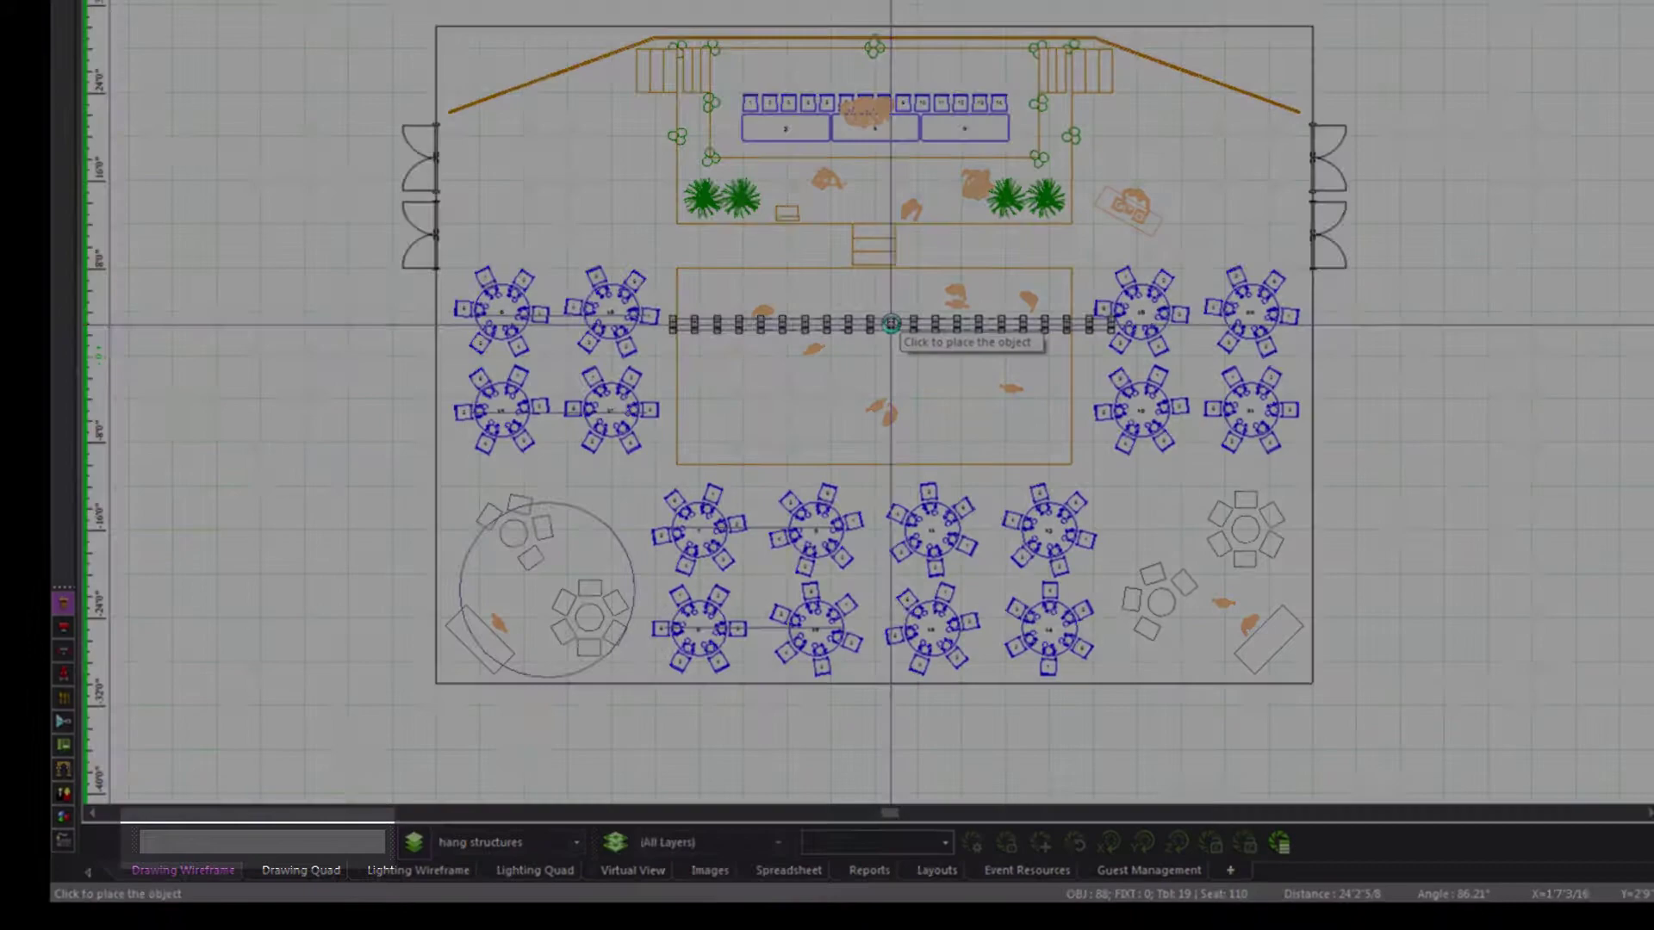
Place the box truss at coordinates 0,16' across the front of the stage
click(891, 324)
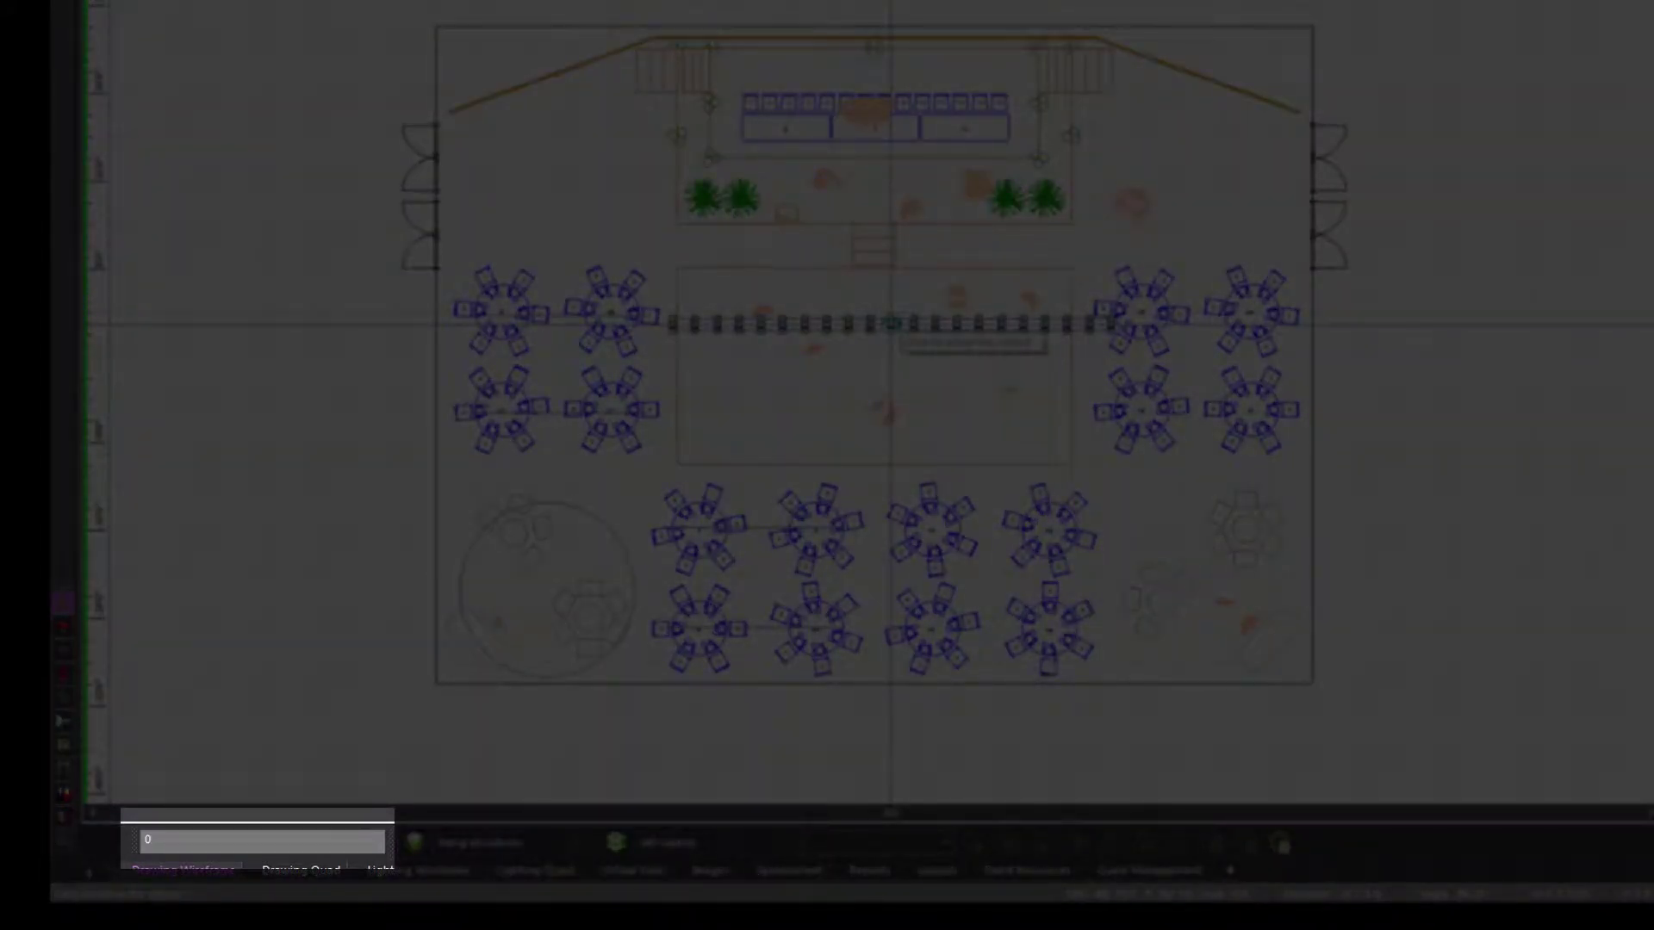
text(,16')
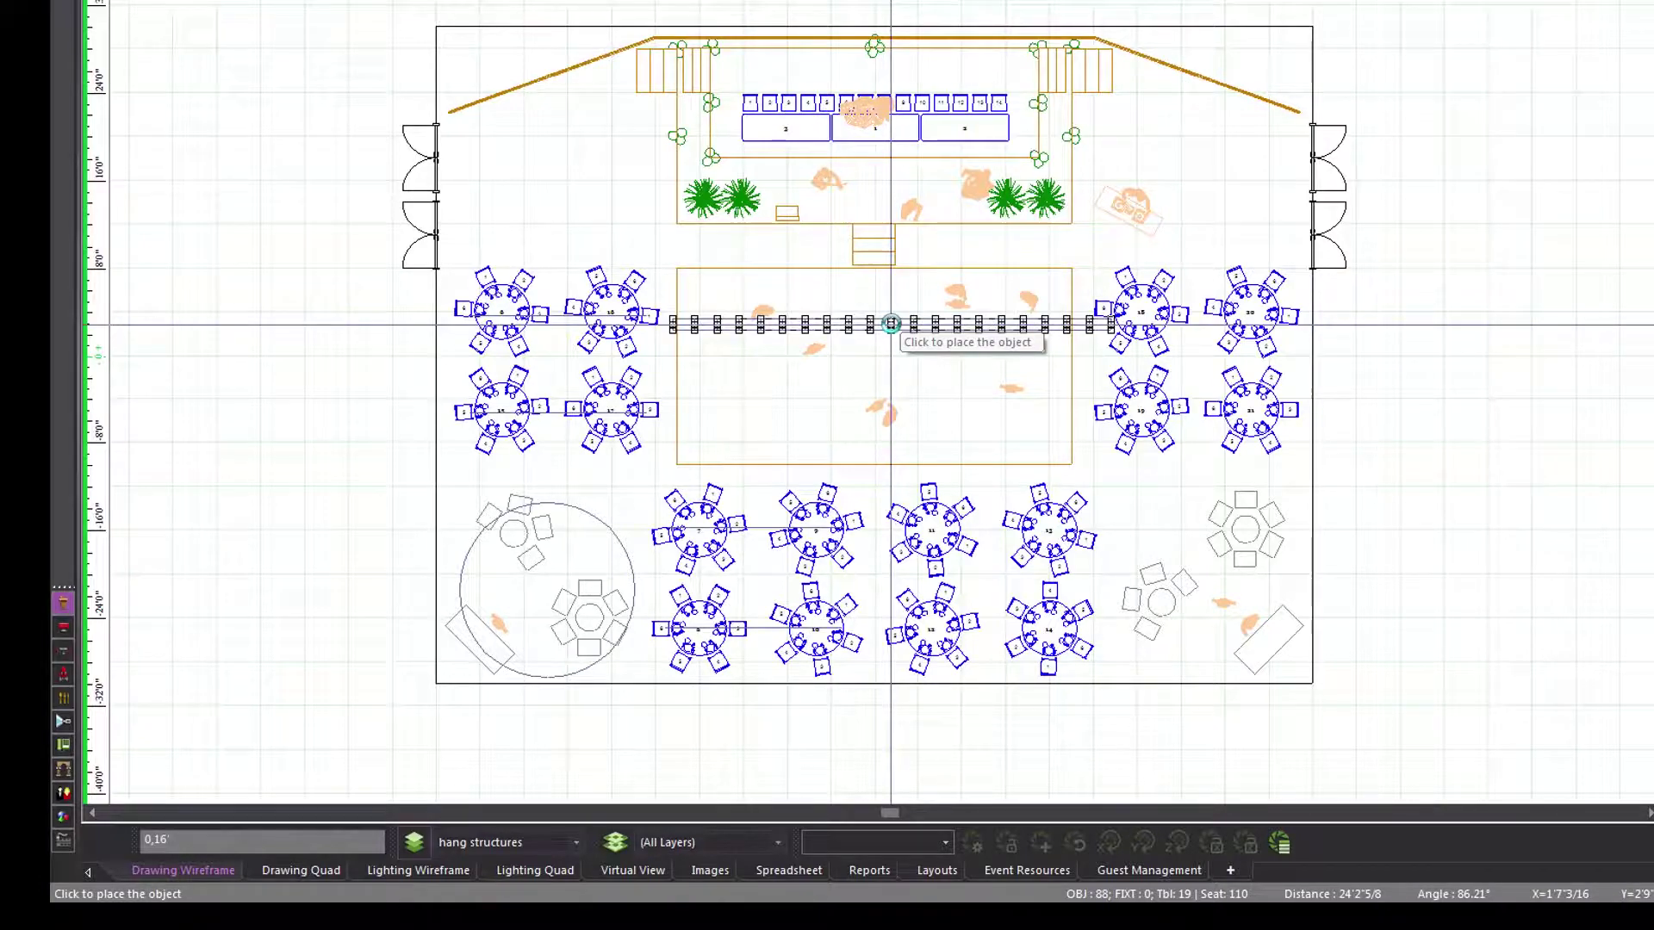
key(Return)
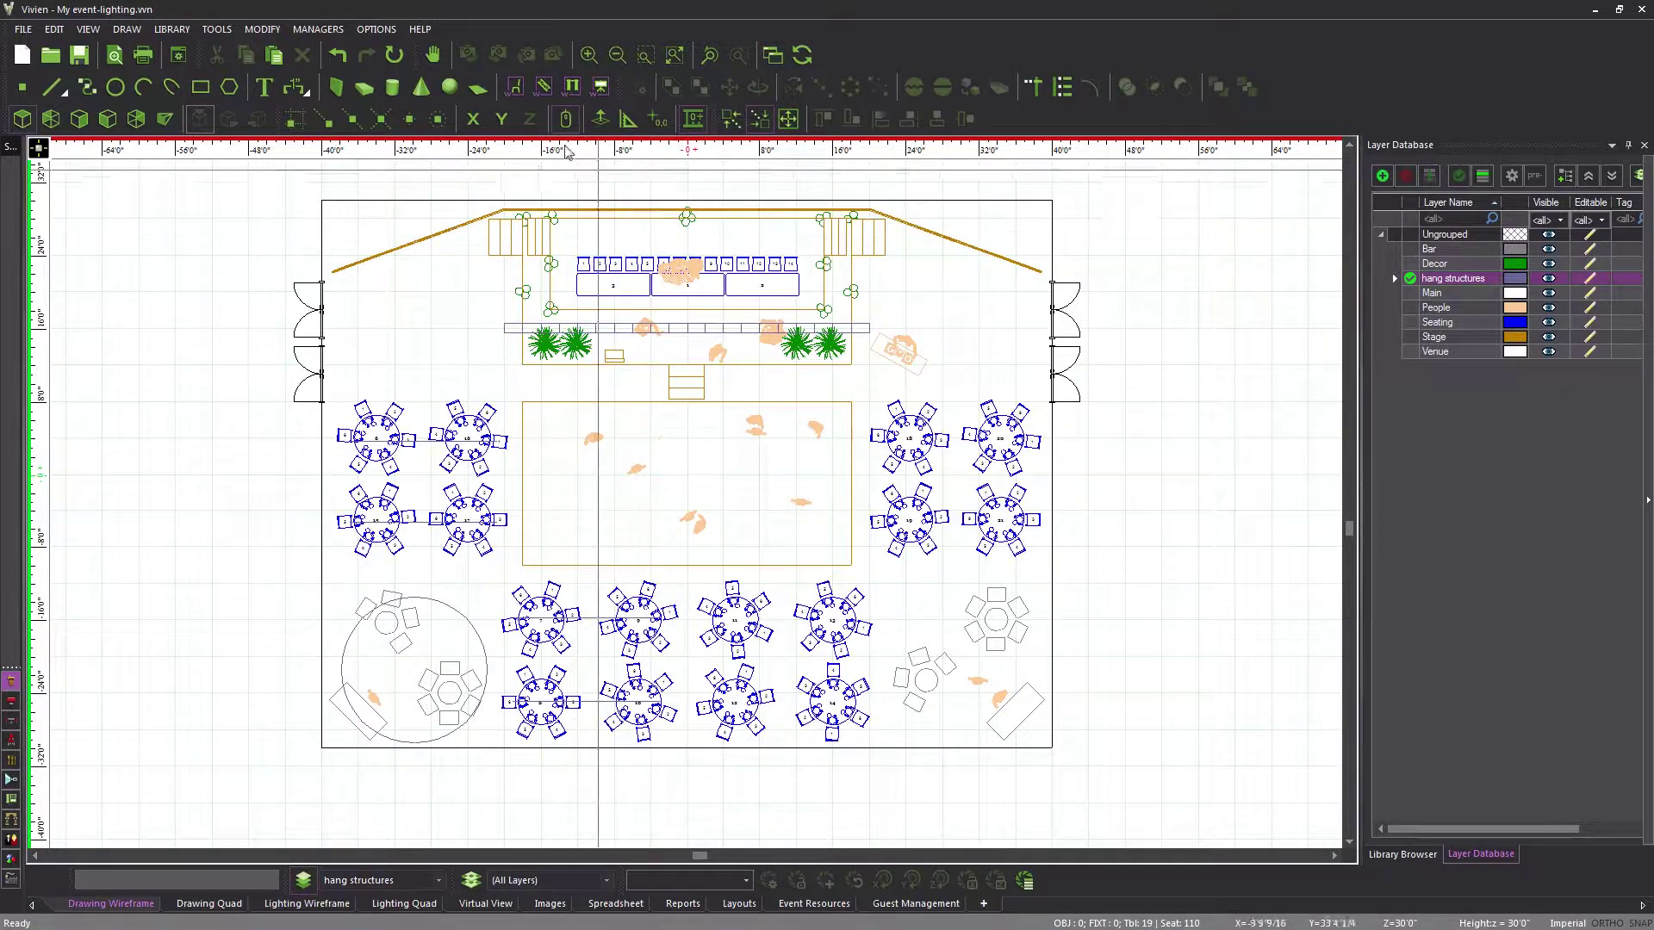
Configure a 24' Triangle Up truss with 16" cross section at 24' trim height
click(542, 88)
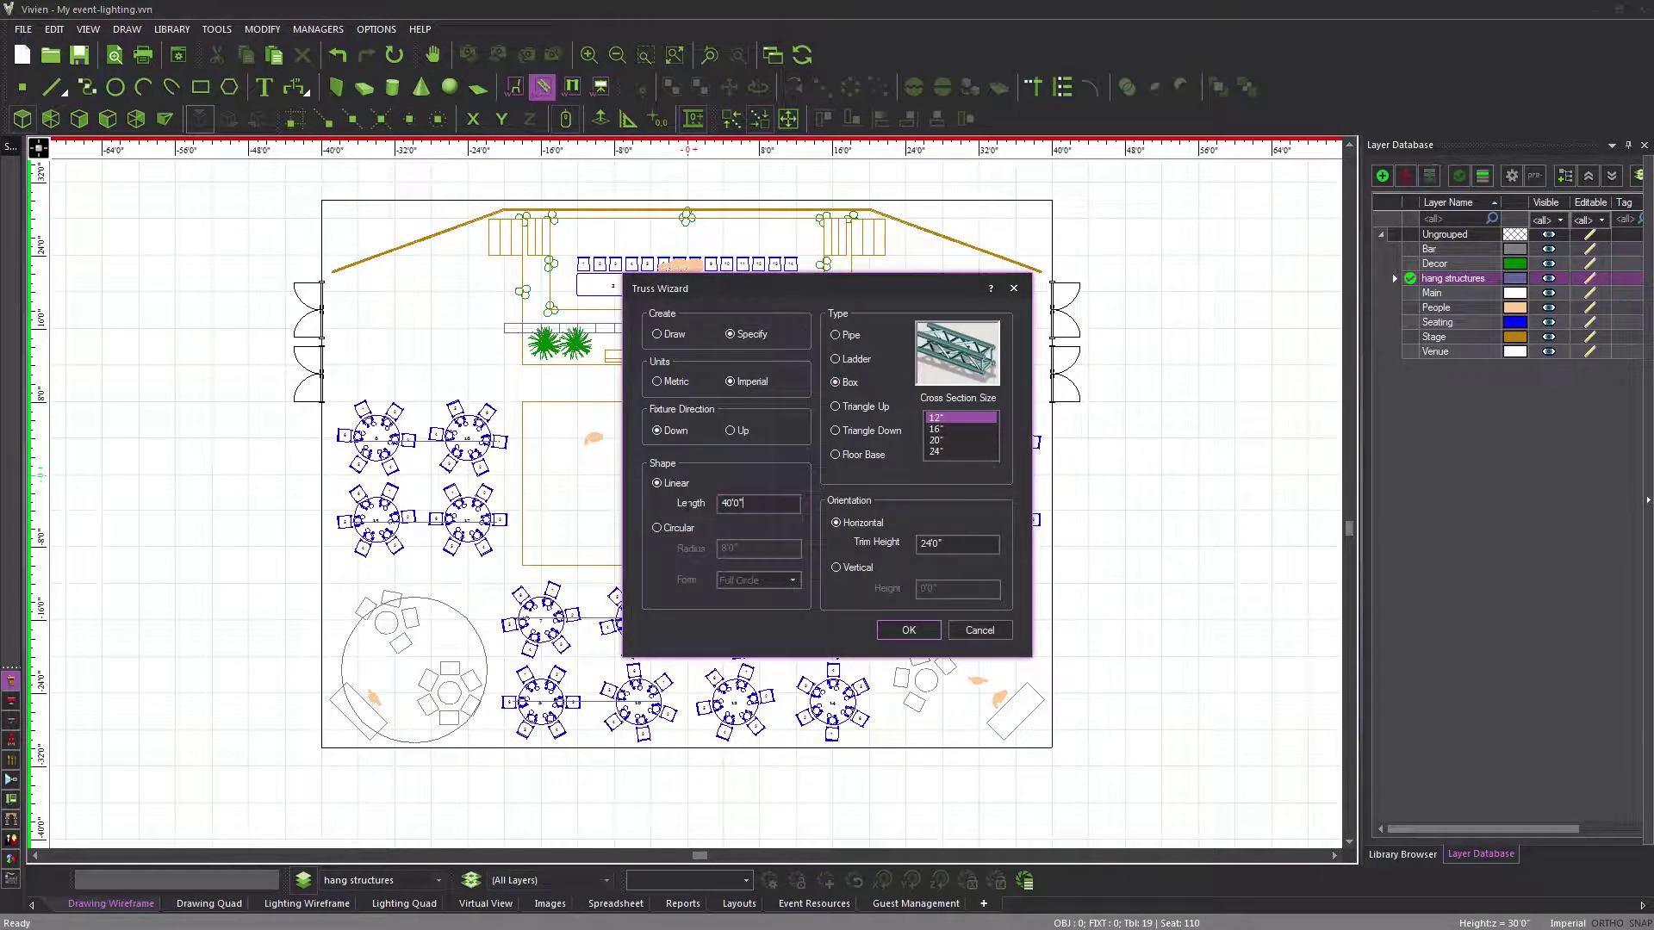
double_click(743, 503)
text(24)
click(868, 407)
click(937, 429)
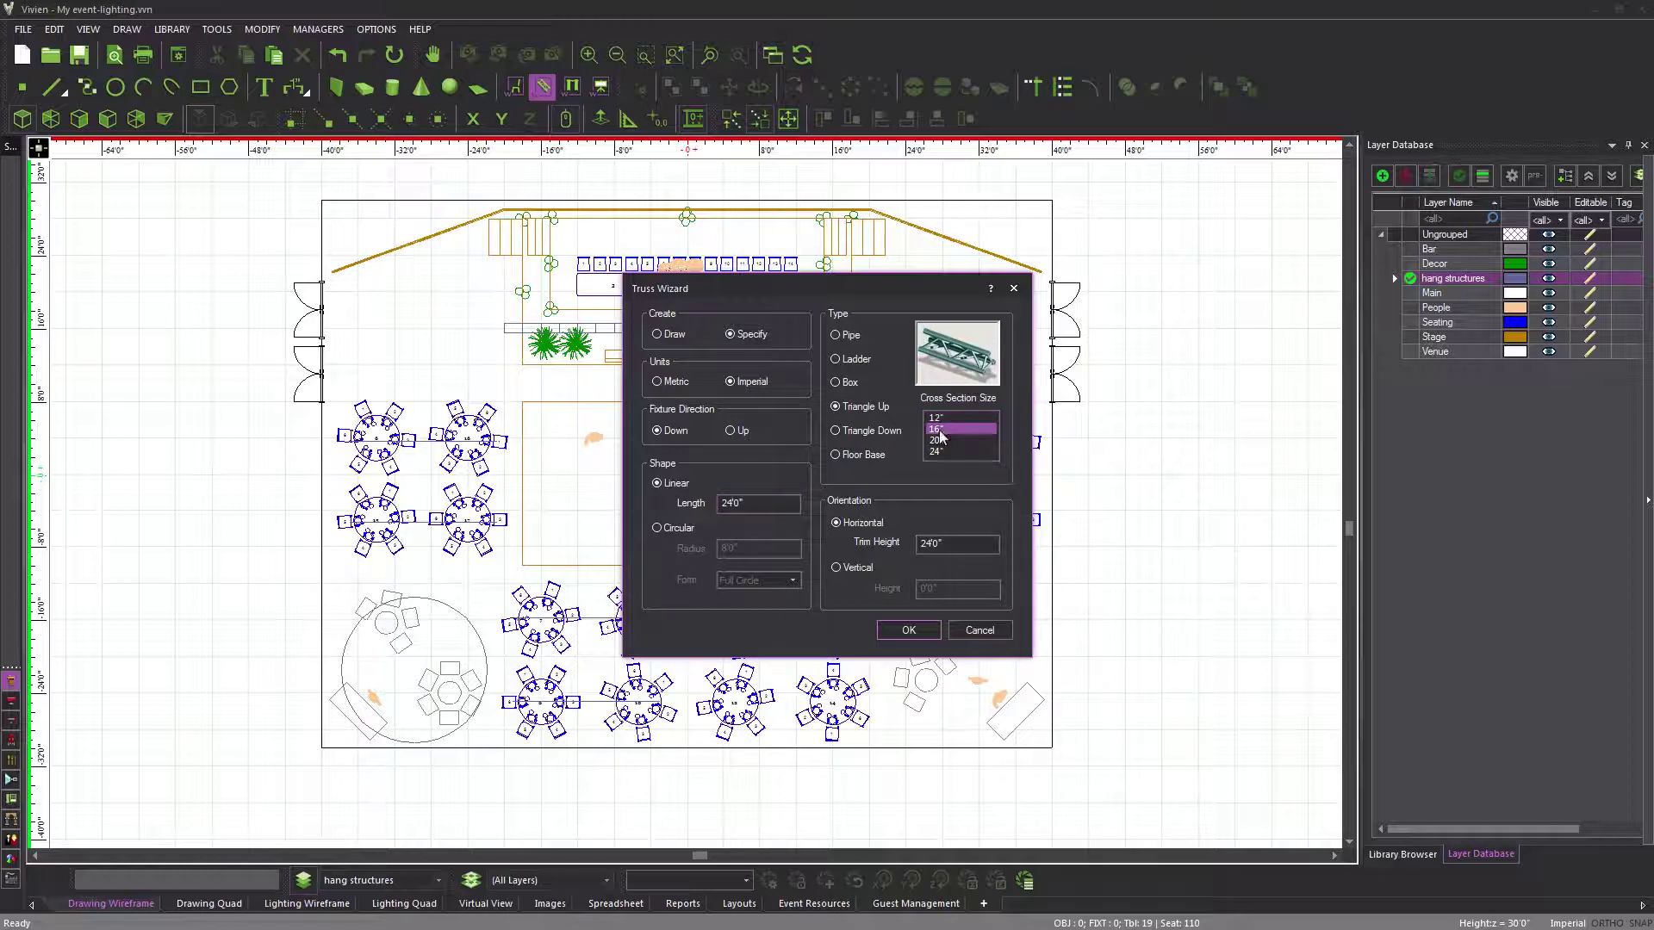
click(954, 543)
drag(945, 543, 876, 558)
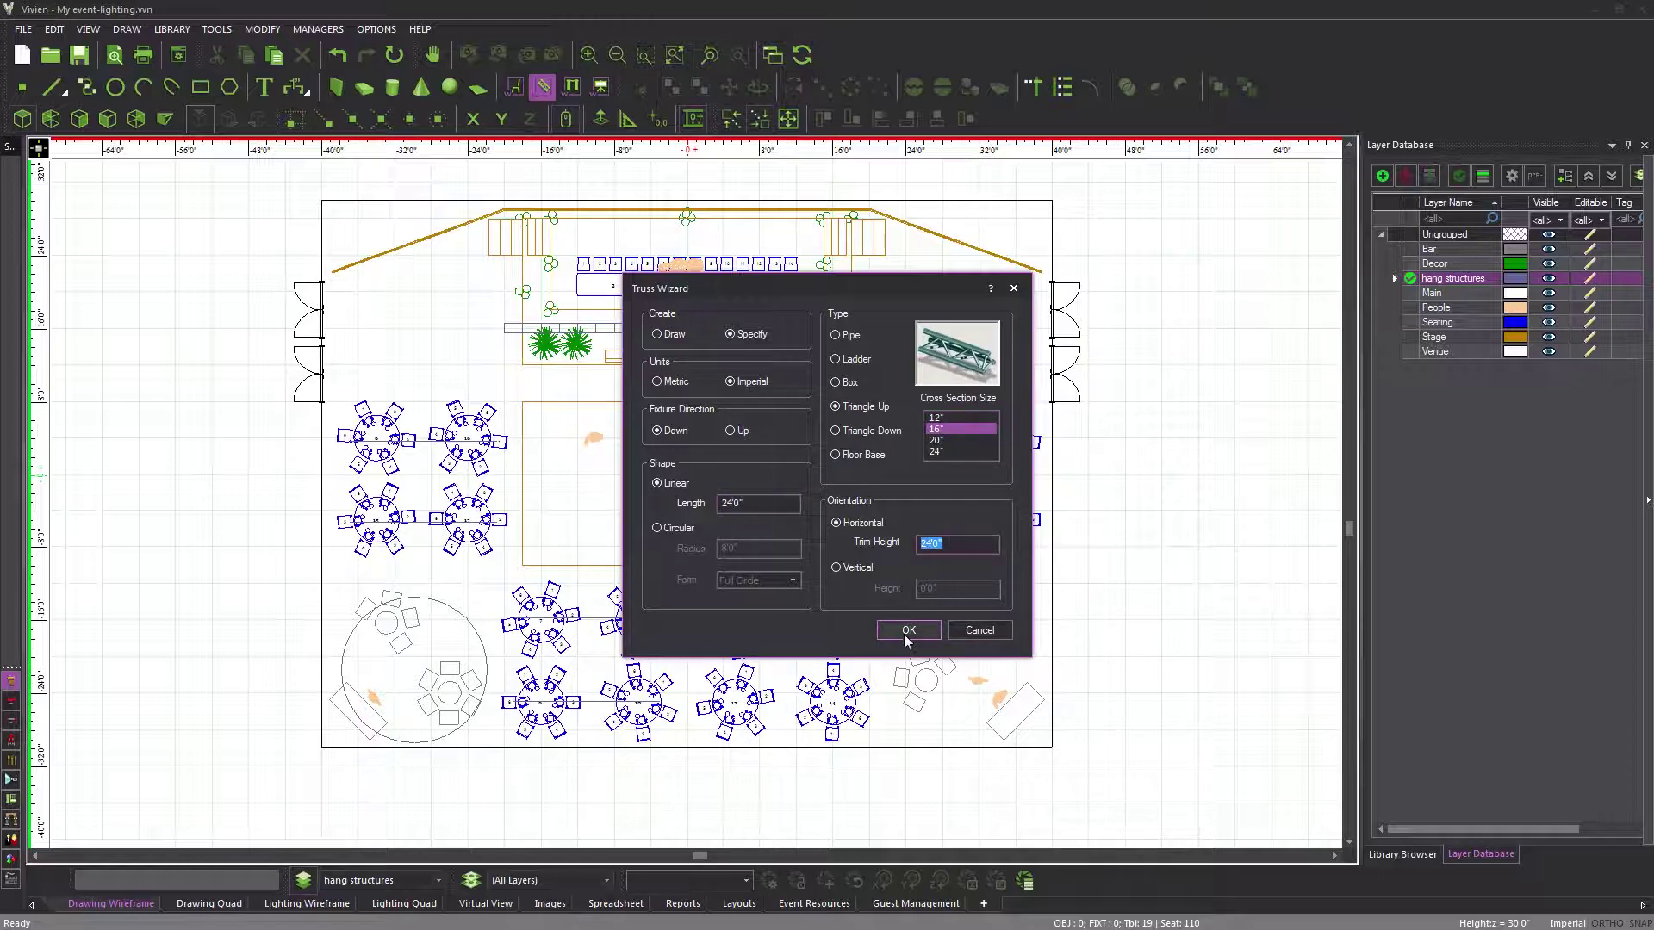
click(907, 631)
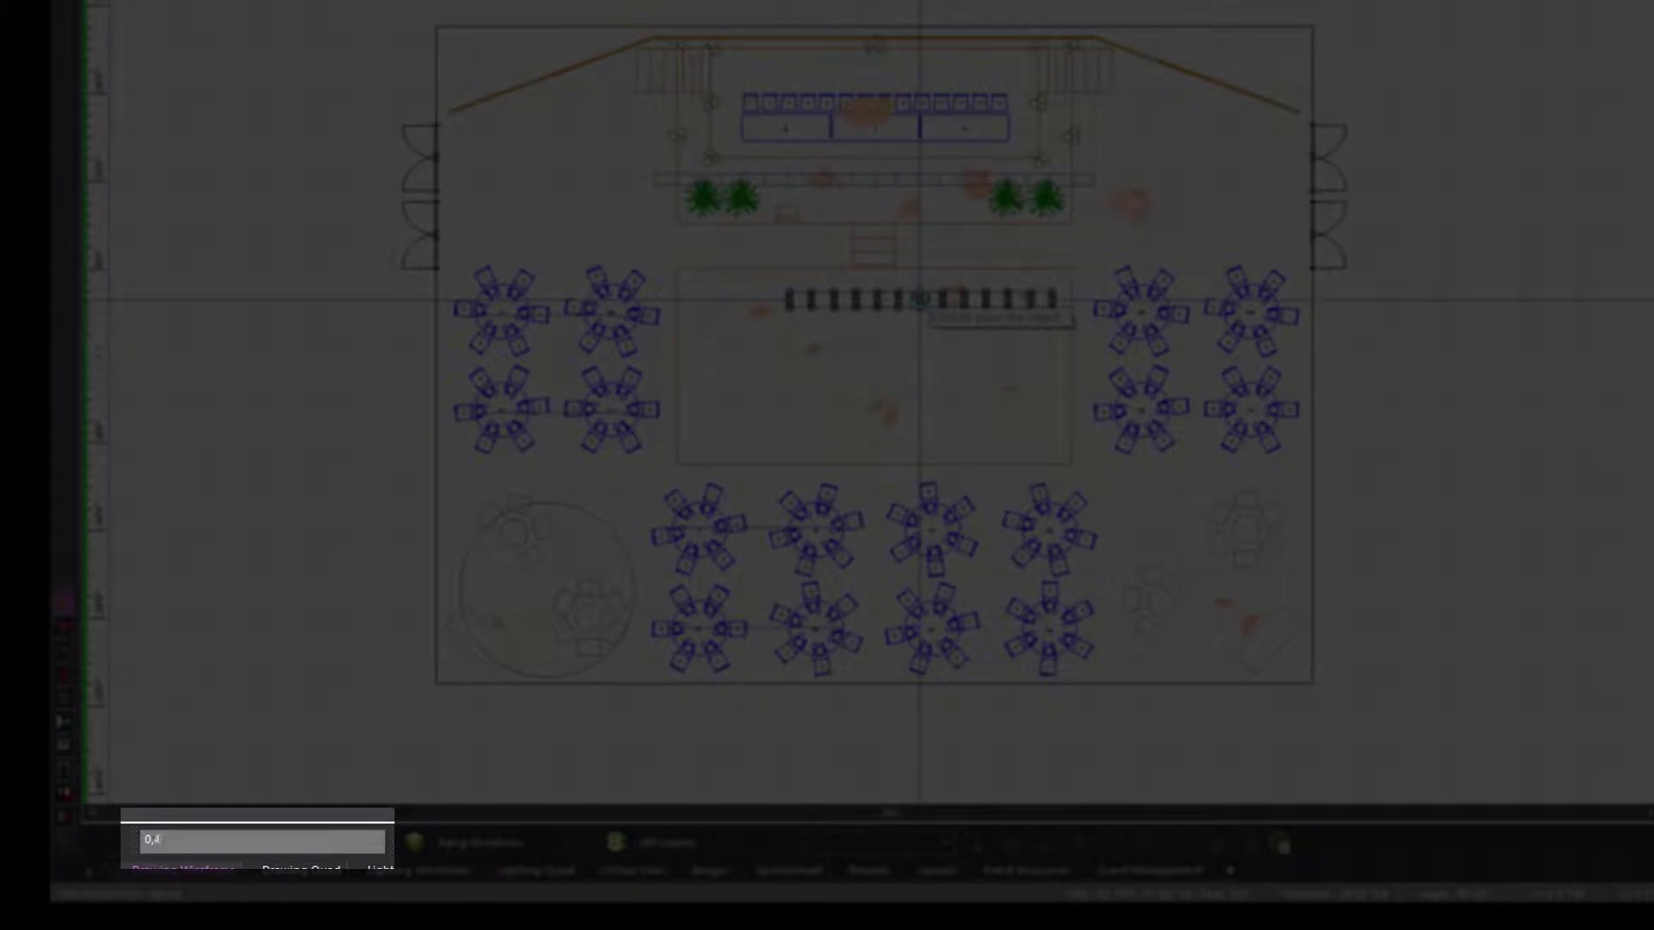
Place the triangle truss at y=4'8" across the upper dance floor and select it
text(,)
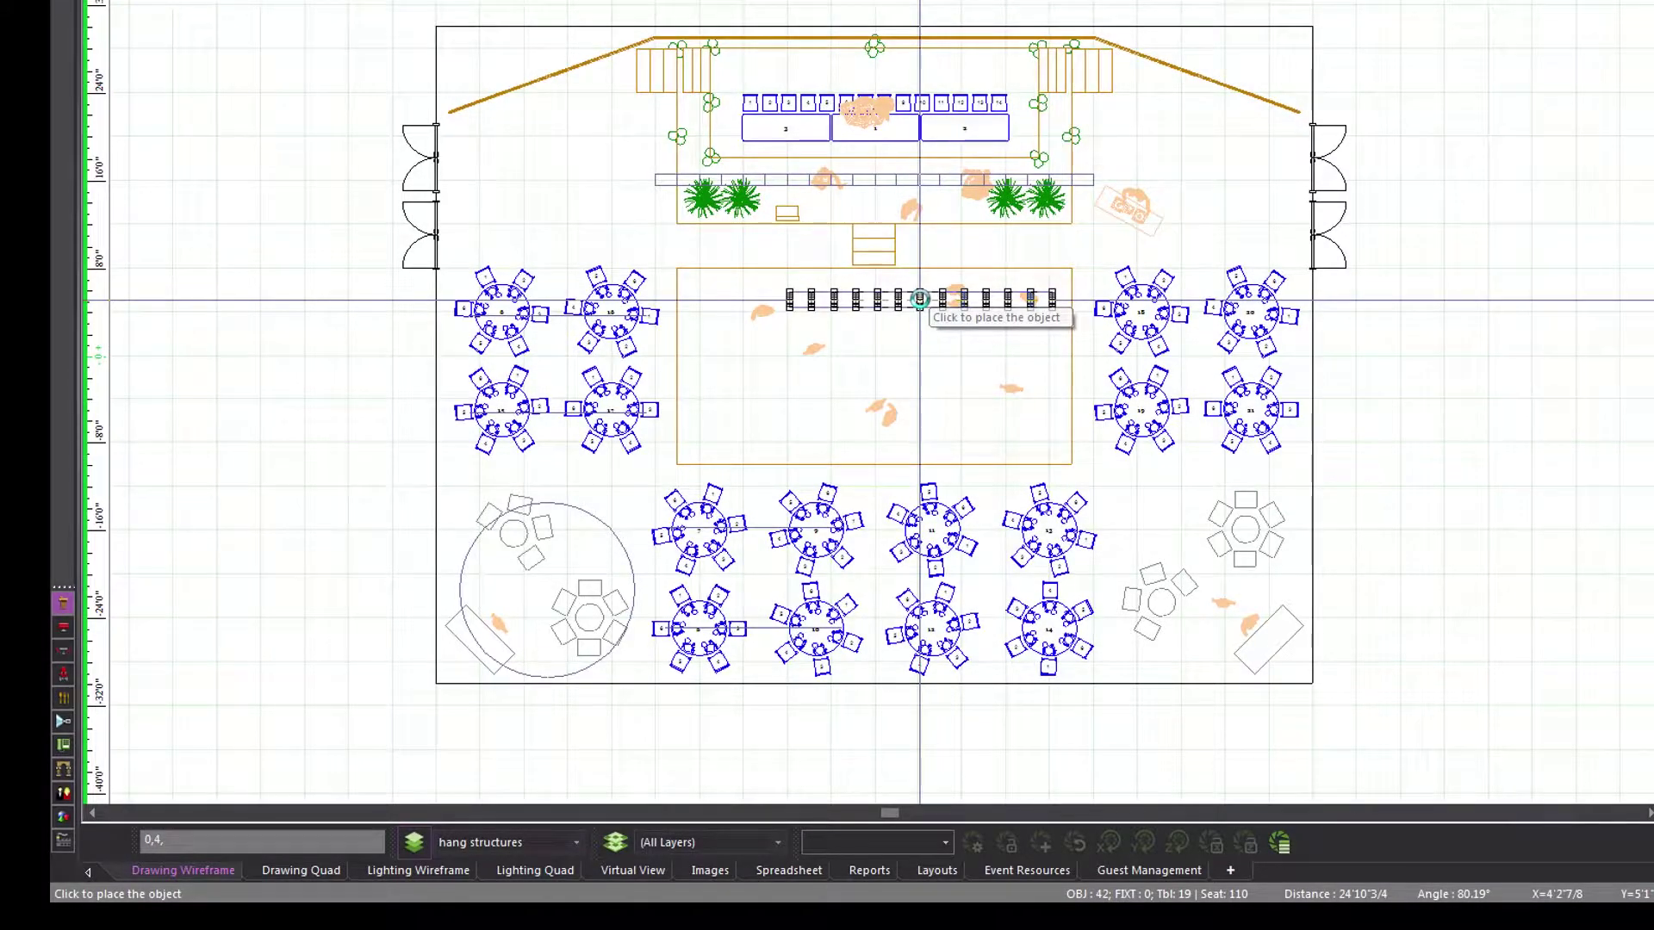
text(y=4'8)
key(Return)
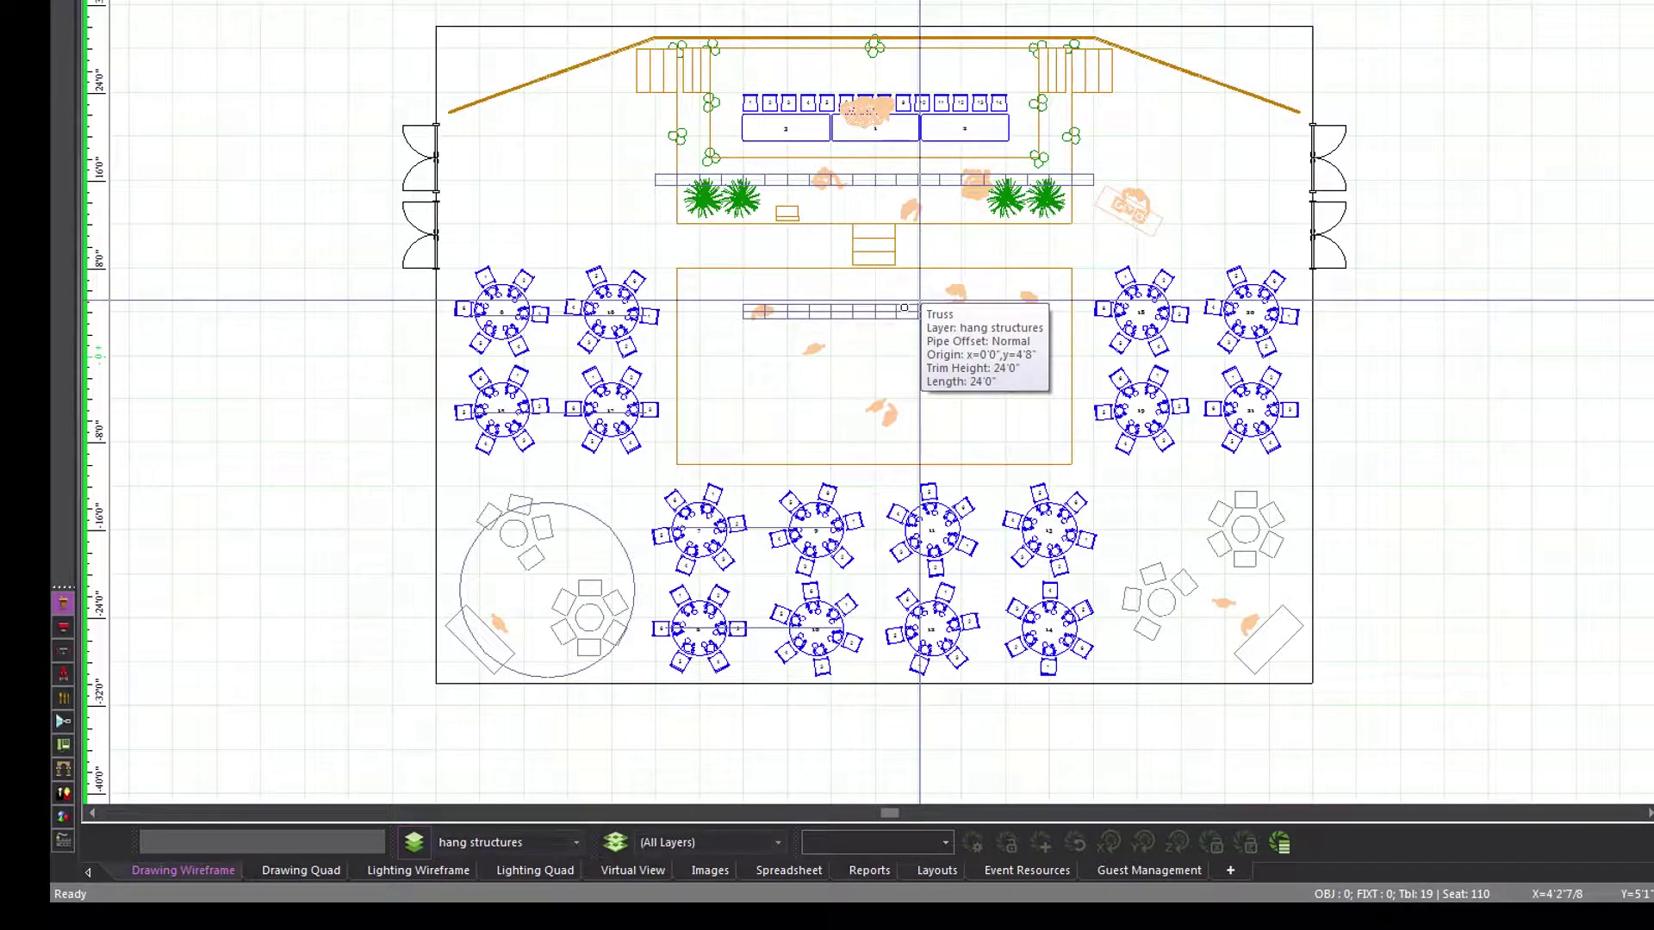
click(899, 312)
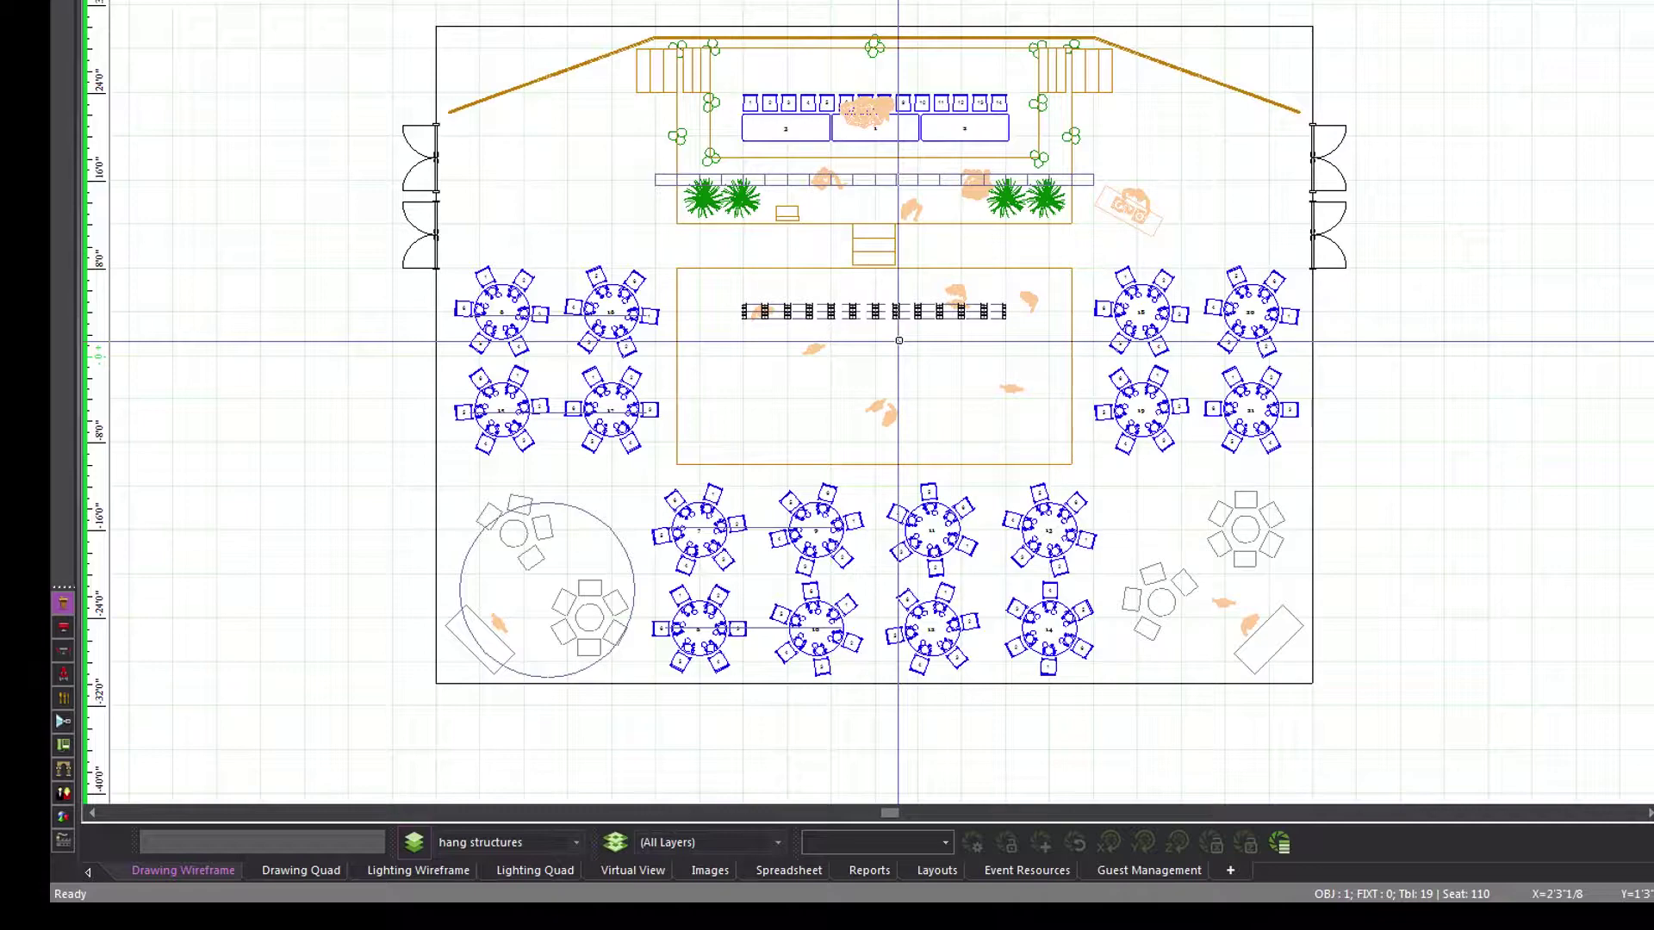
Copy the selected truss to @0,-12, 12' lower, then clear the selection
key(ctrl+c)
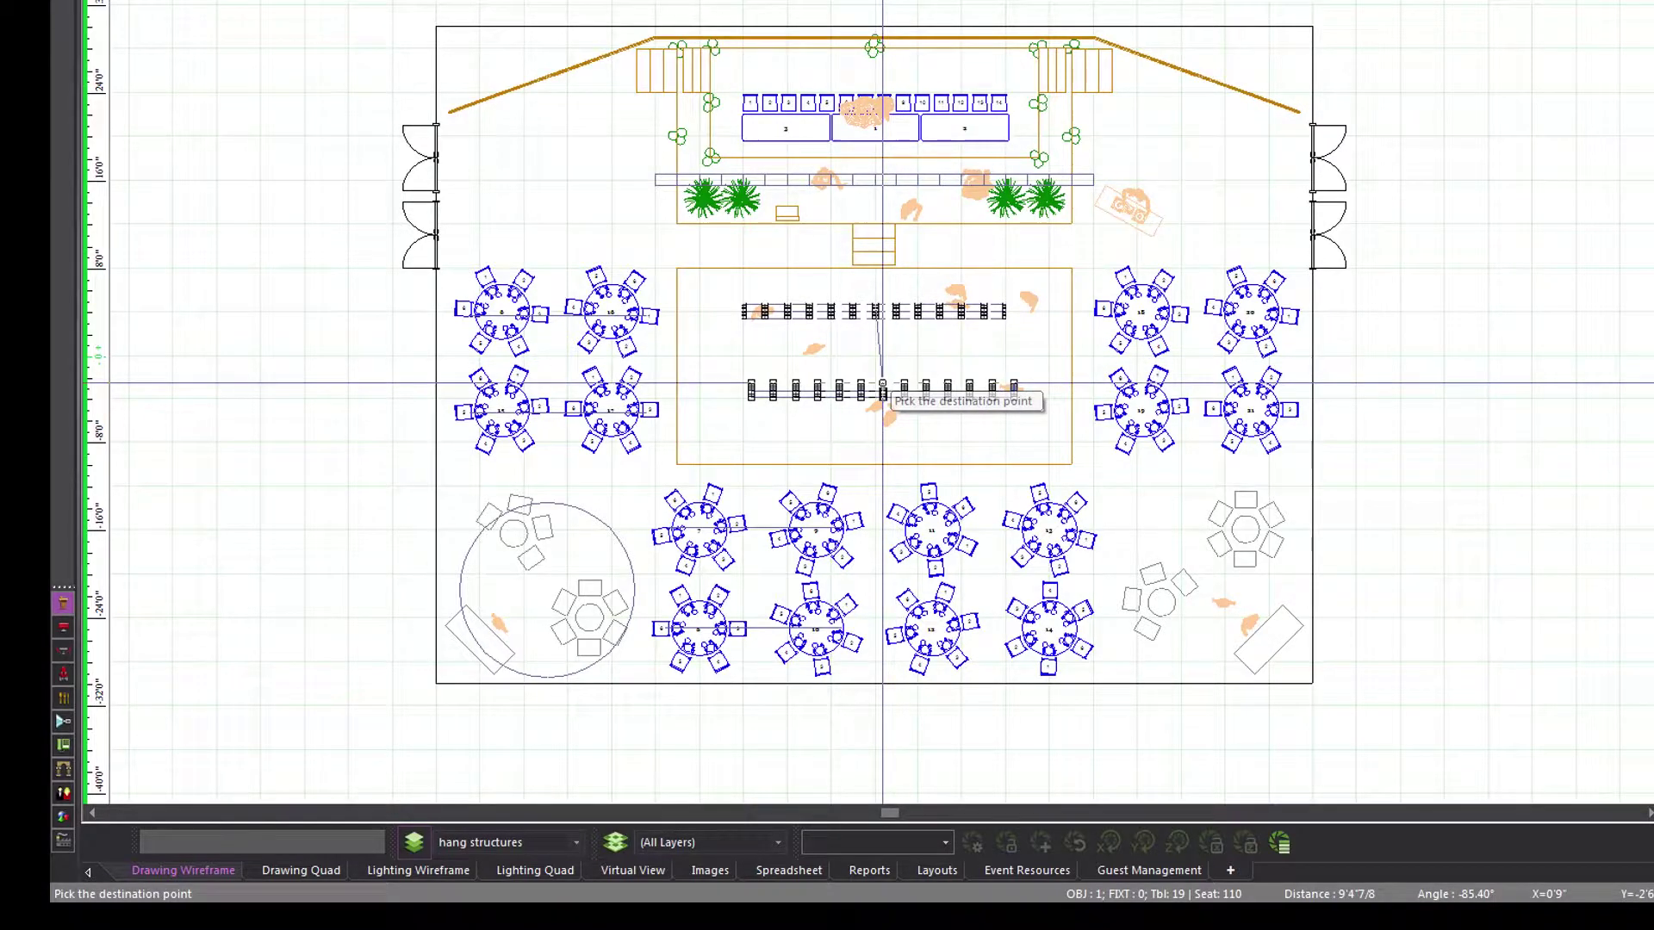
text(@)
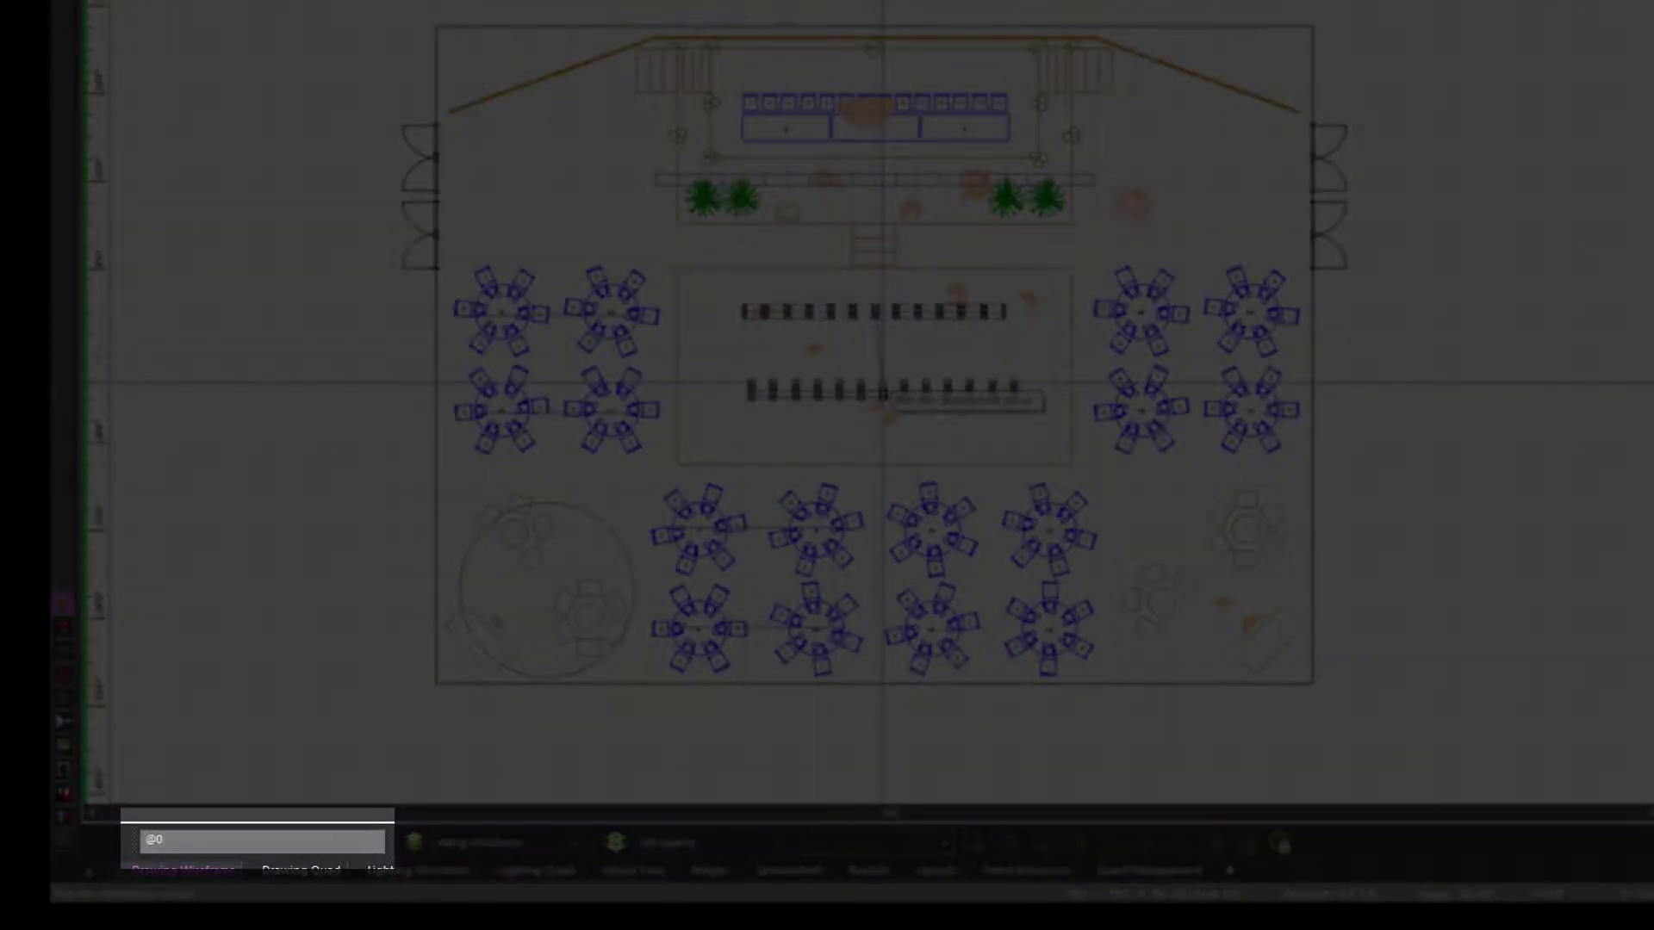
text(0,-12,0)
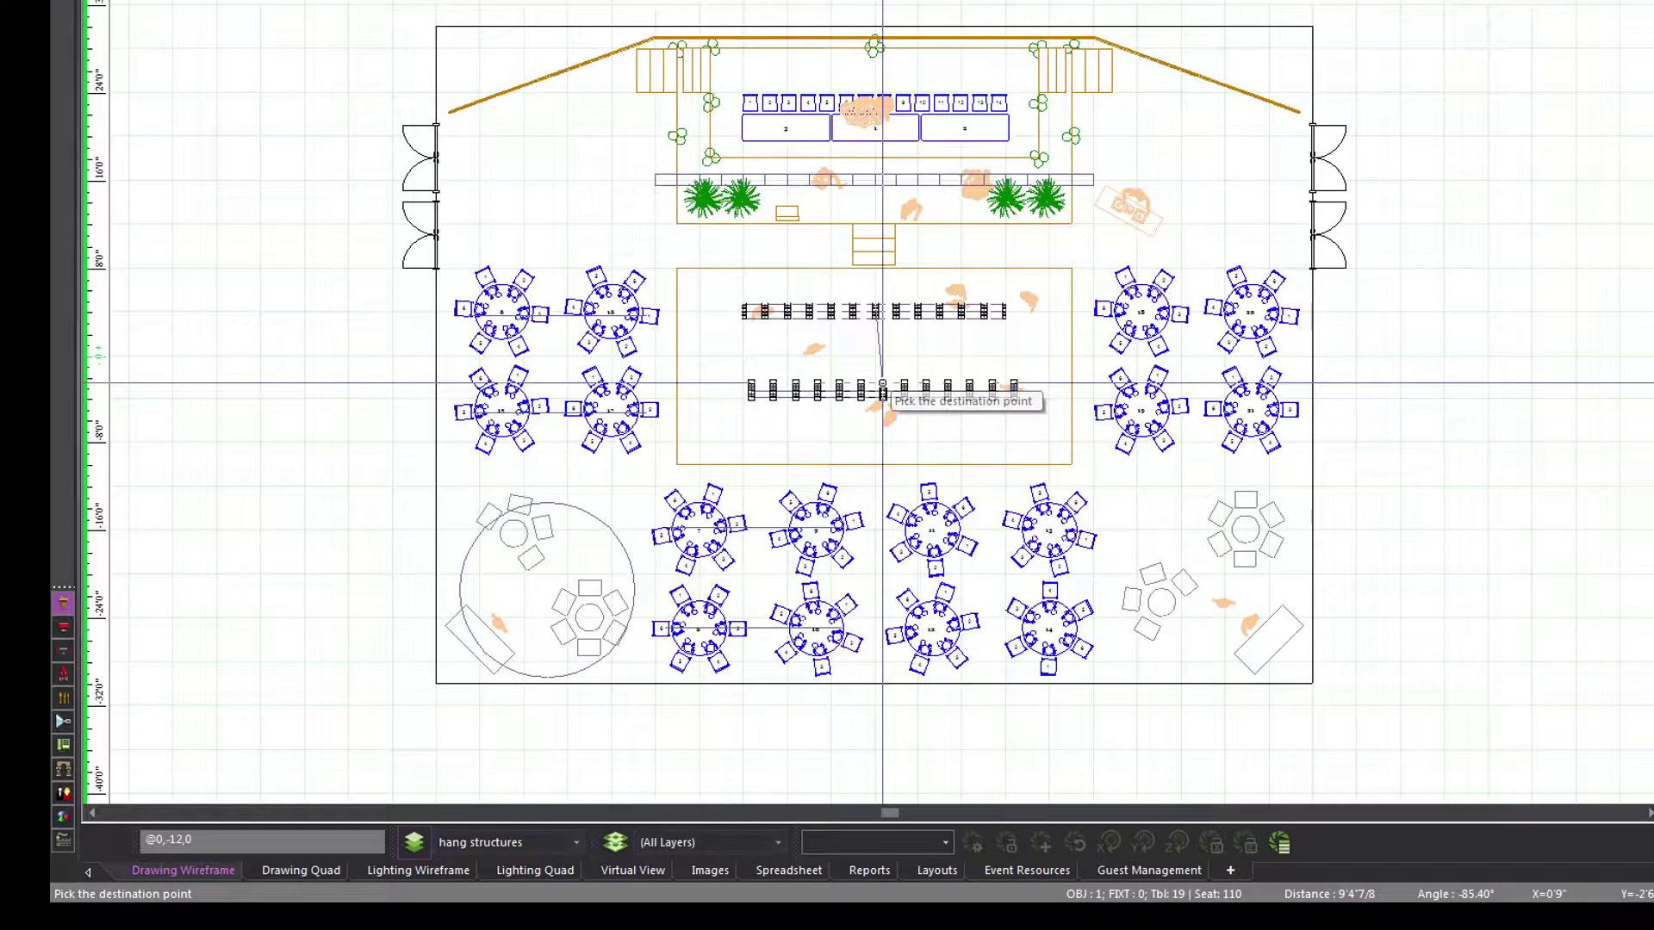
key(Return)
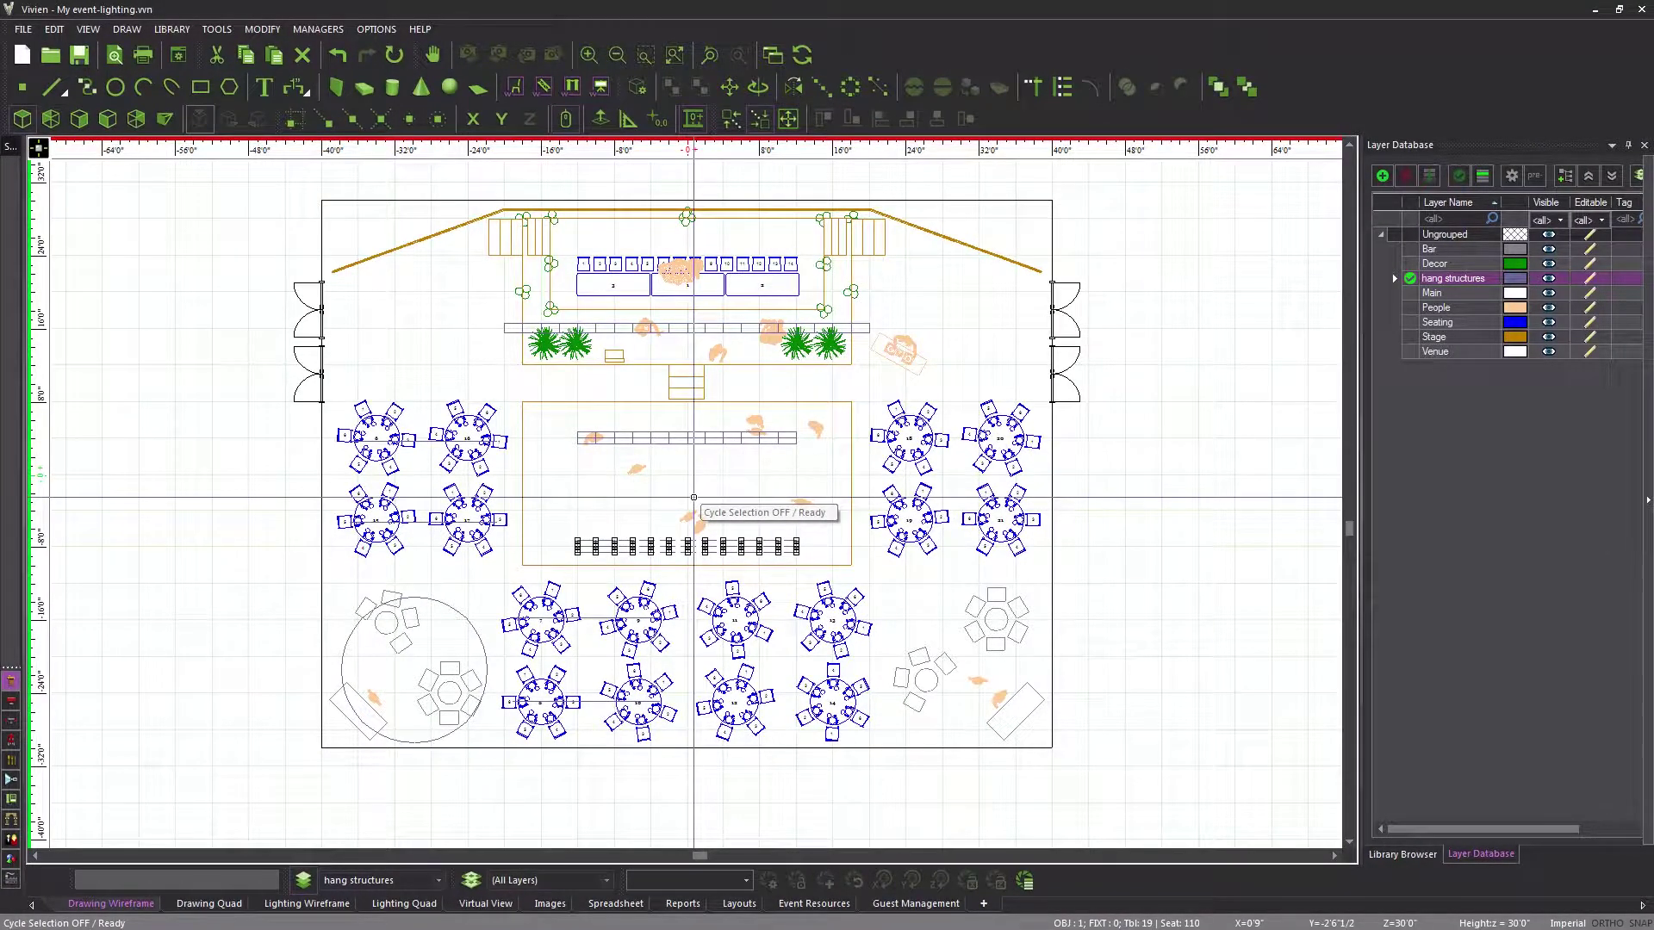
key(Escape)
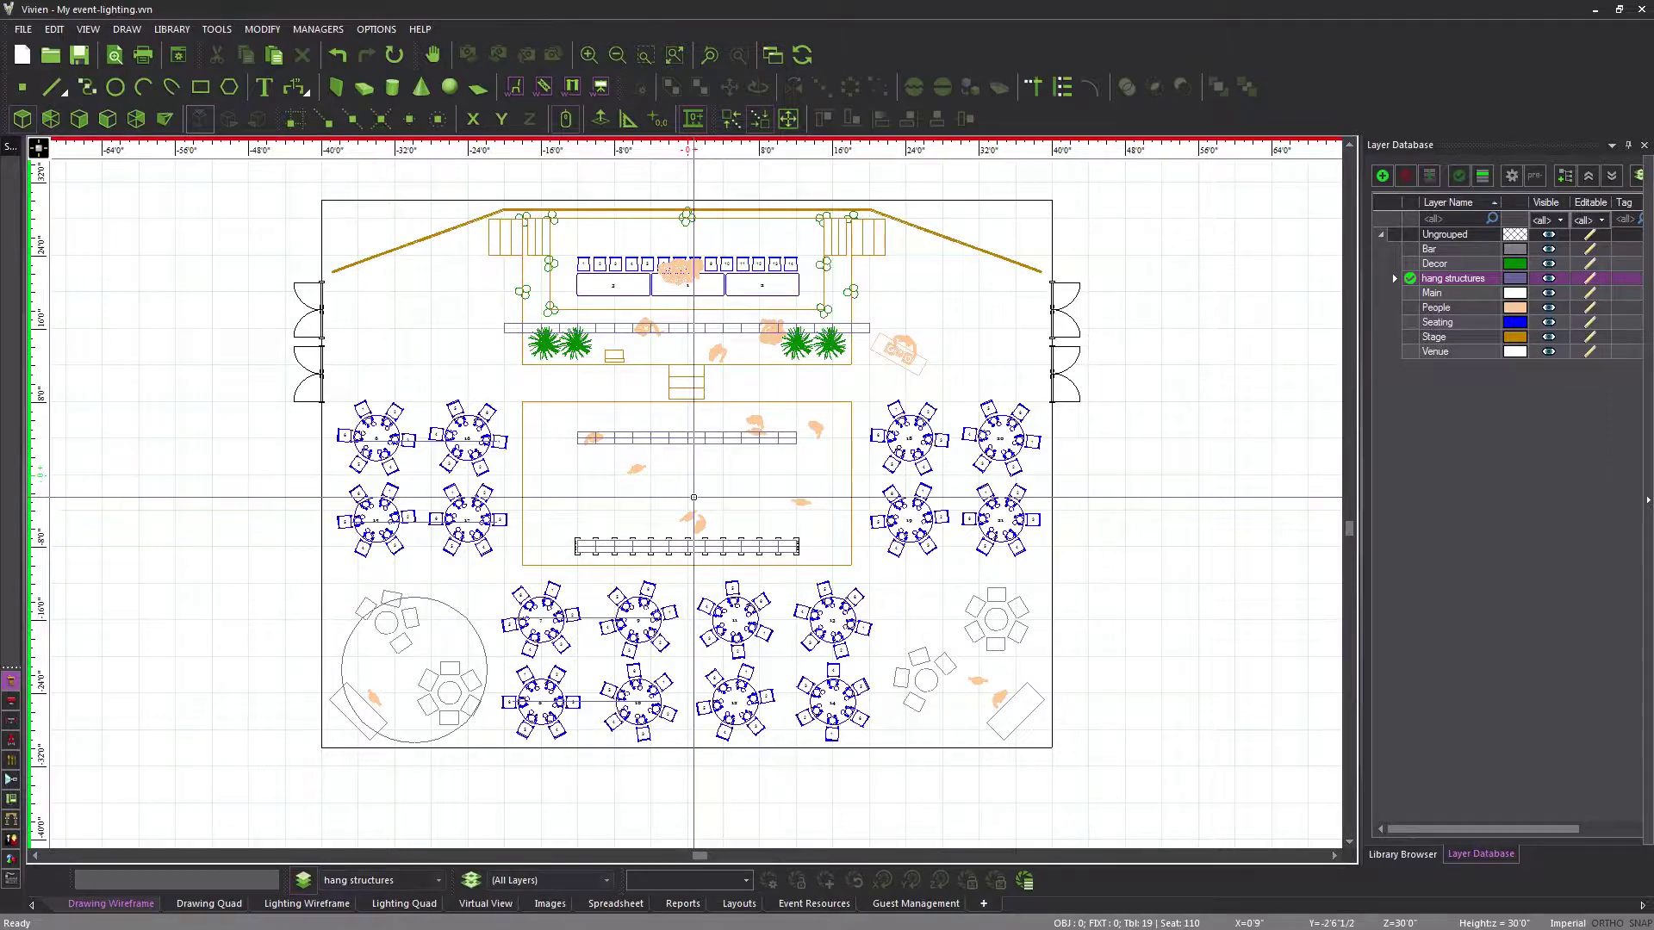
Draw an endpoint-snapped line from the lower truss's left end to the upper truss's left end
click(65, 93)
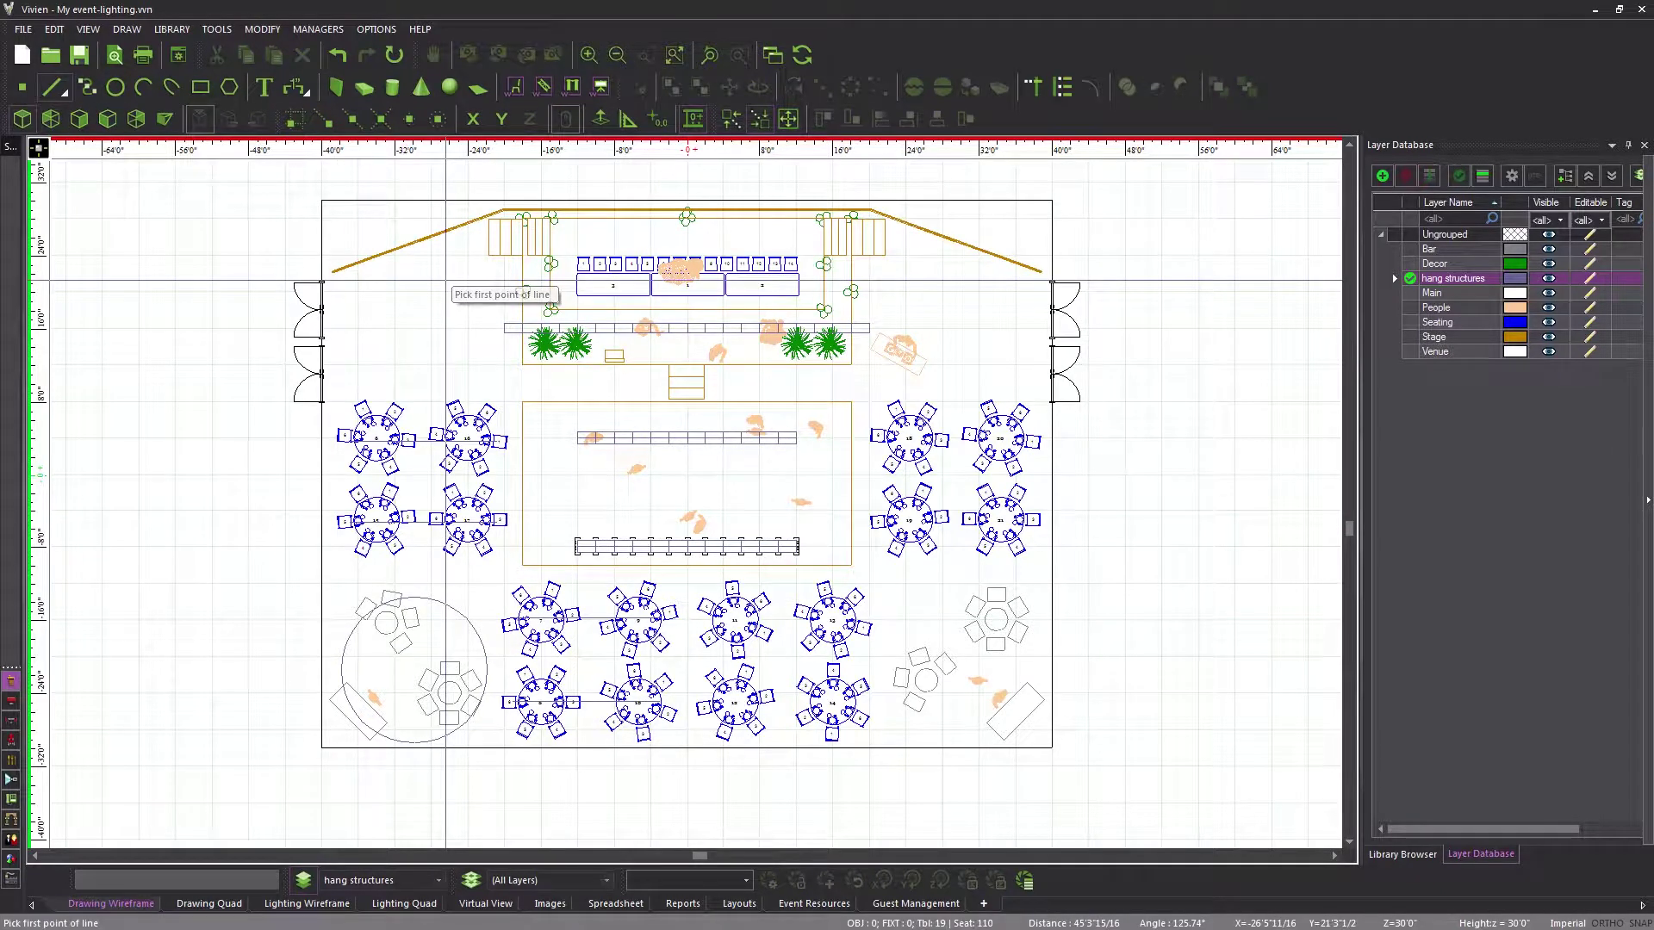
click(324, 119)
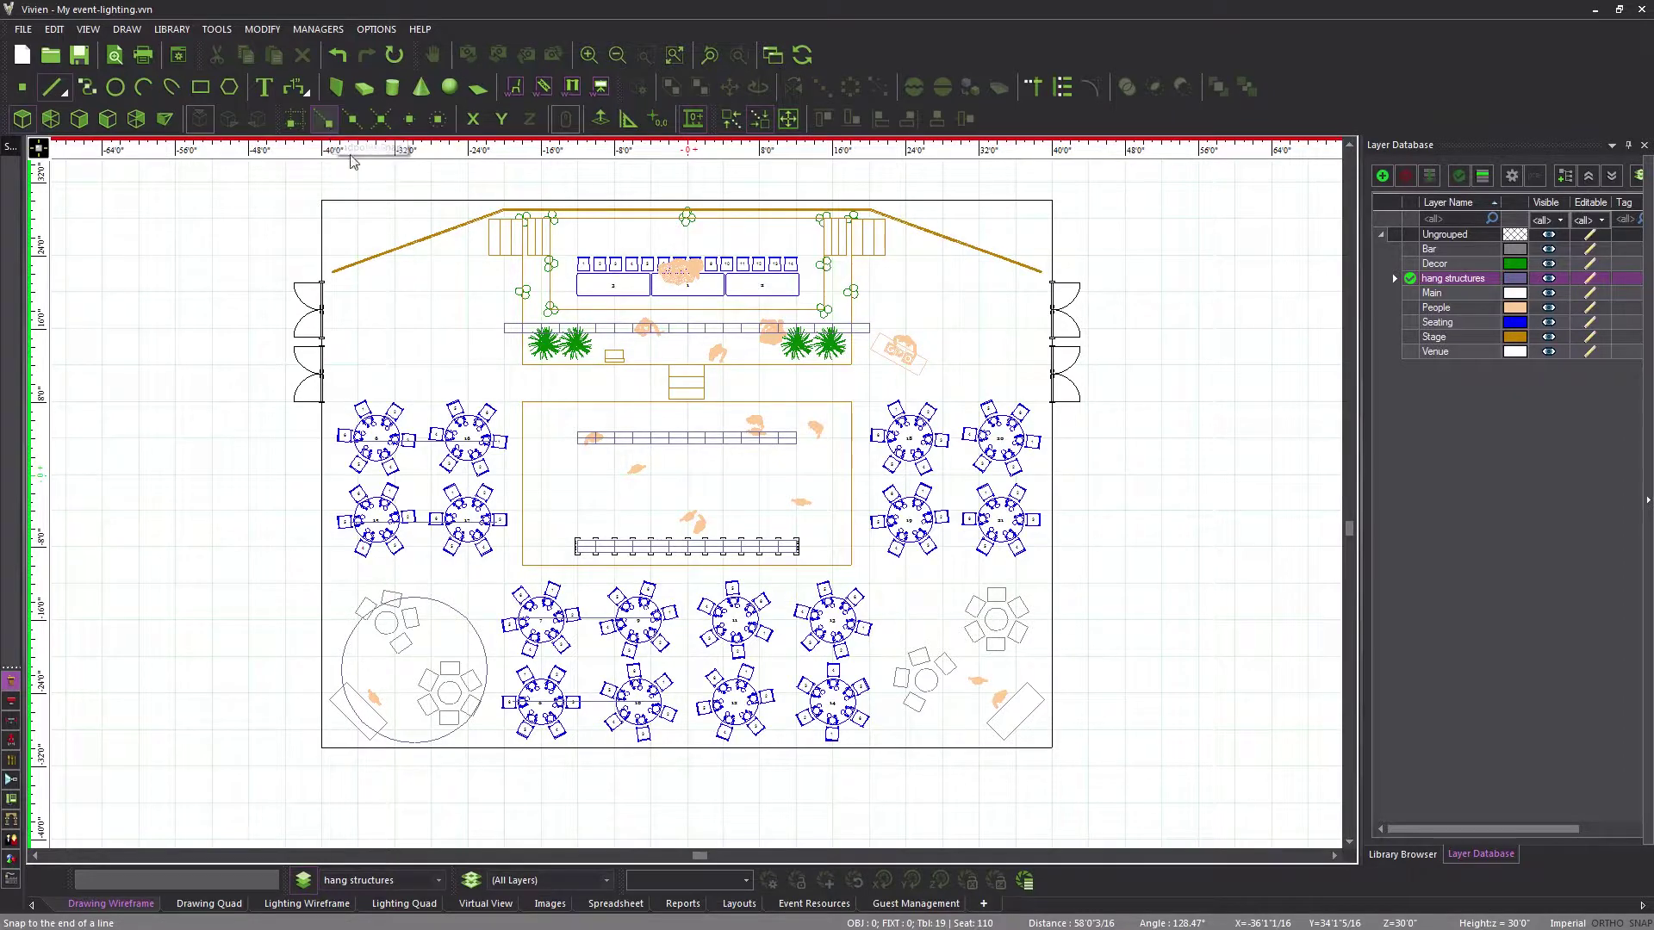
click(576, 544)
scroll(576, 431, up, 3)
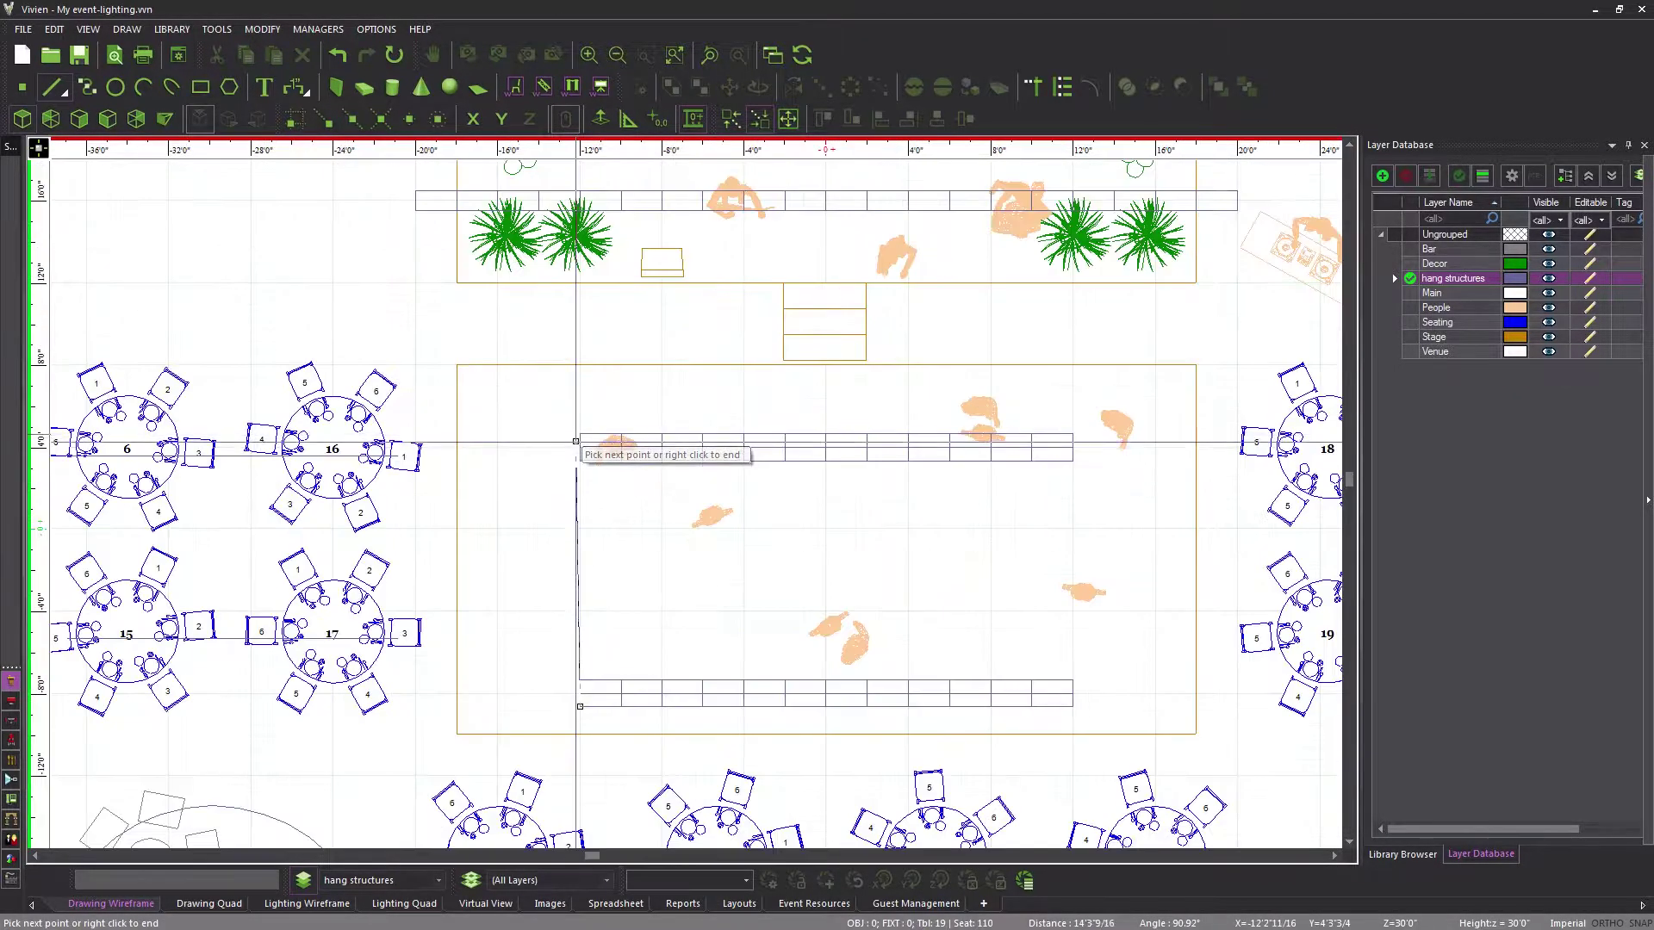
click(324, 119)
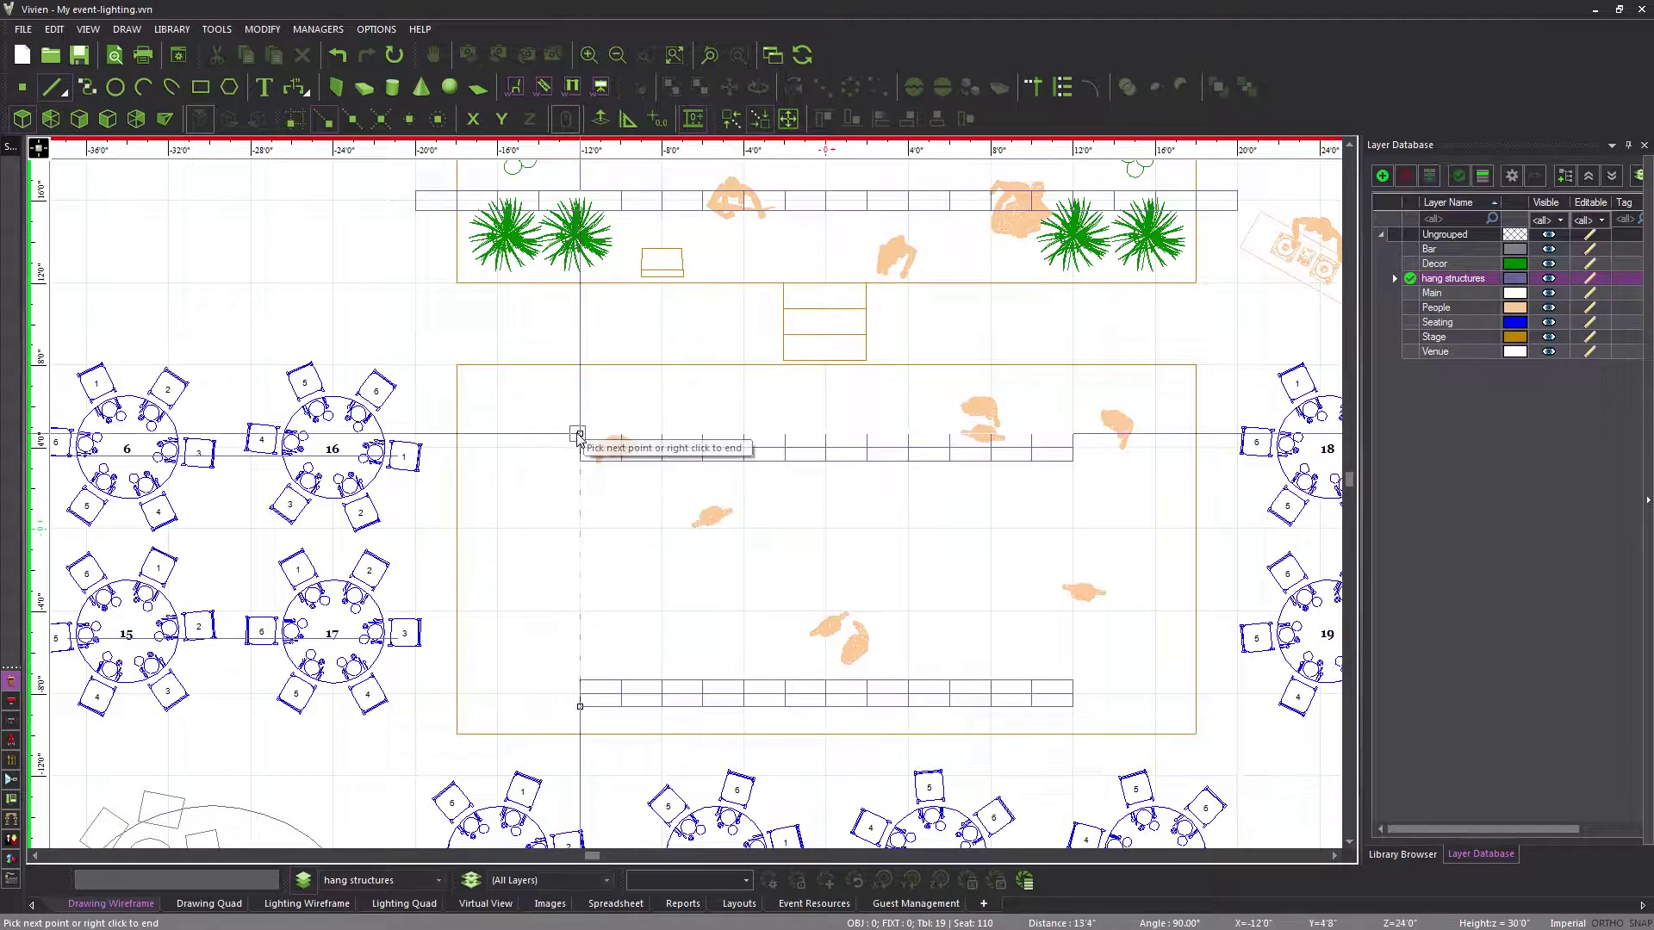
click(580, 434)
right_click(534, 539)
click(568, 566)
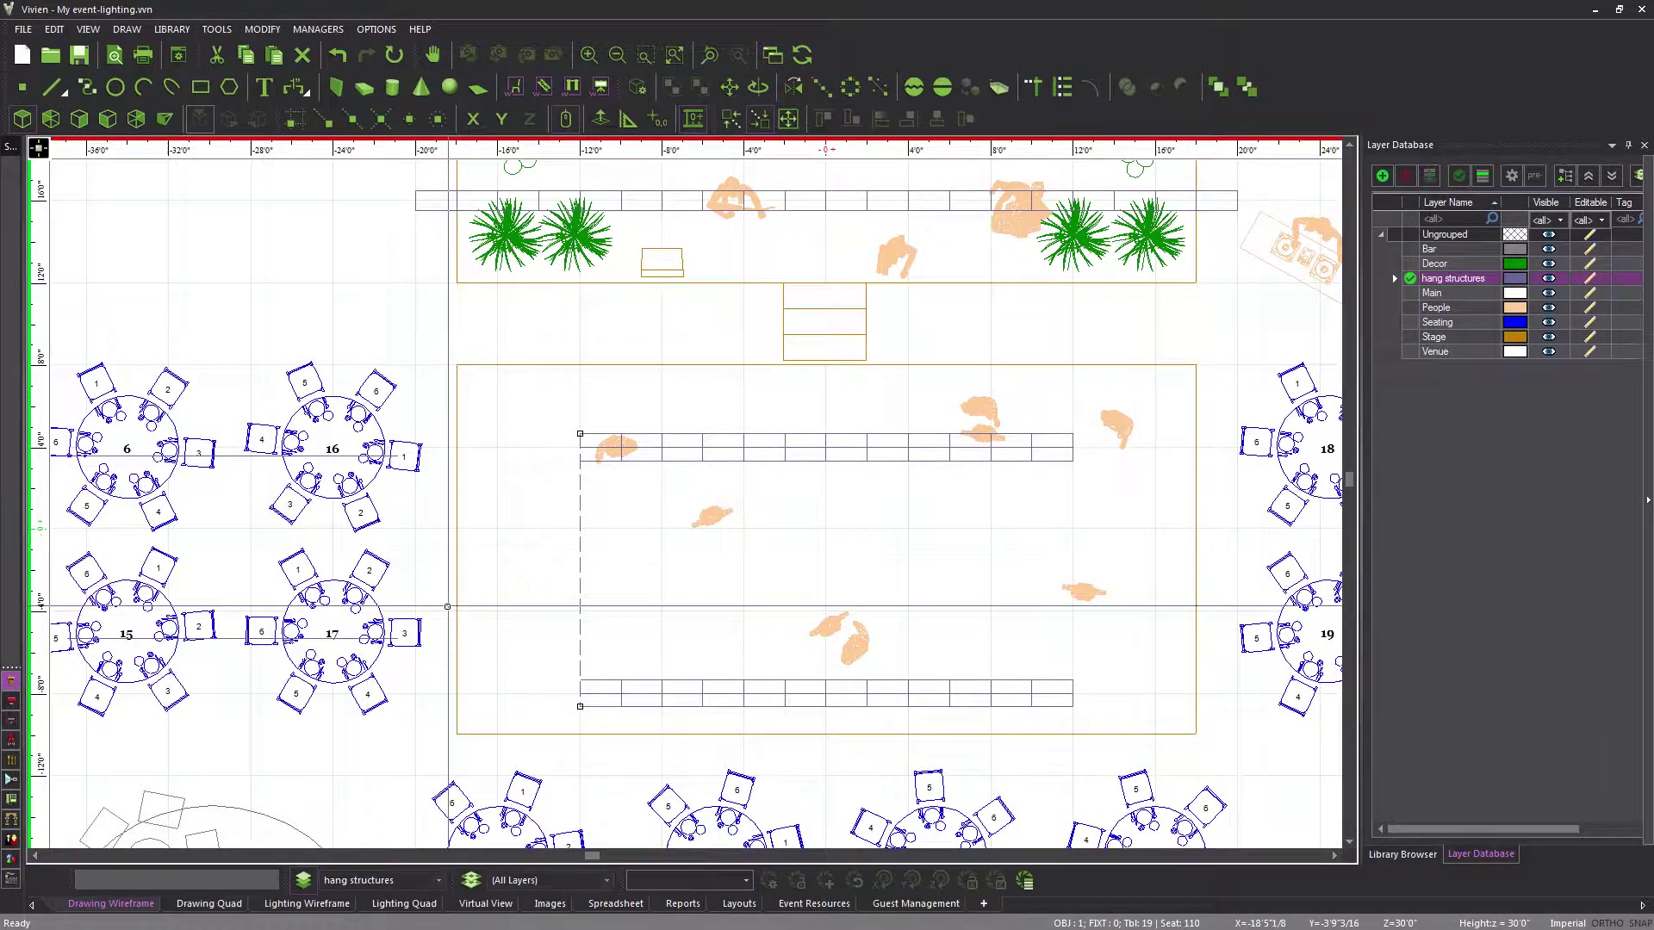
click(544, 87)
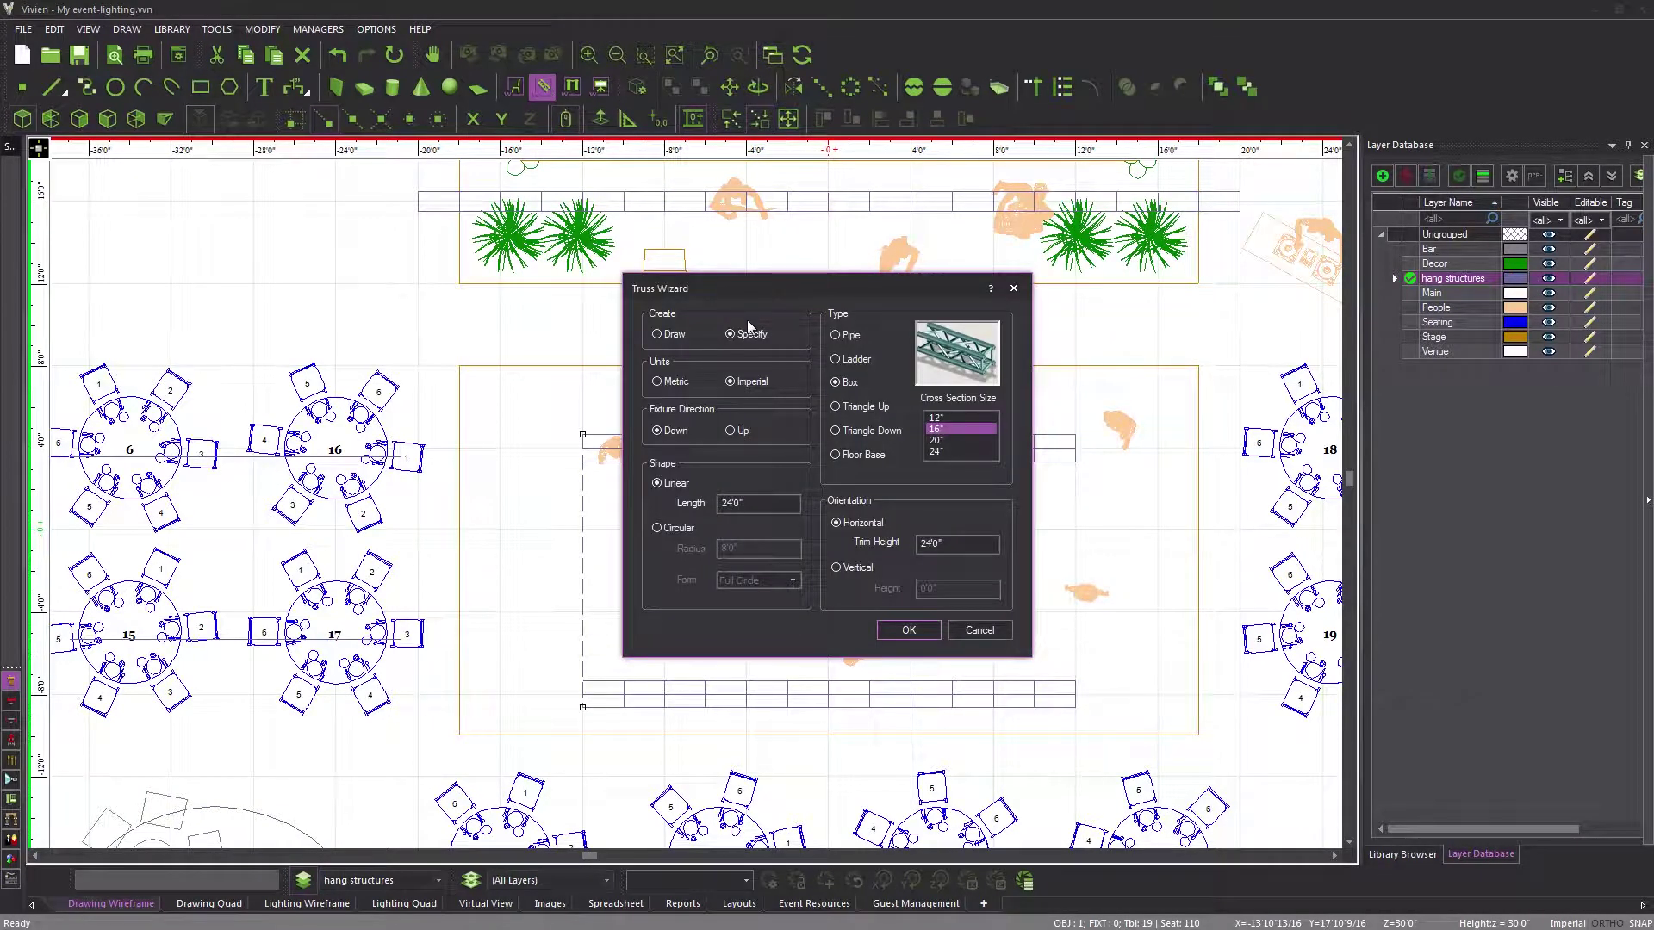
Set the Truss Wizard to draw a 16" triangle-up, circular half-circle truss
click(669, 337)
click(668, 532)
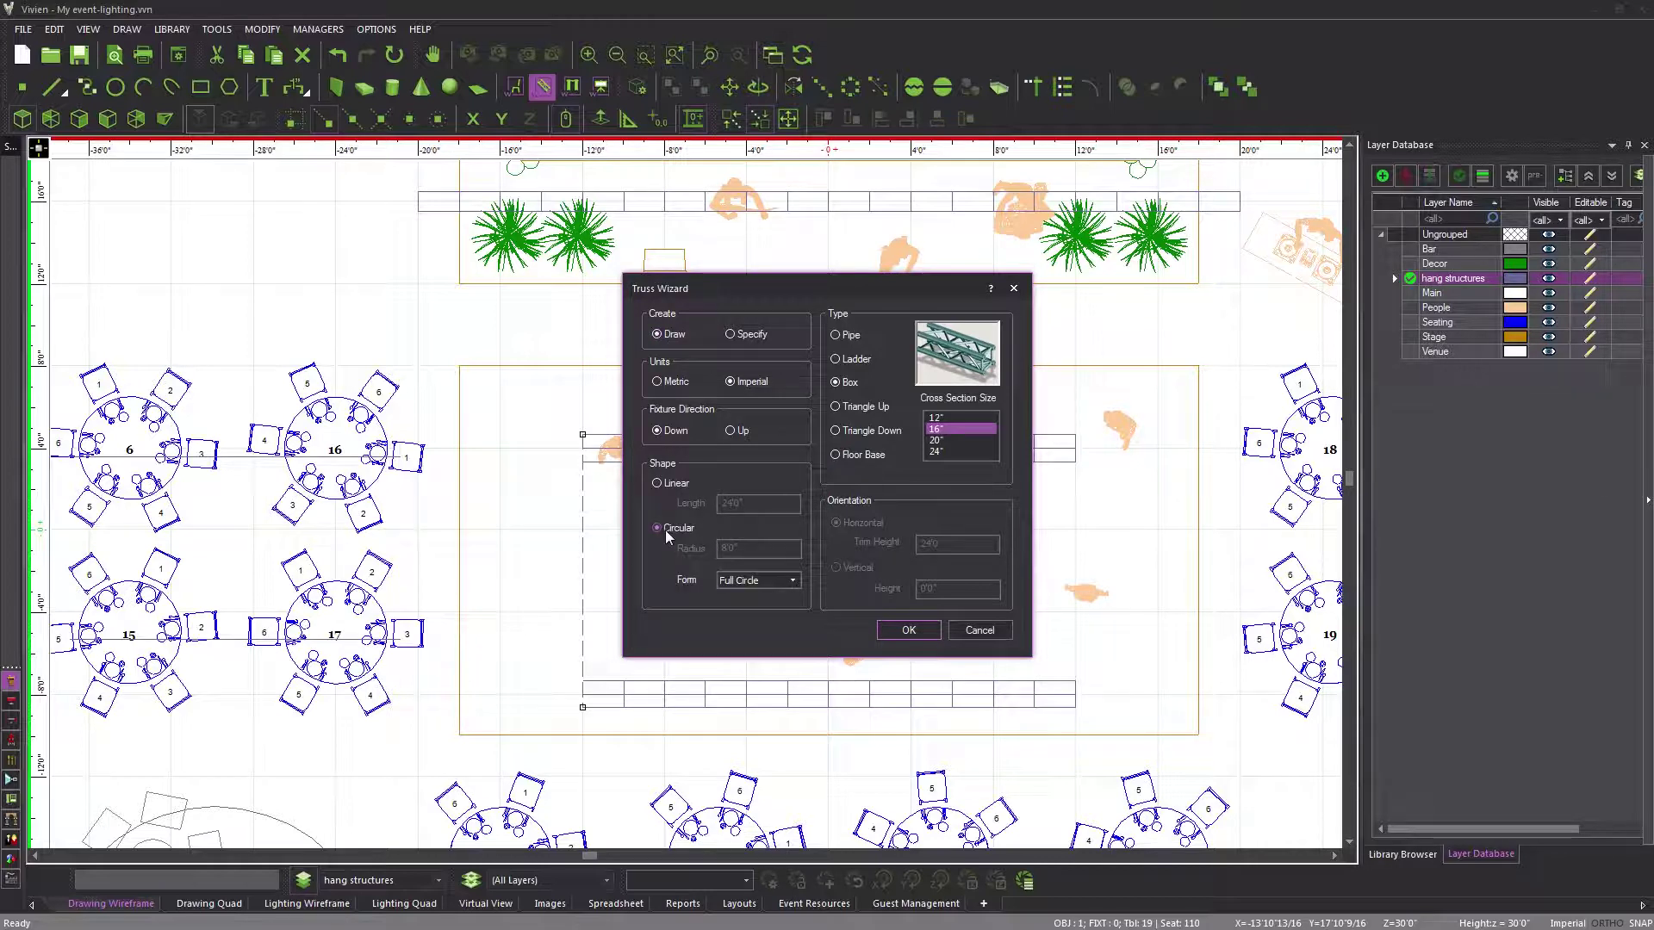
click(758, 579)
click(757, 605)
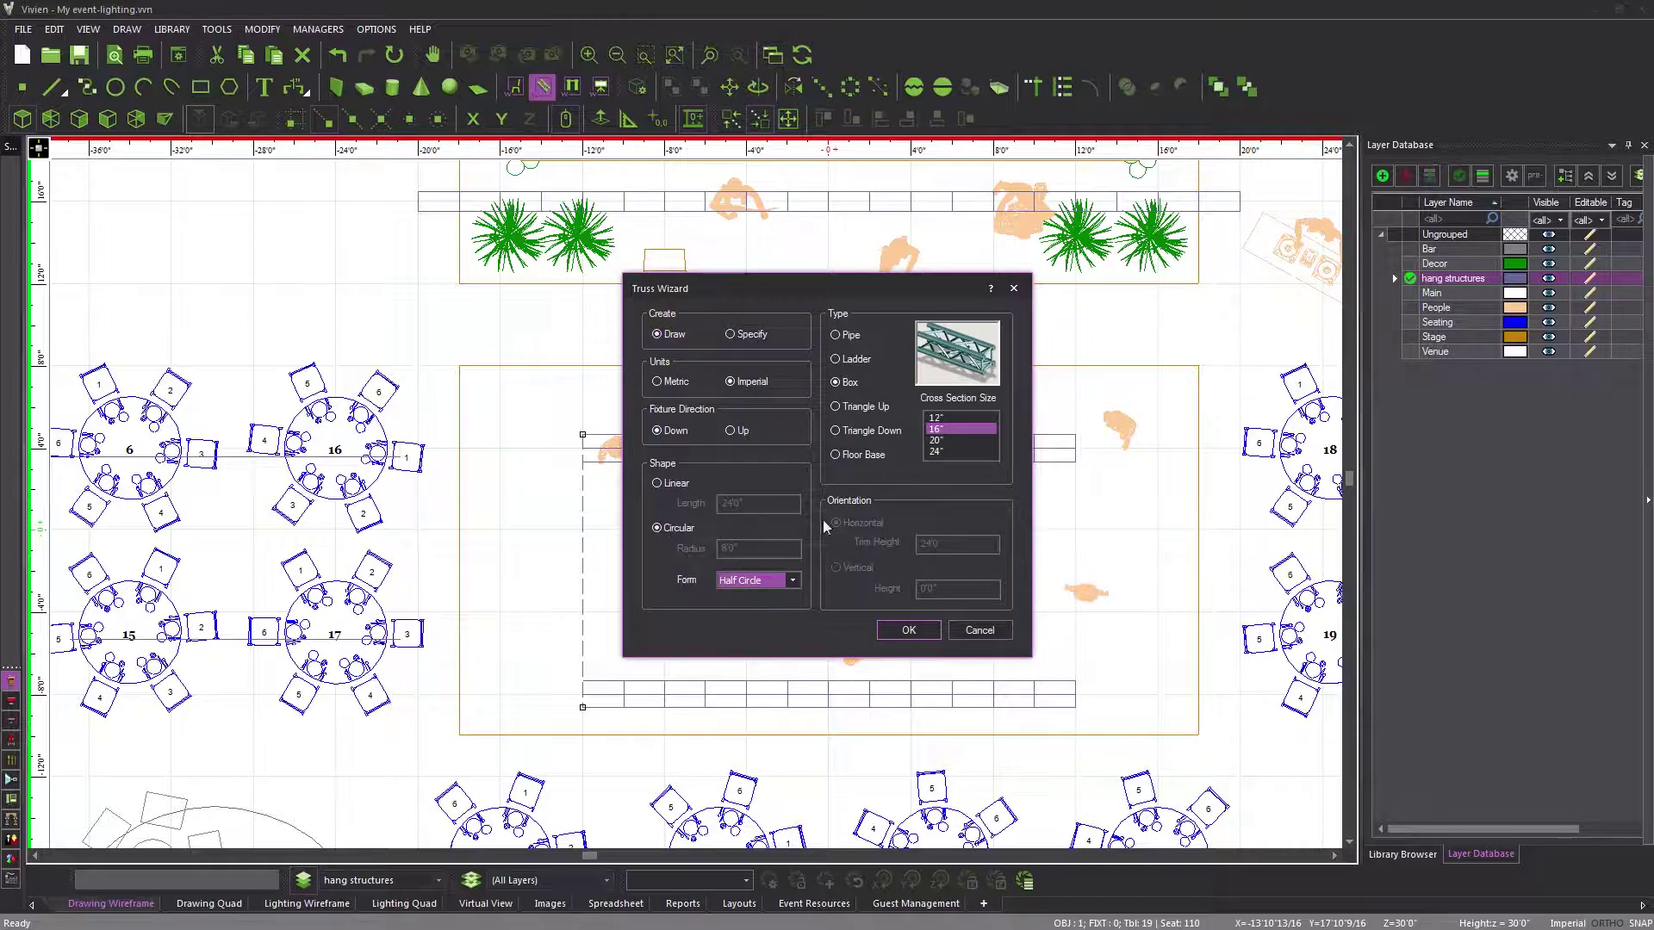
click(835, 406)
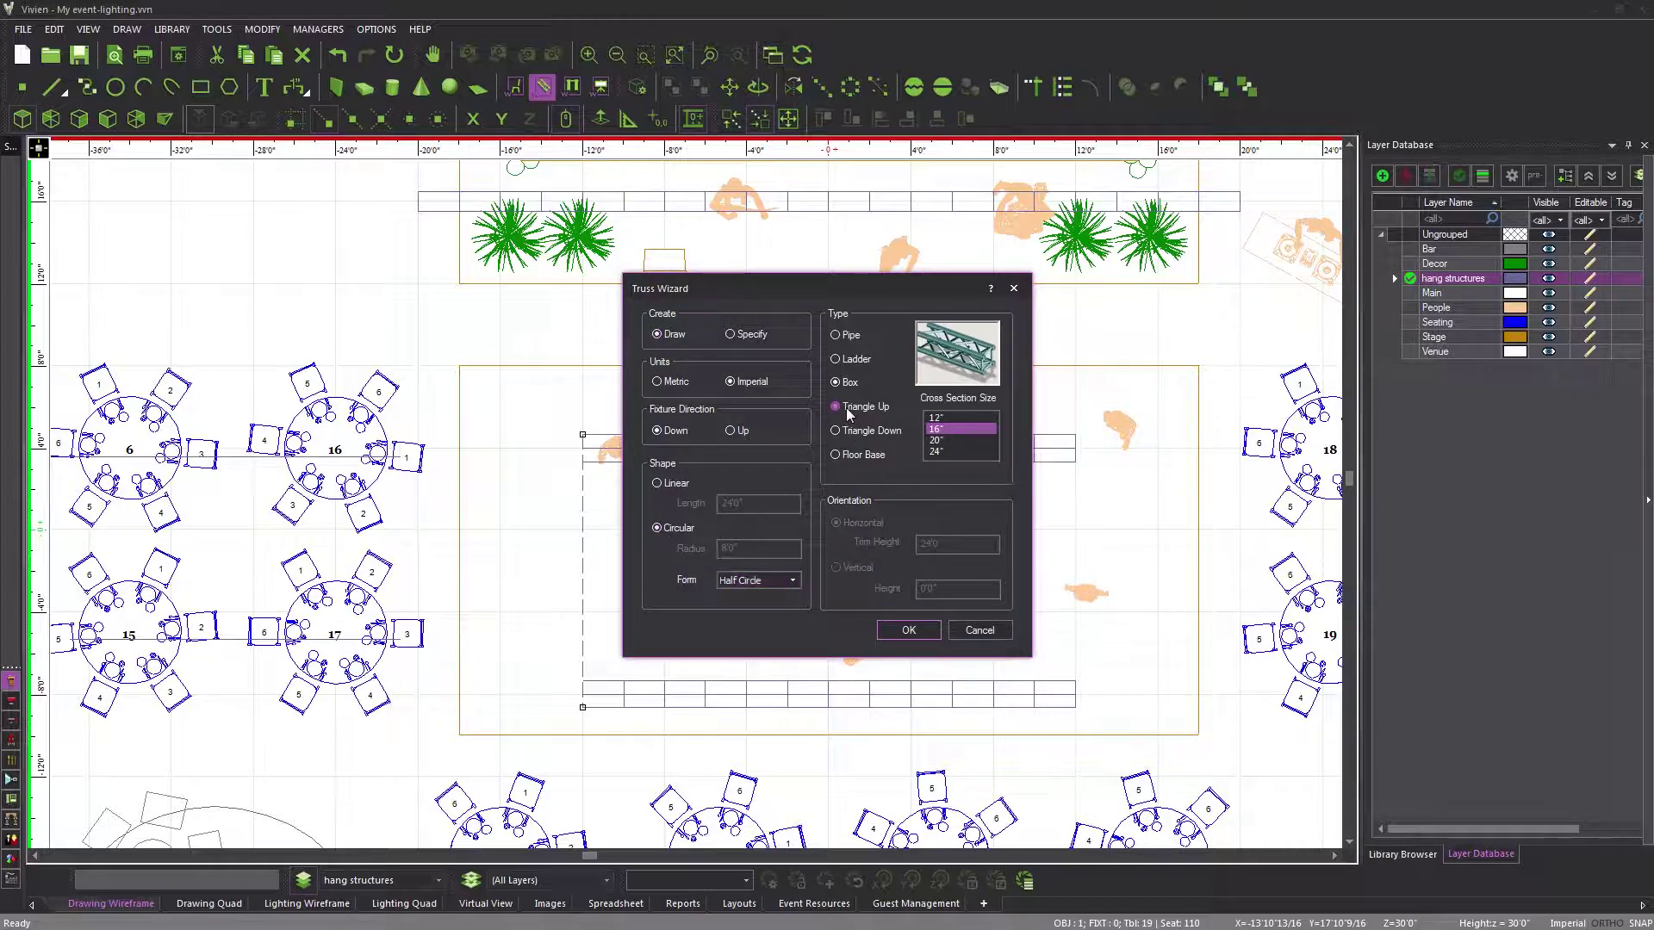
click(947, 429)
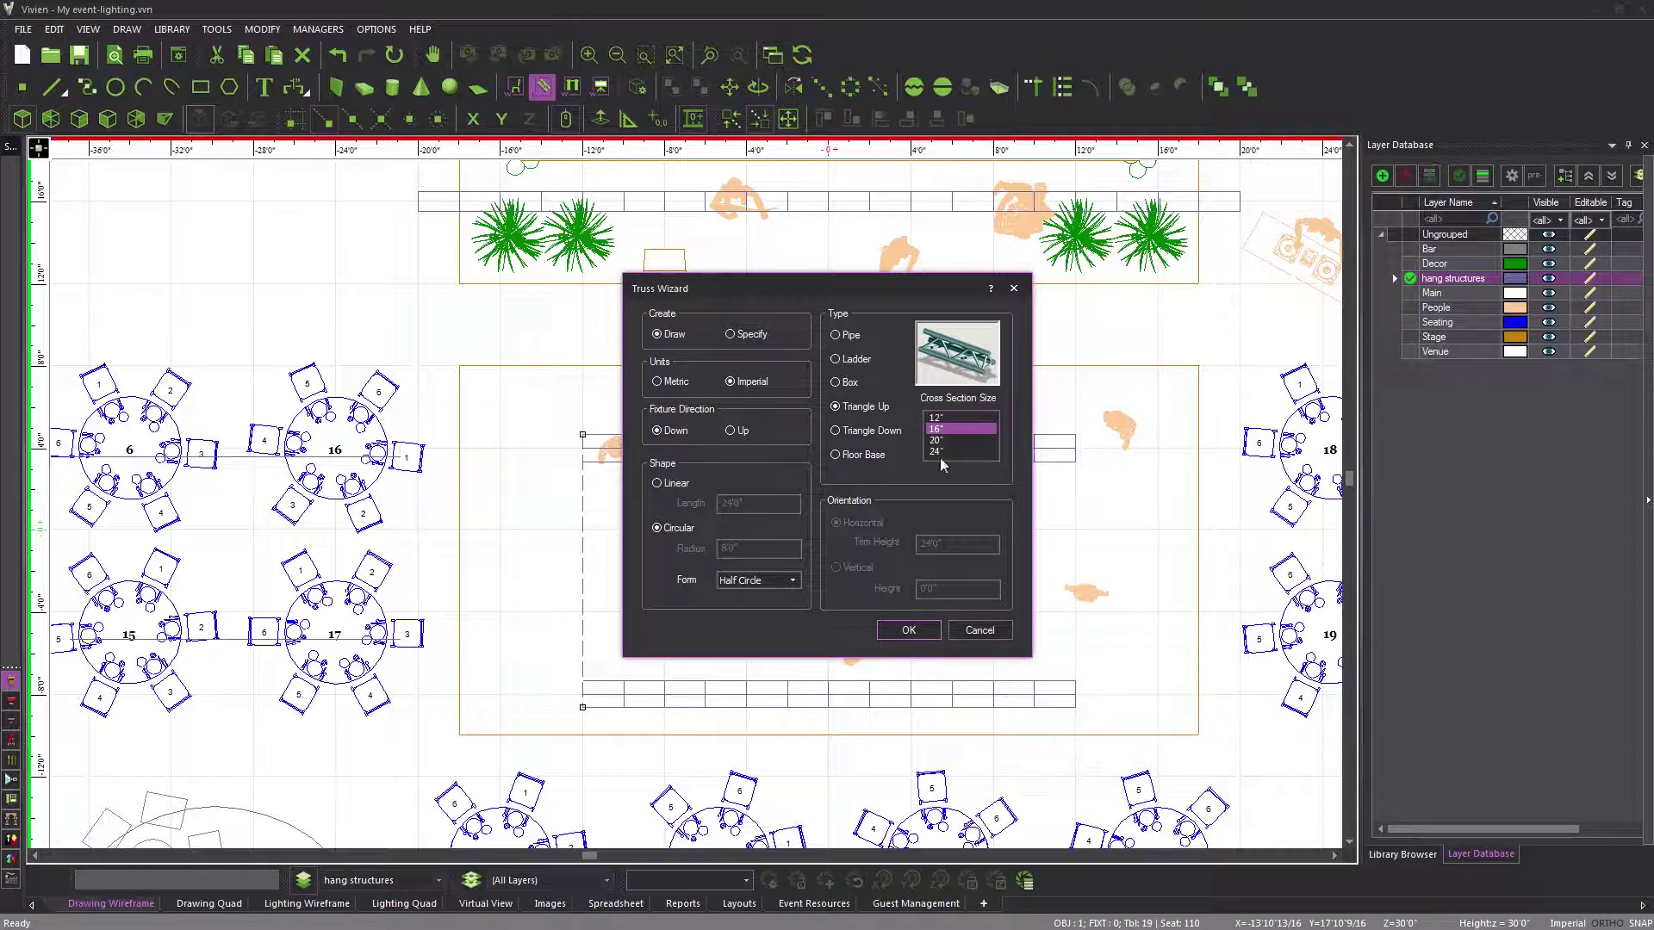
click(902, 631)
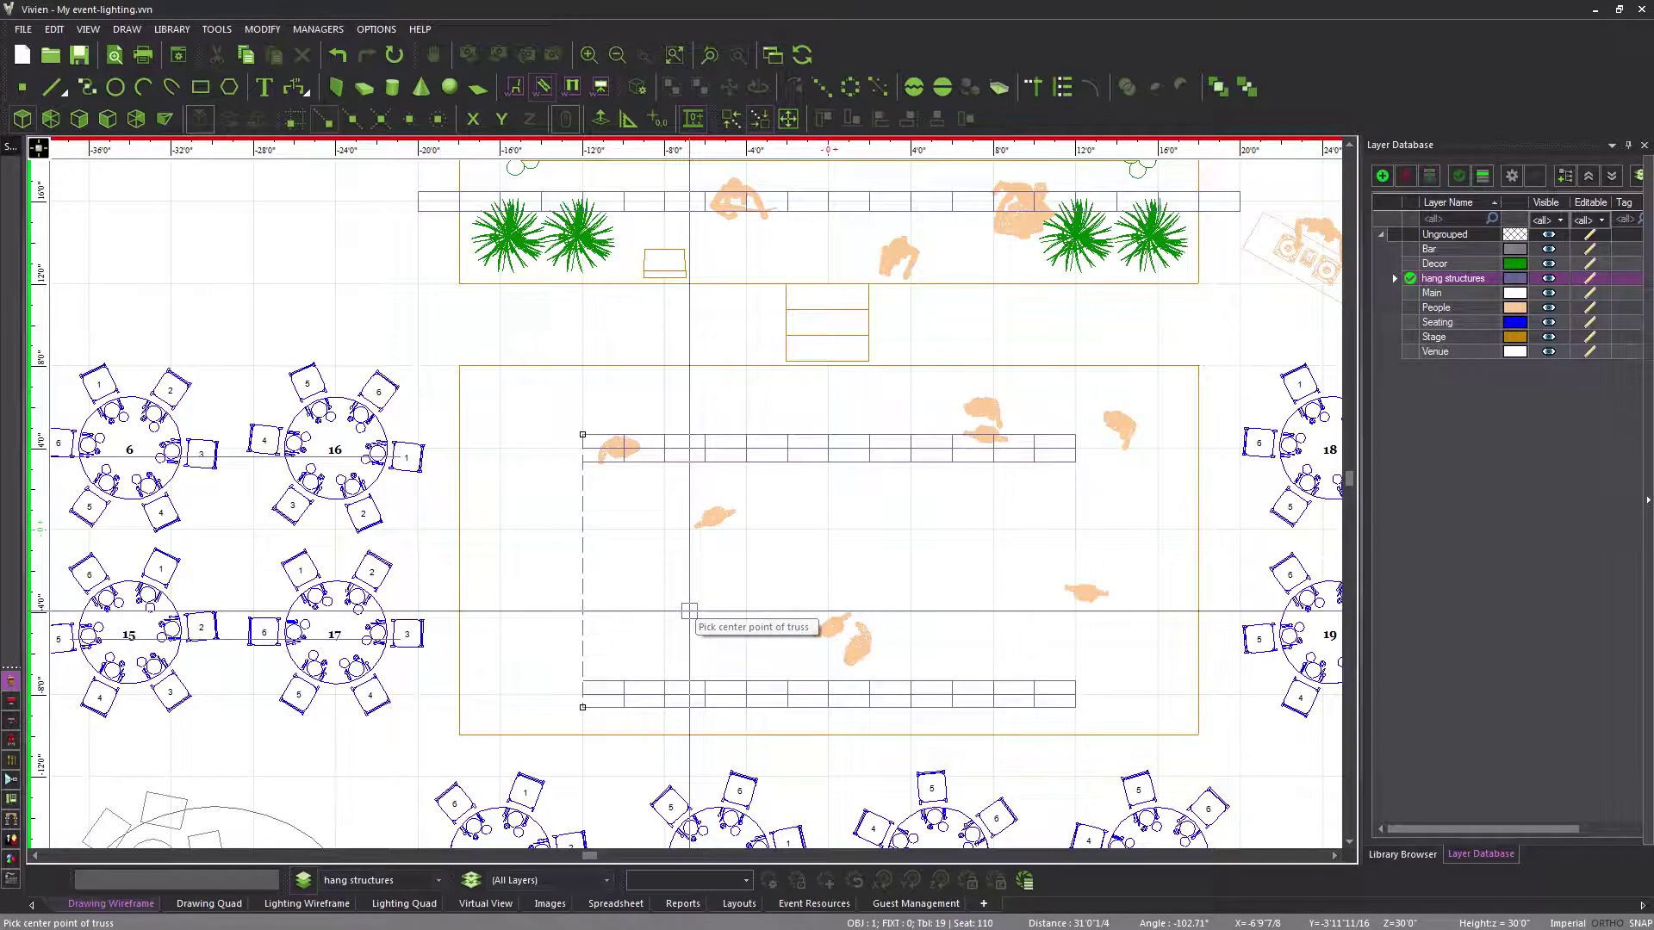
Draw the arc centred at the line's midpoint, radius to the top truss end, then undo the last edit
click(352, 121)
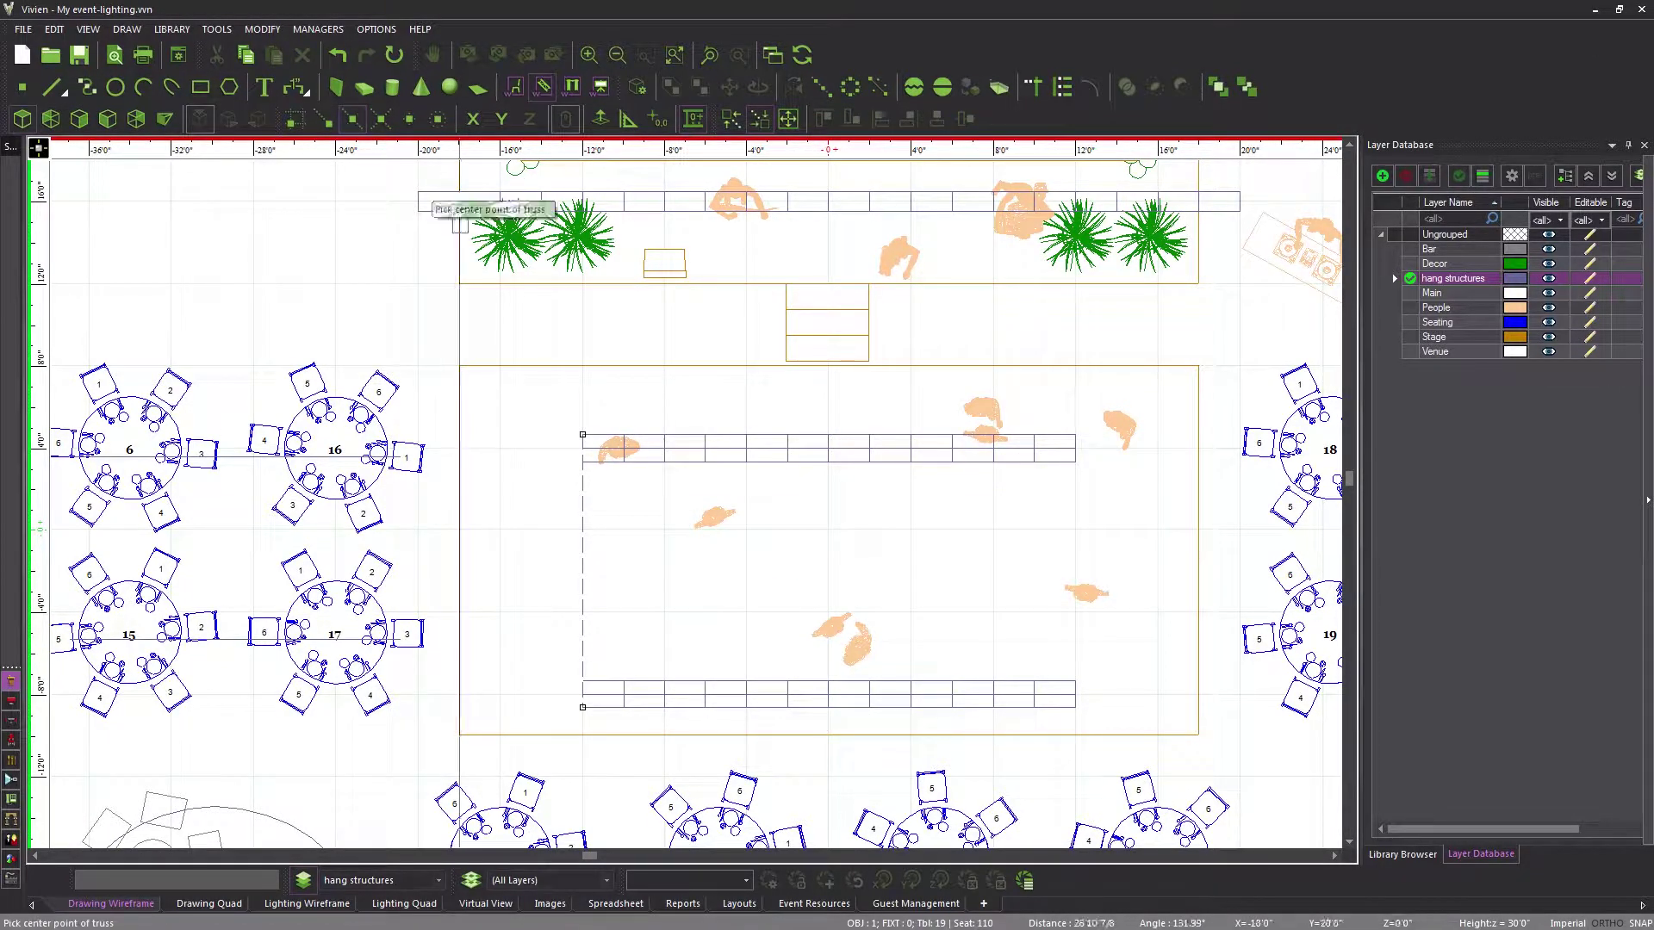
click(580, 568)
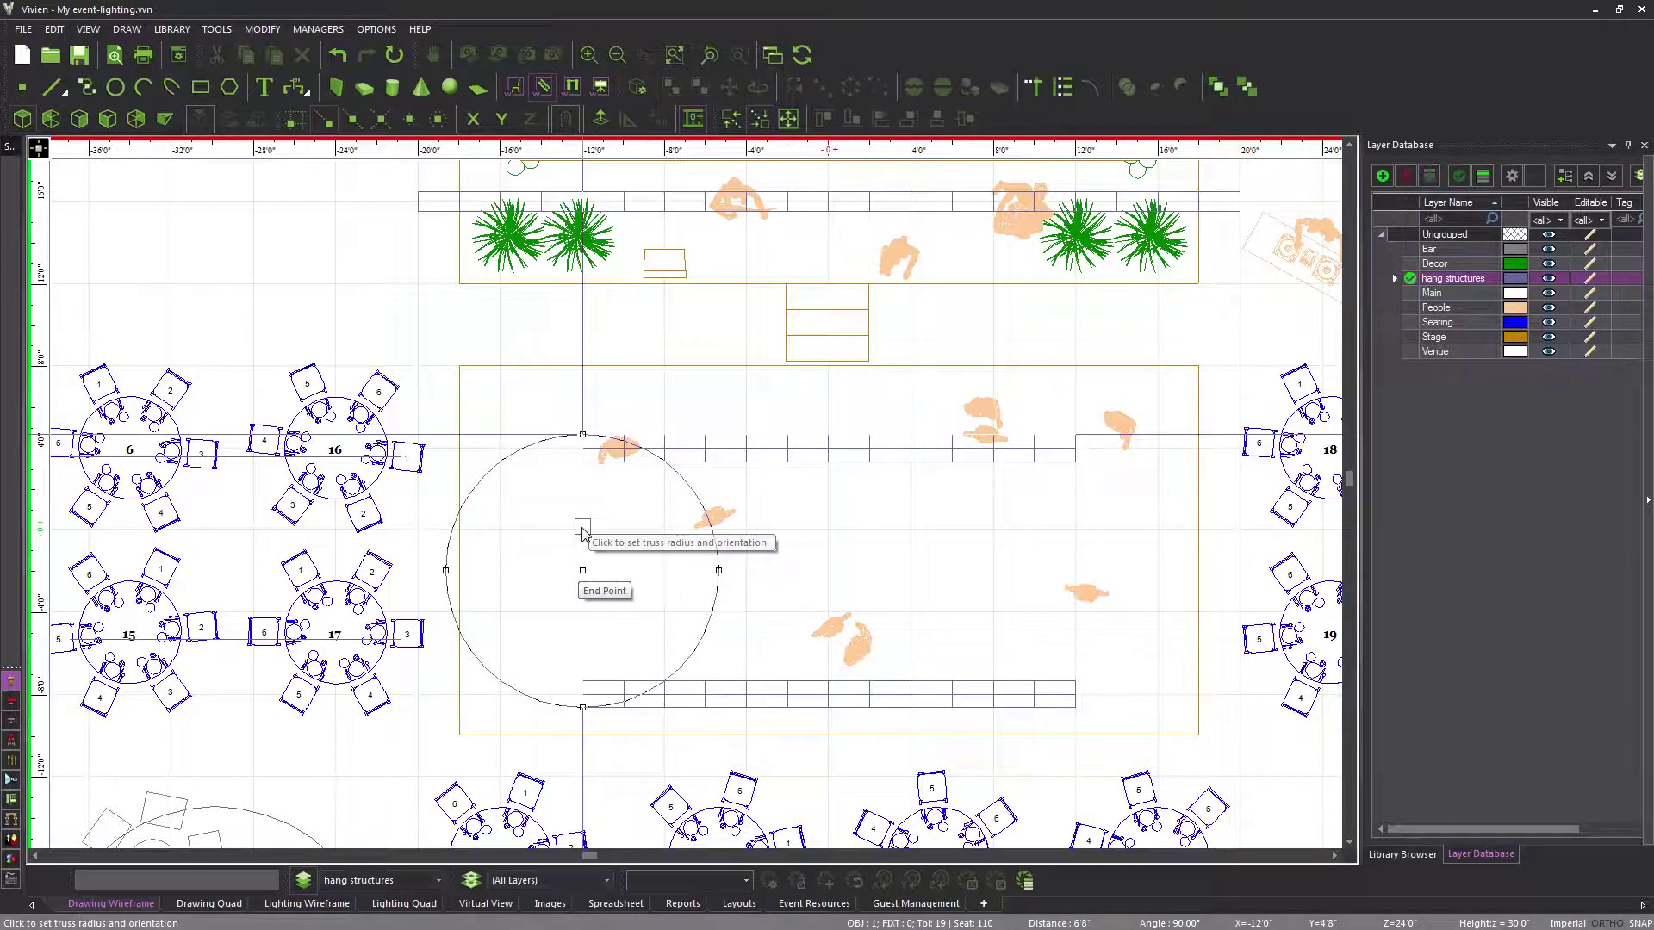
scroll(579, 441, up, 4)
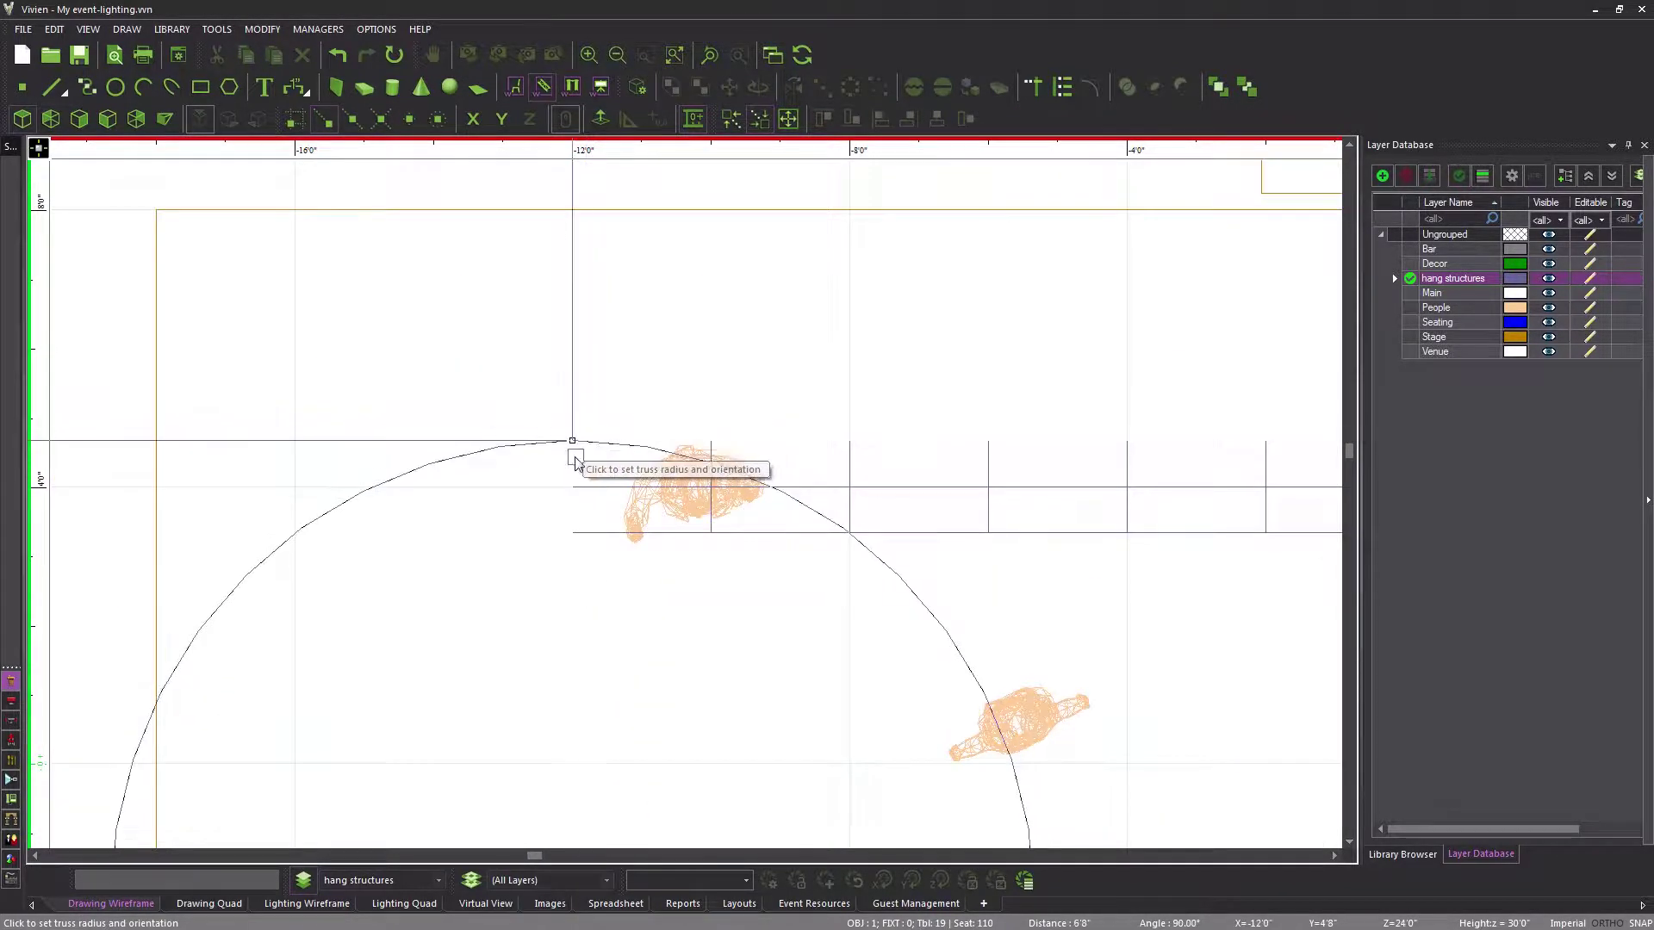
click(573, 453)
scroll(573, 449, down, 5)
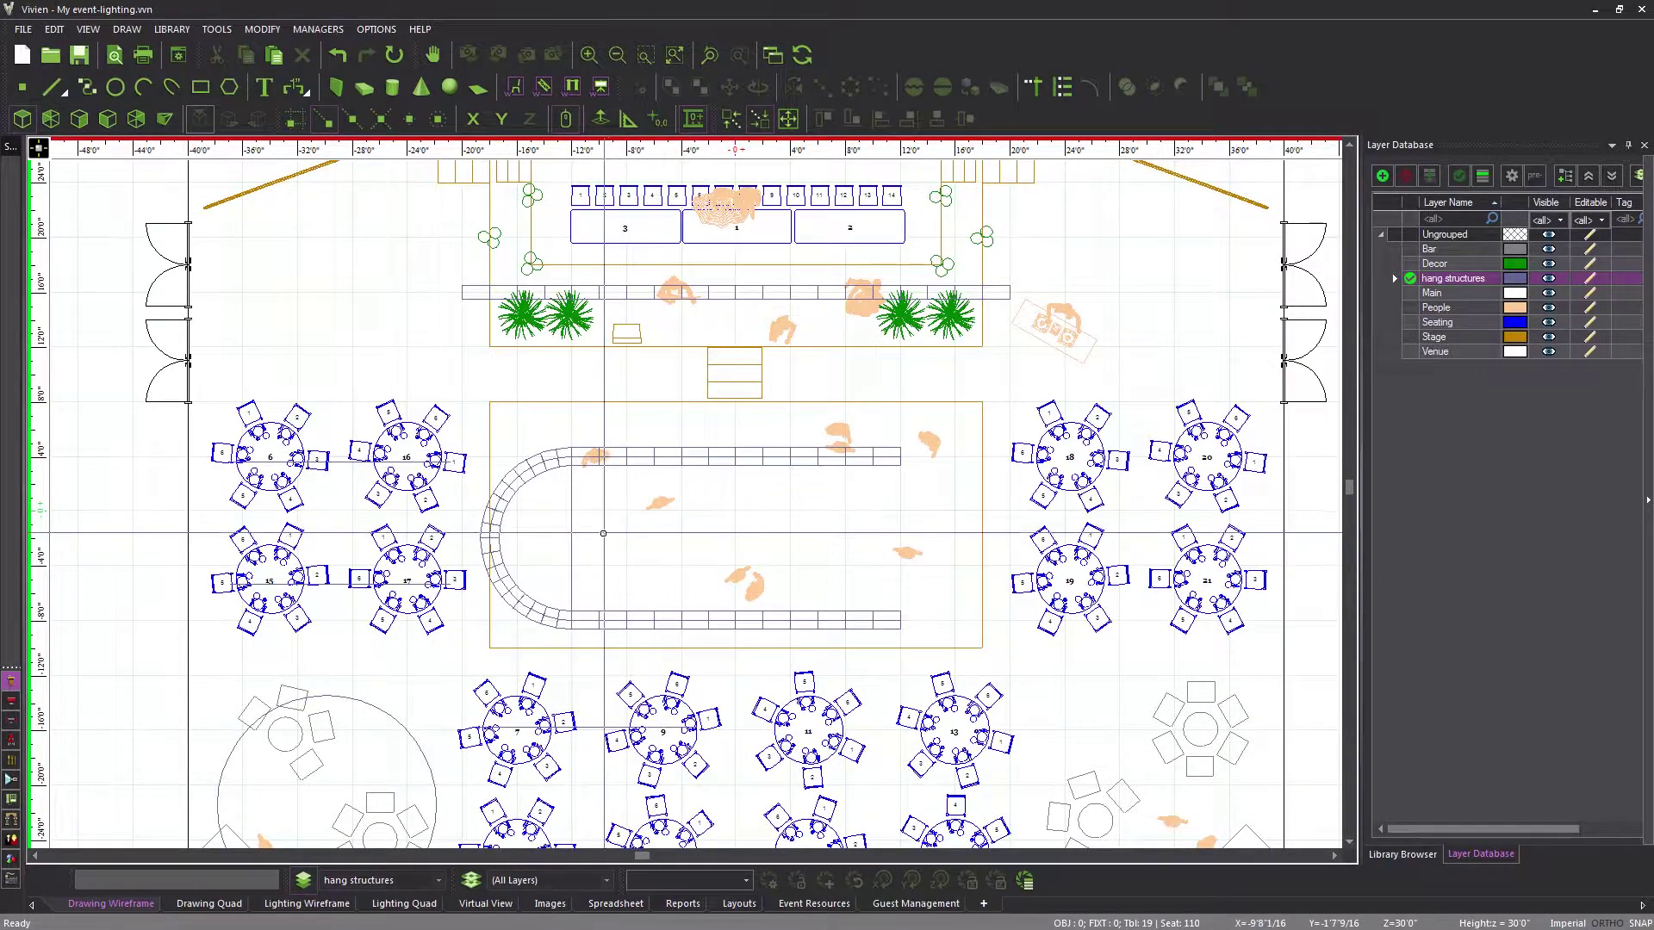
scroll(603, 533, up, 2)
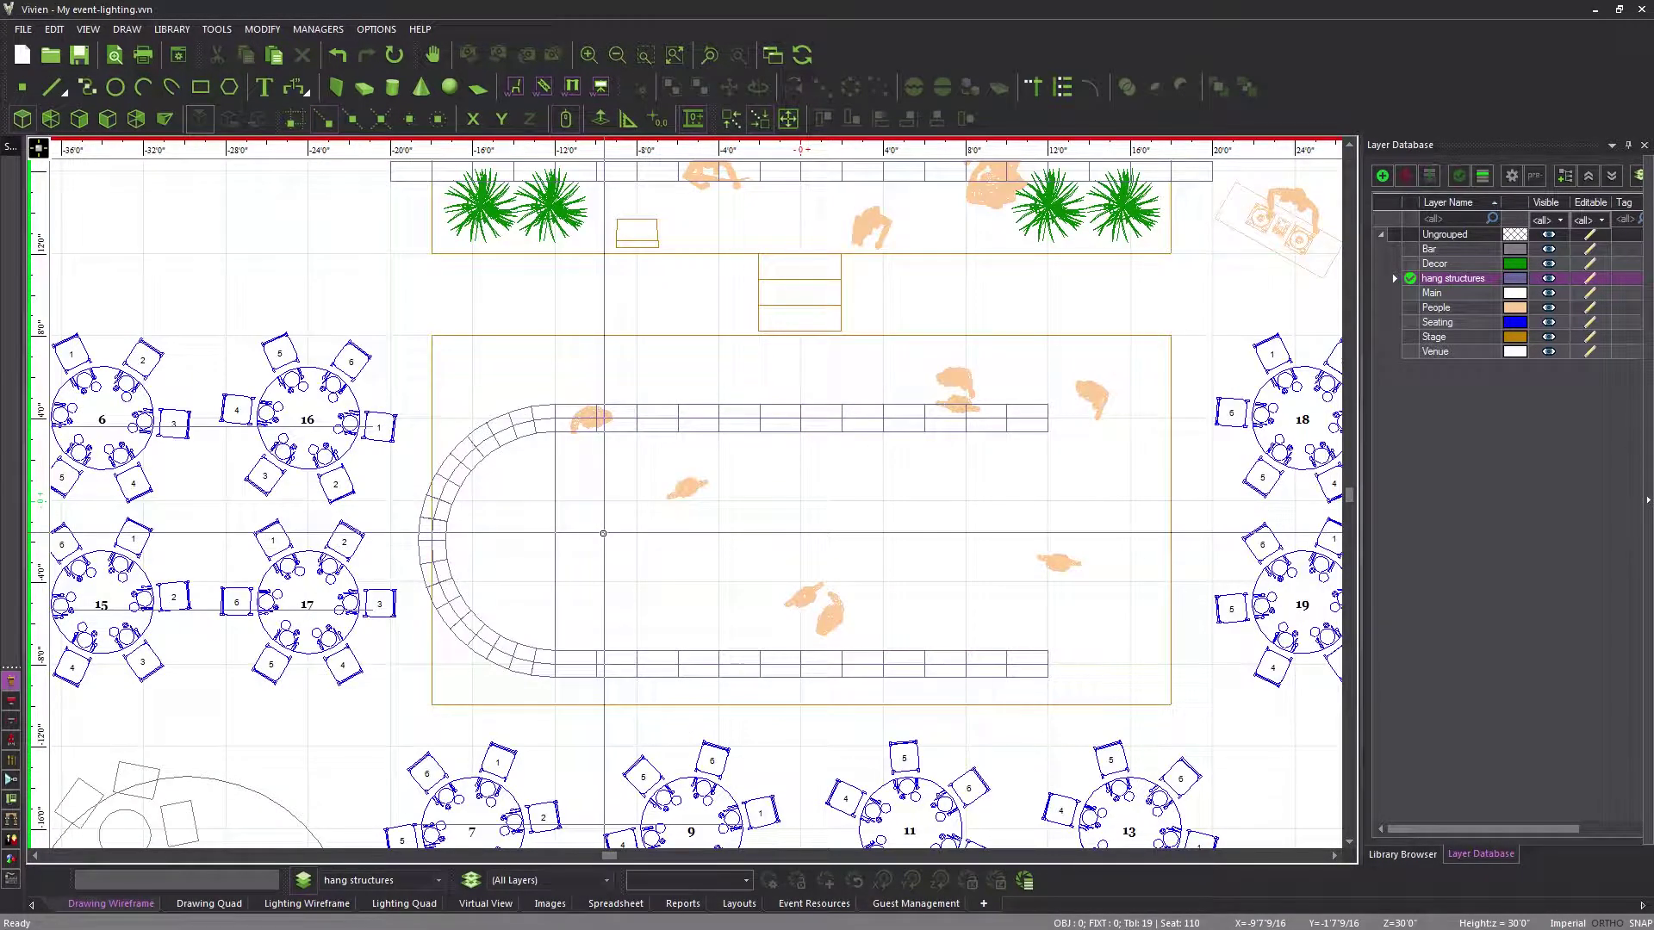
key(ctrl+z)
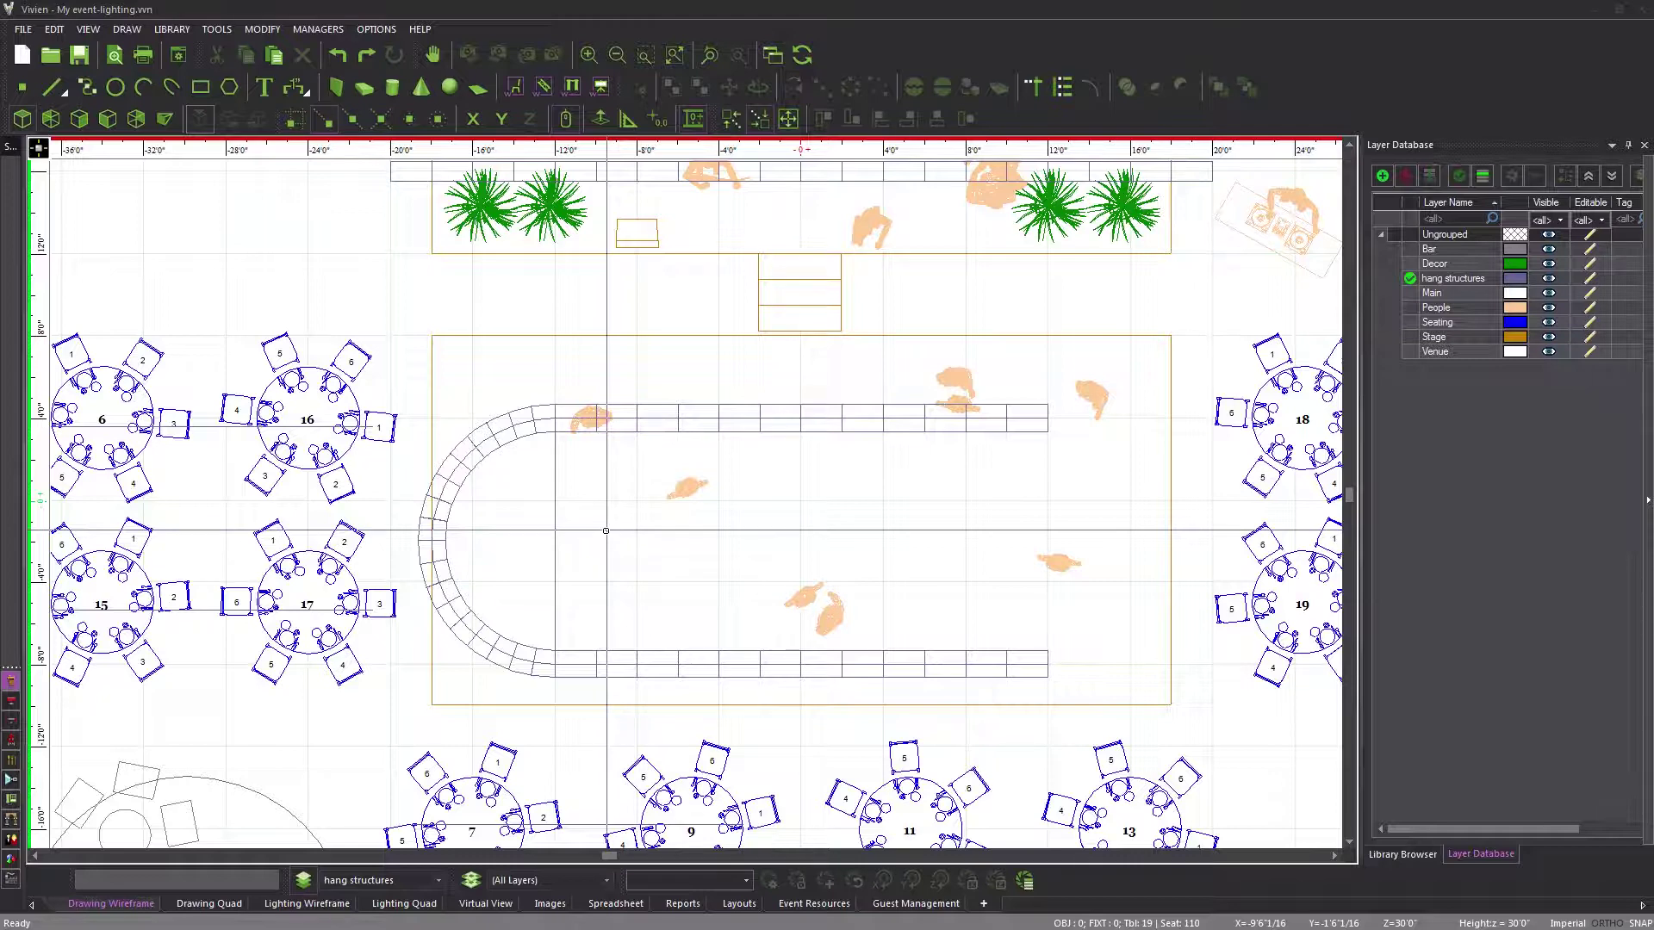
Mirror the left curved truss across a midpoint-snapped axis to close the right end
click(487, 443)
right_click(608, 530)
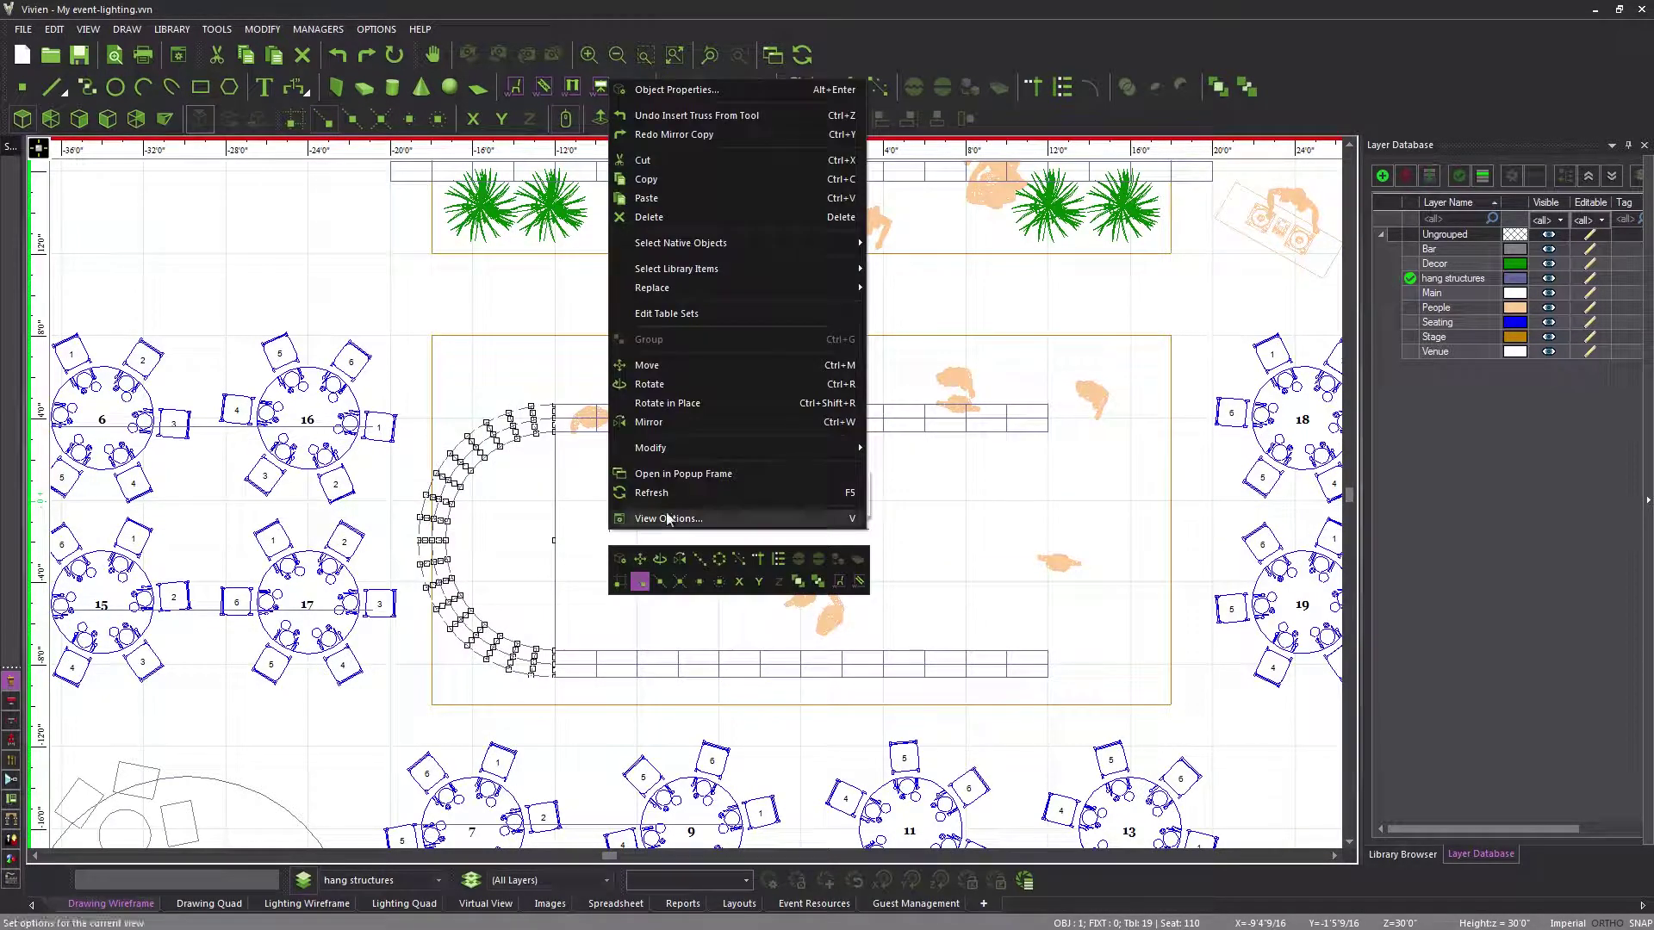
click(646, 424)
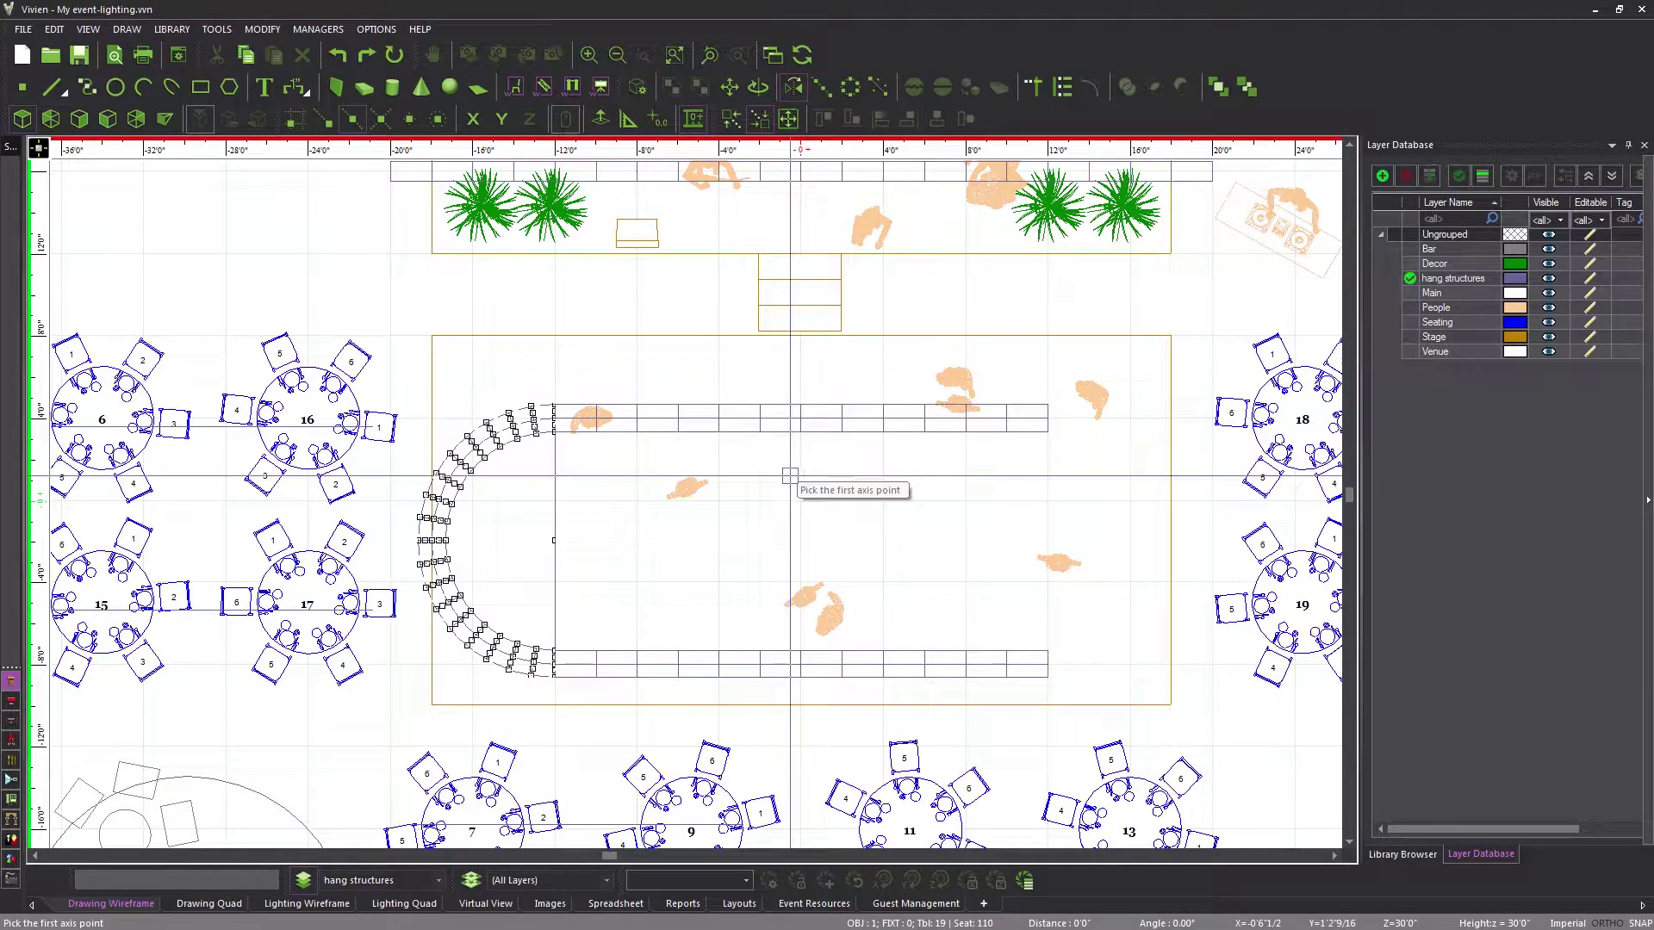
click(800, 419)
click(352, 118)
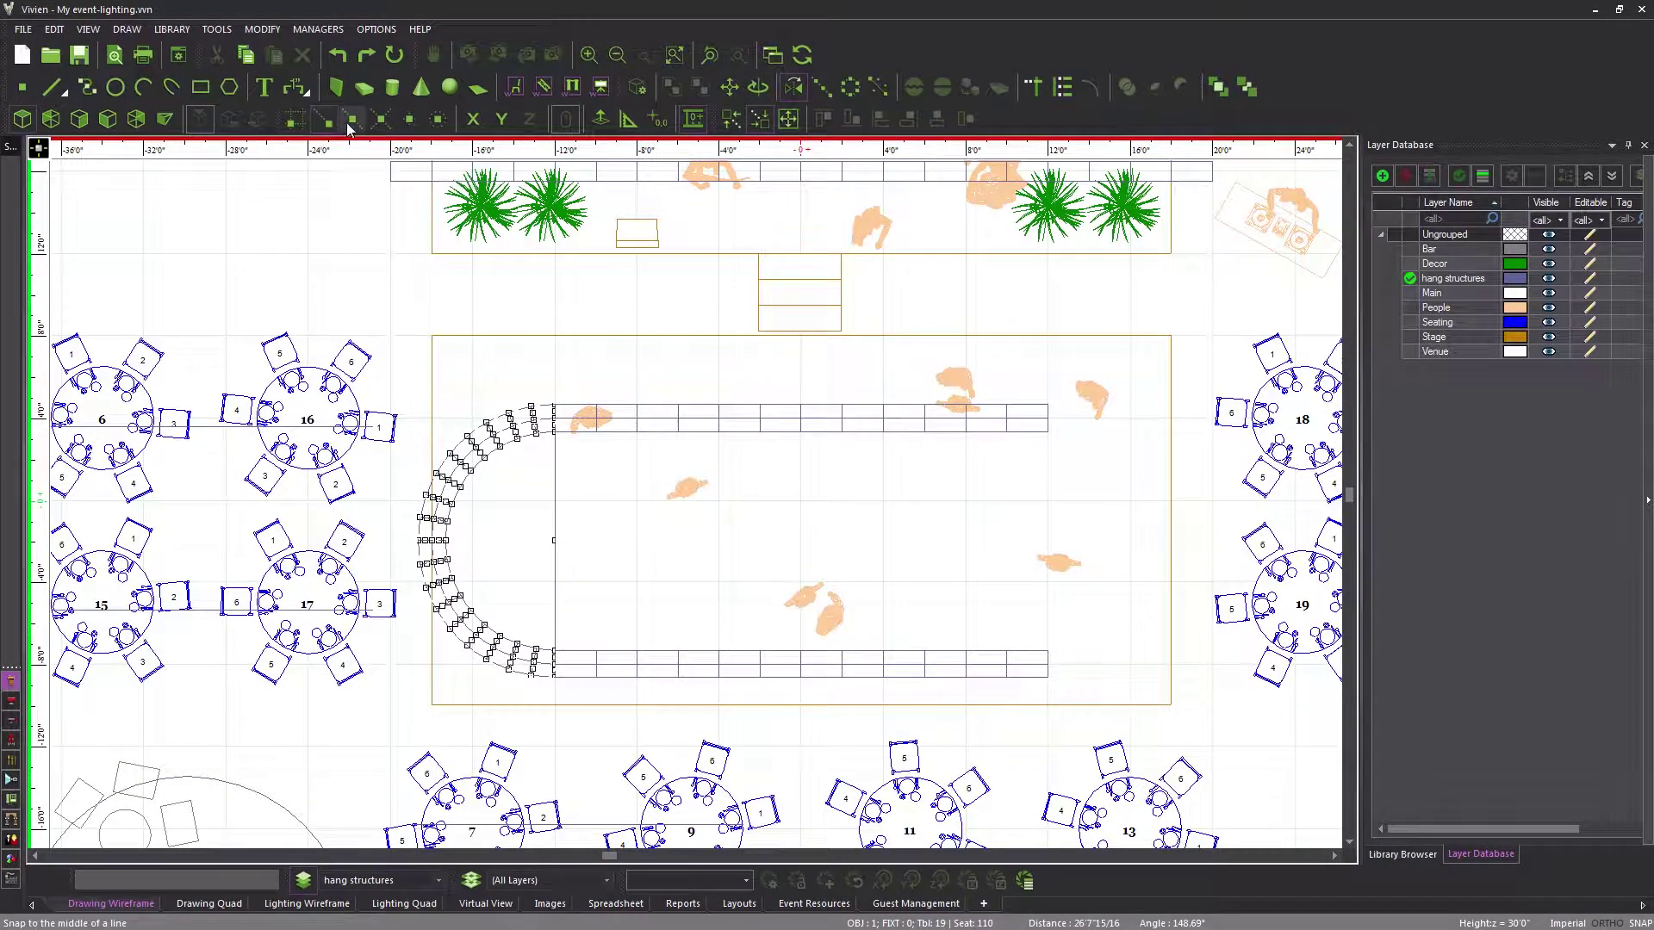
click(804, 647)
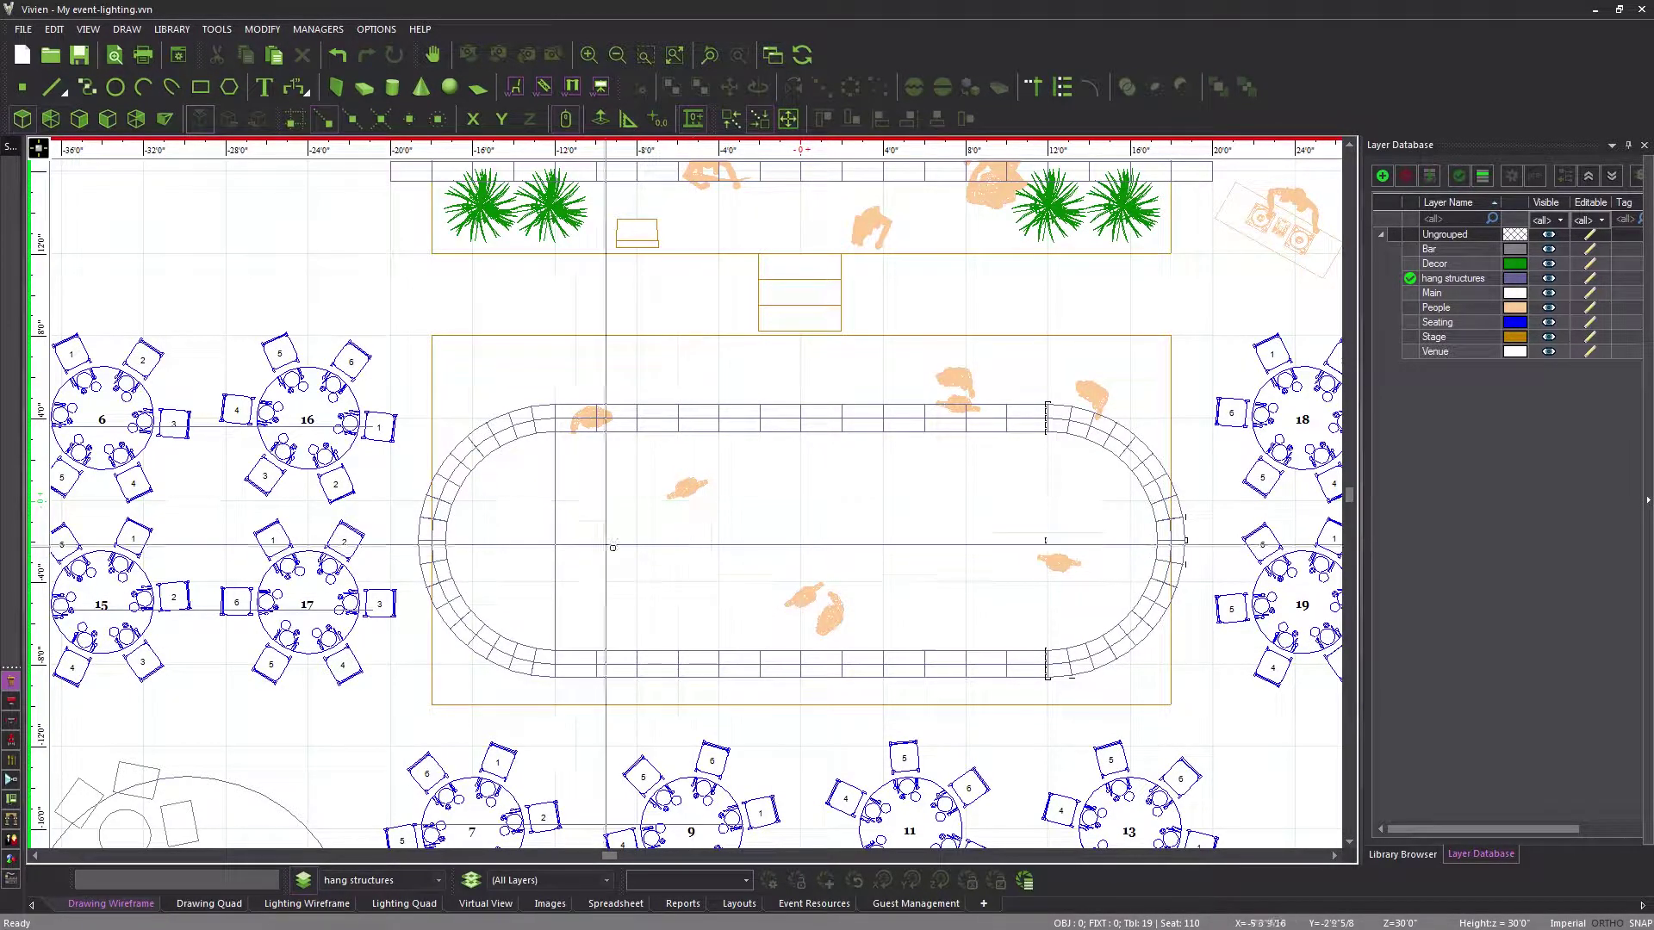
Select both arcs and both straight trusses and group them with Ctrl+G
click(555, 544)
key(Escape)
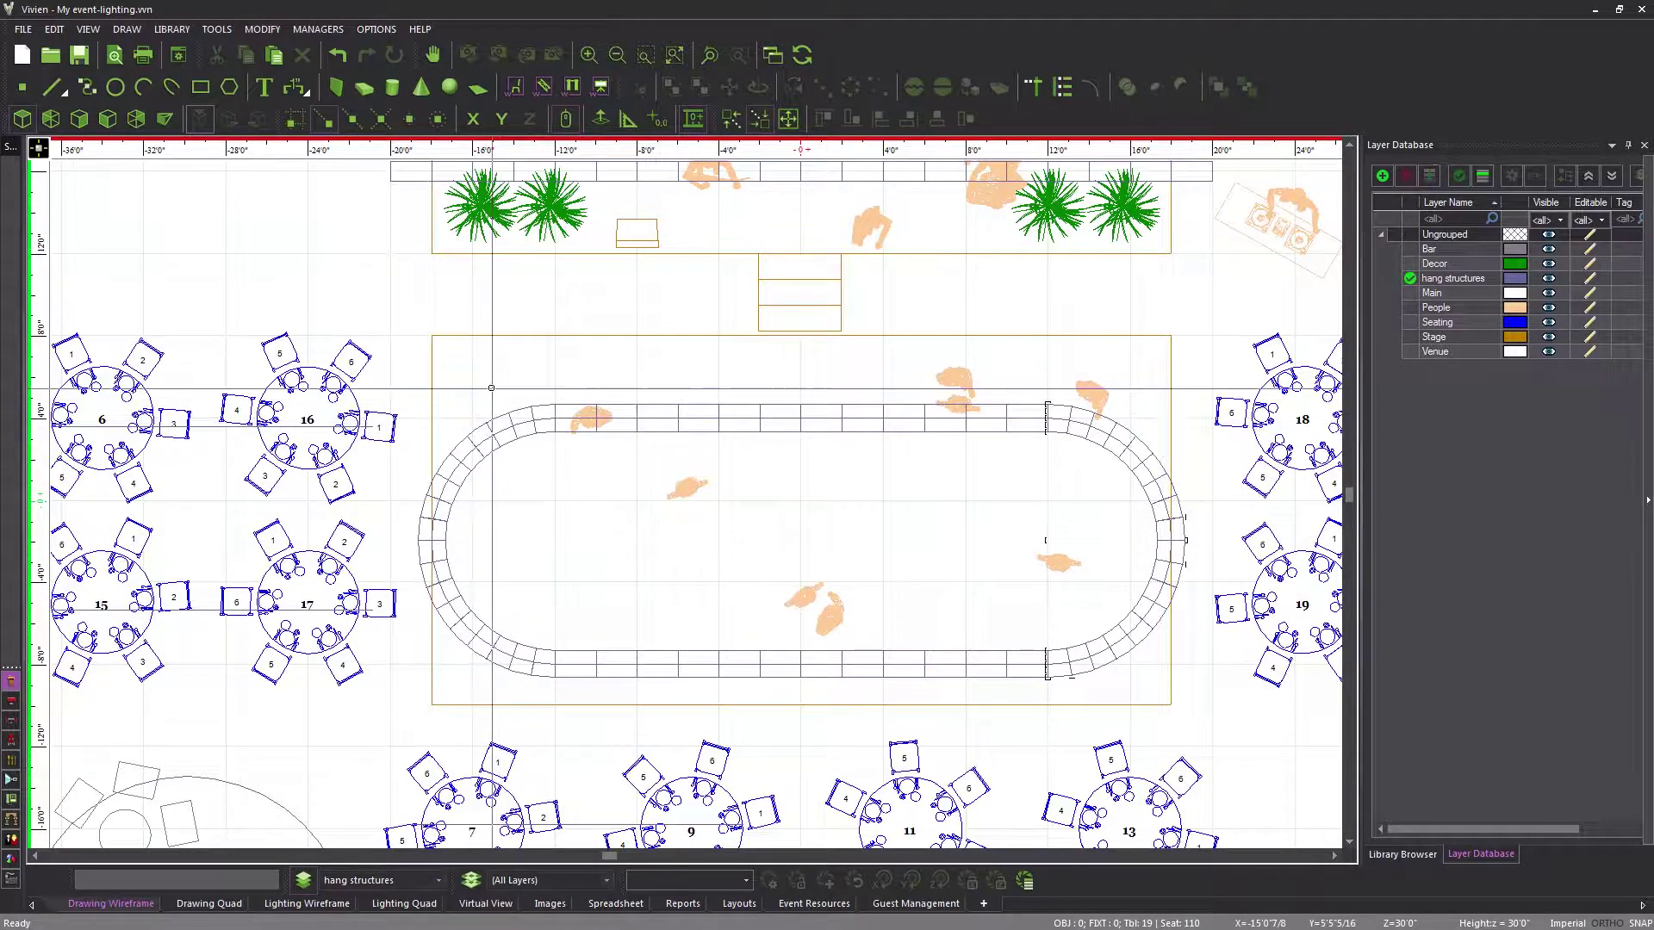
click(487, 421)
shift+click(757, 418)
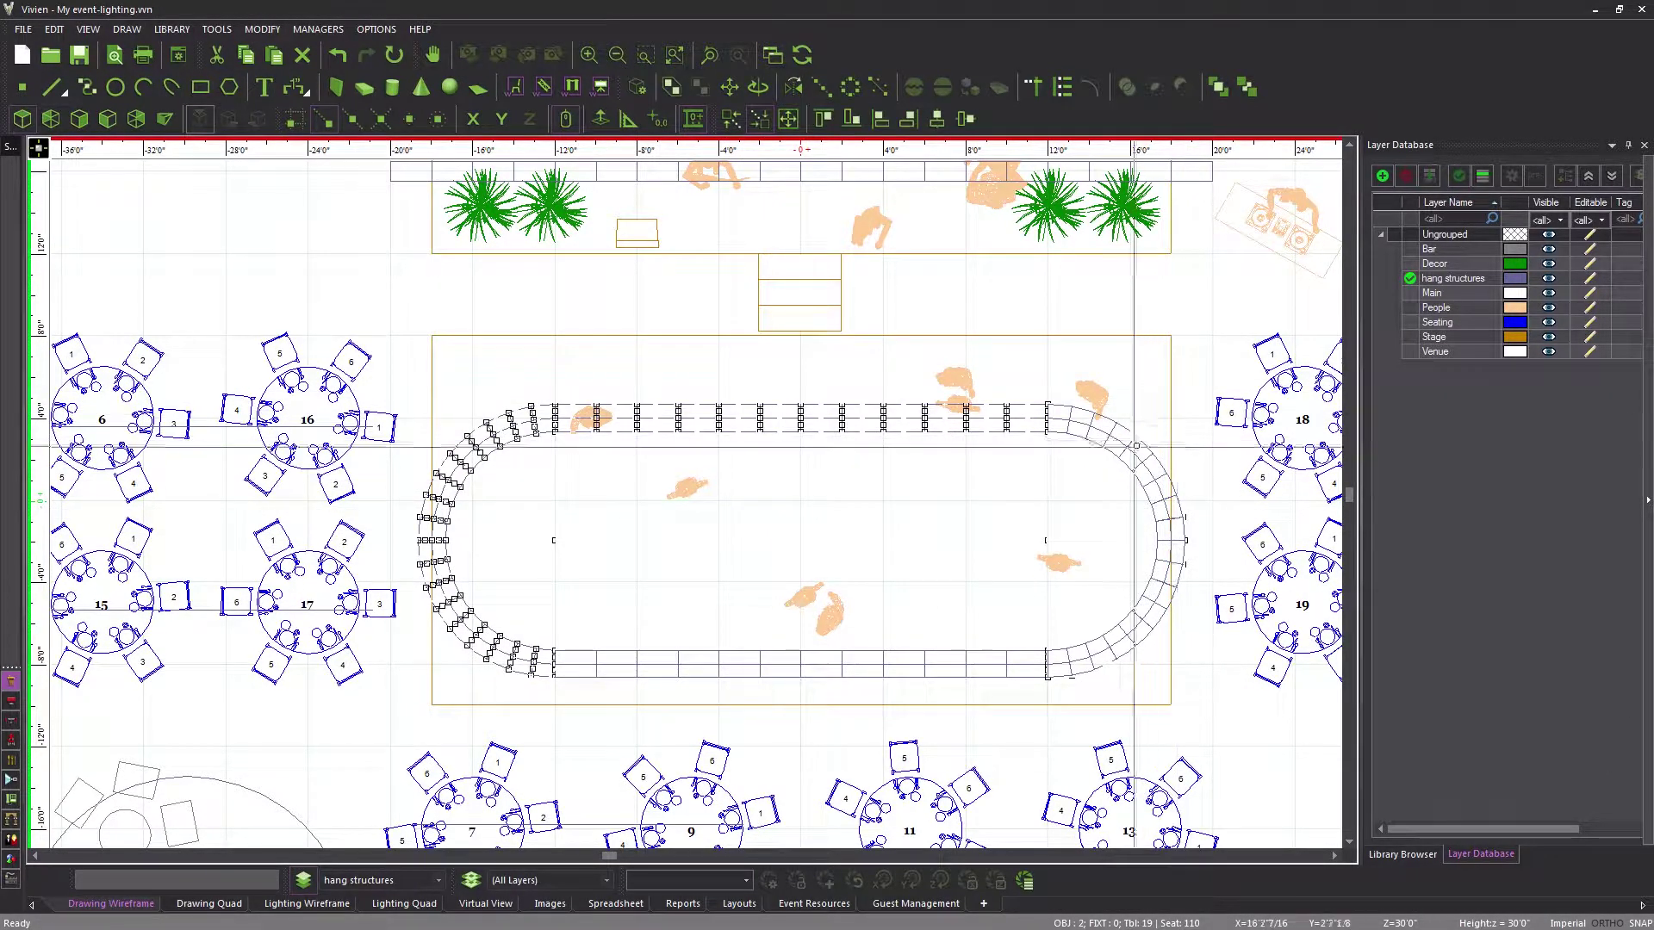
shift+click(1136, 446)
shift+click(935, 652)
key(ctrl+g)
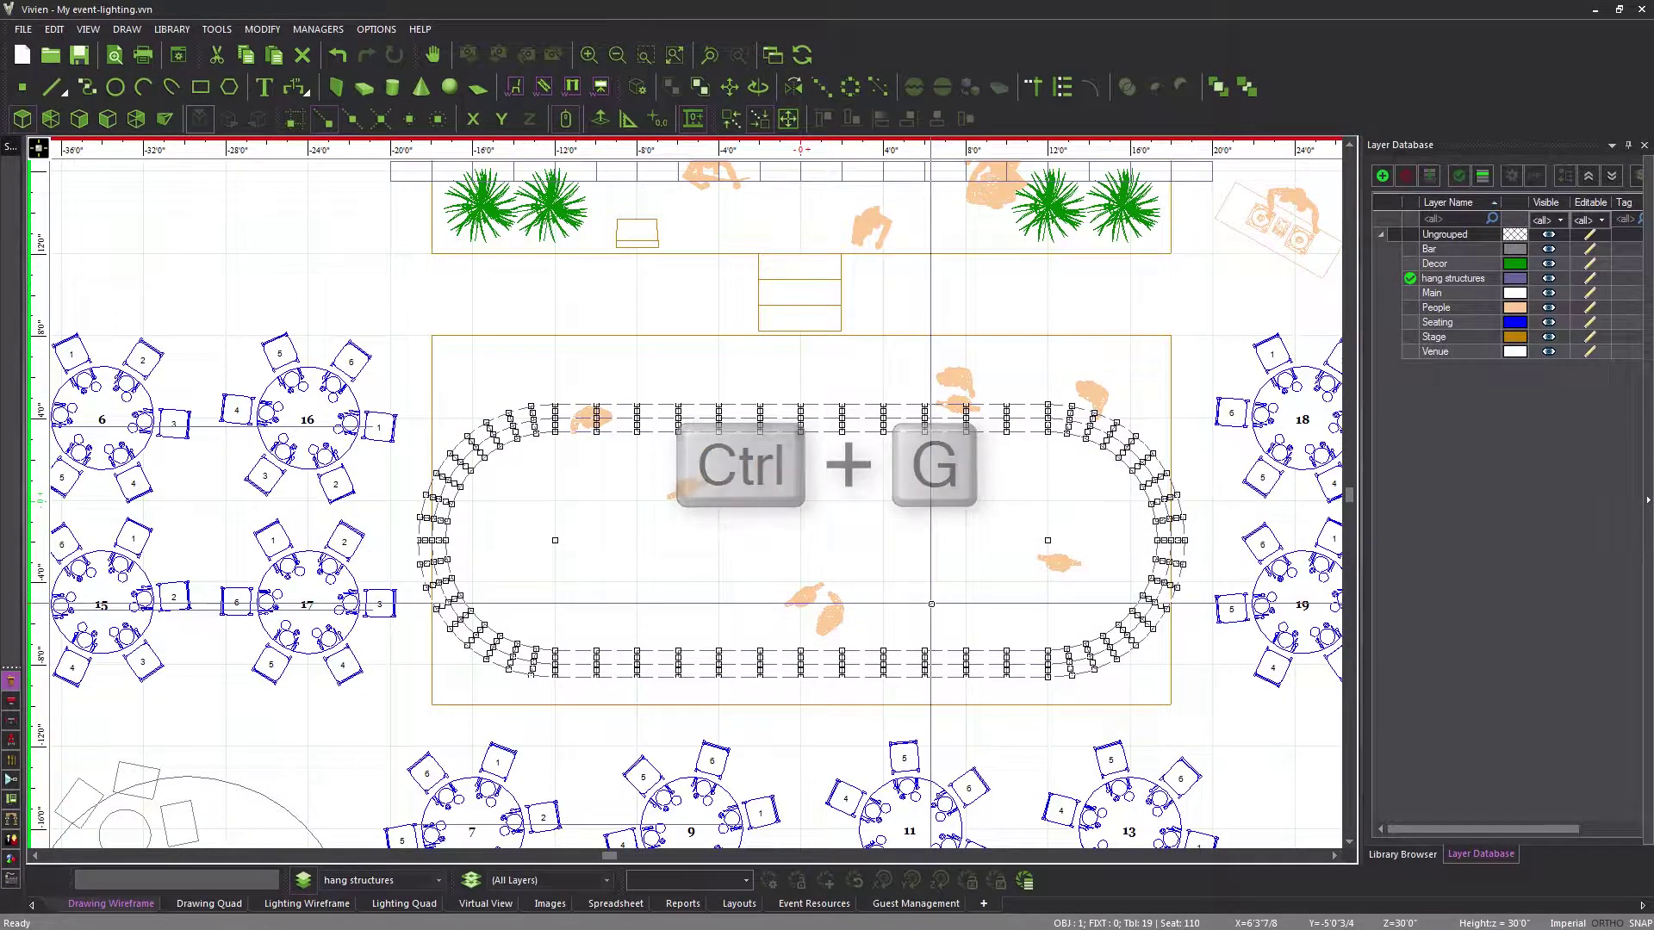
key(Escape)
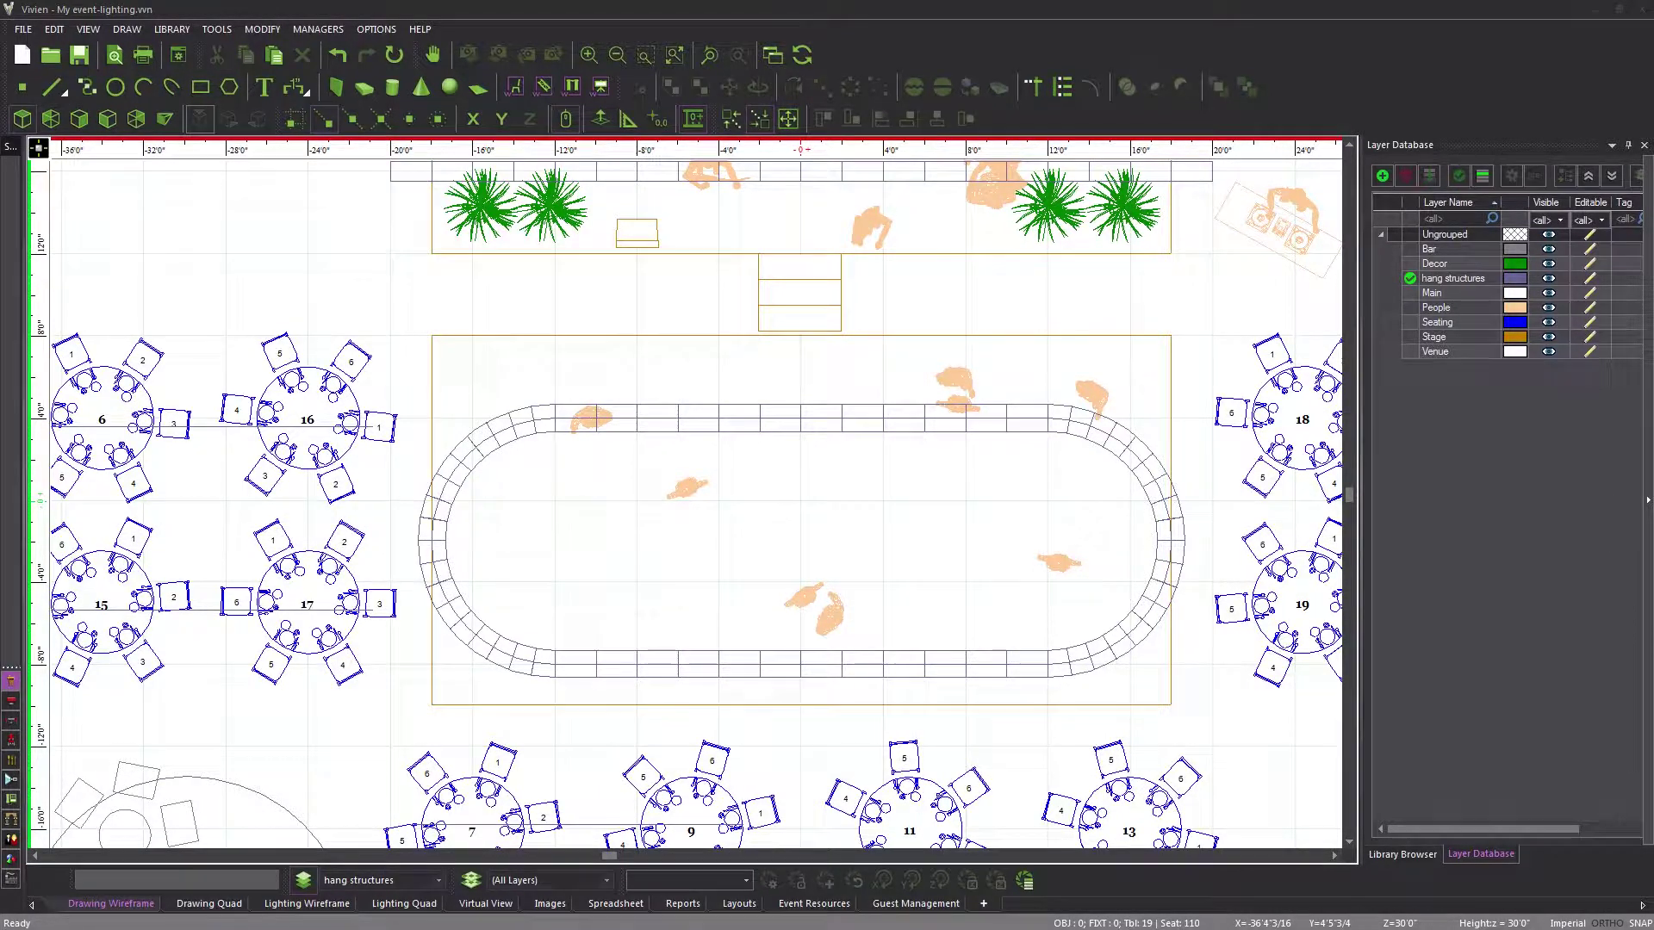
Place a vertical 12" box truss, 12' long, just left of the stage
click(542, 87)
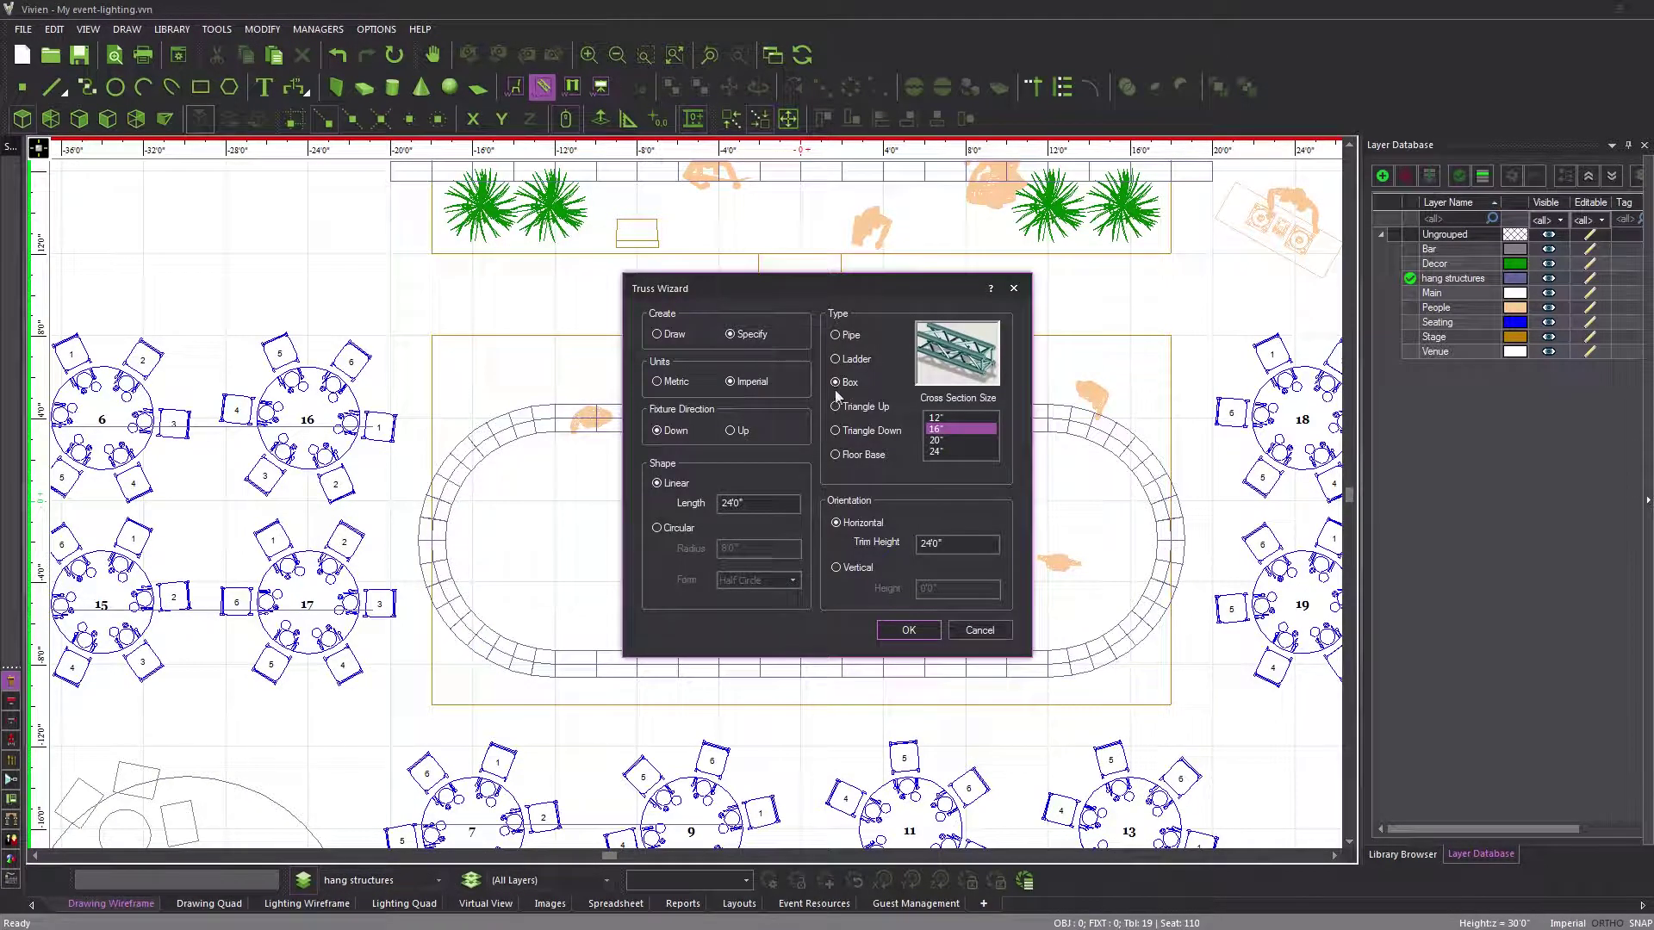
click(947, 418)
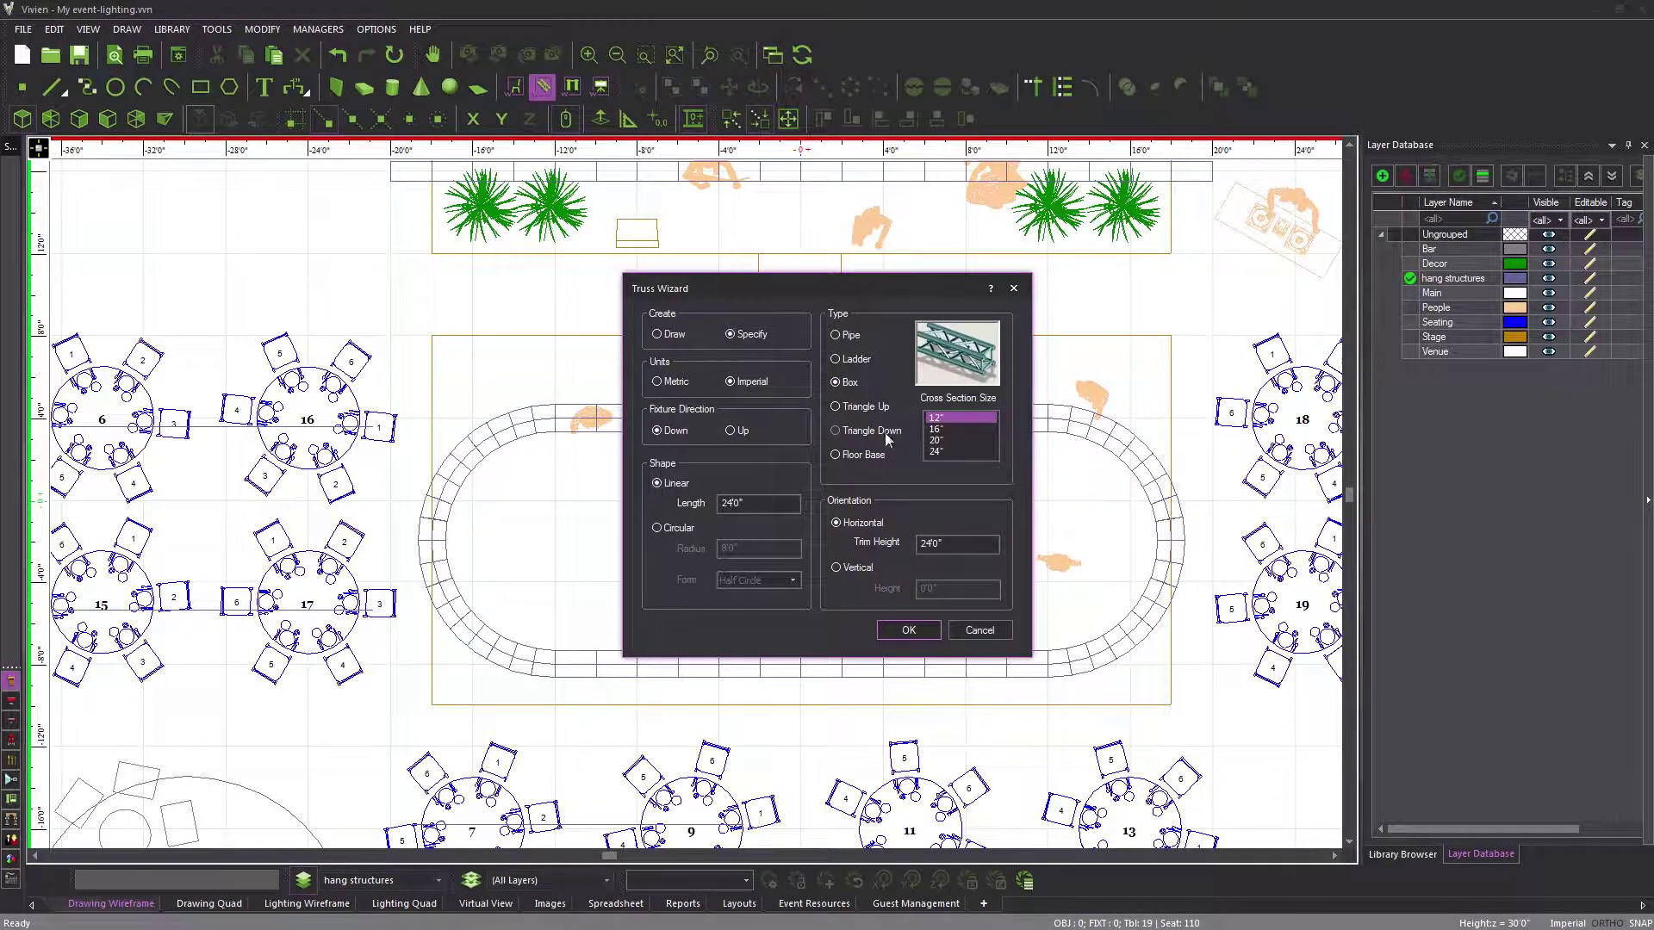
click(657, 487)
text(12)
click(849, 570)
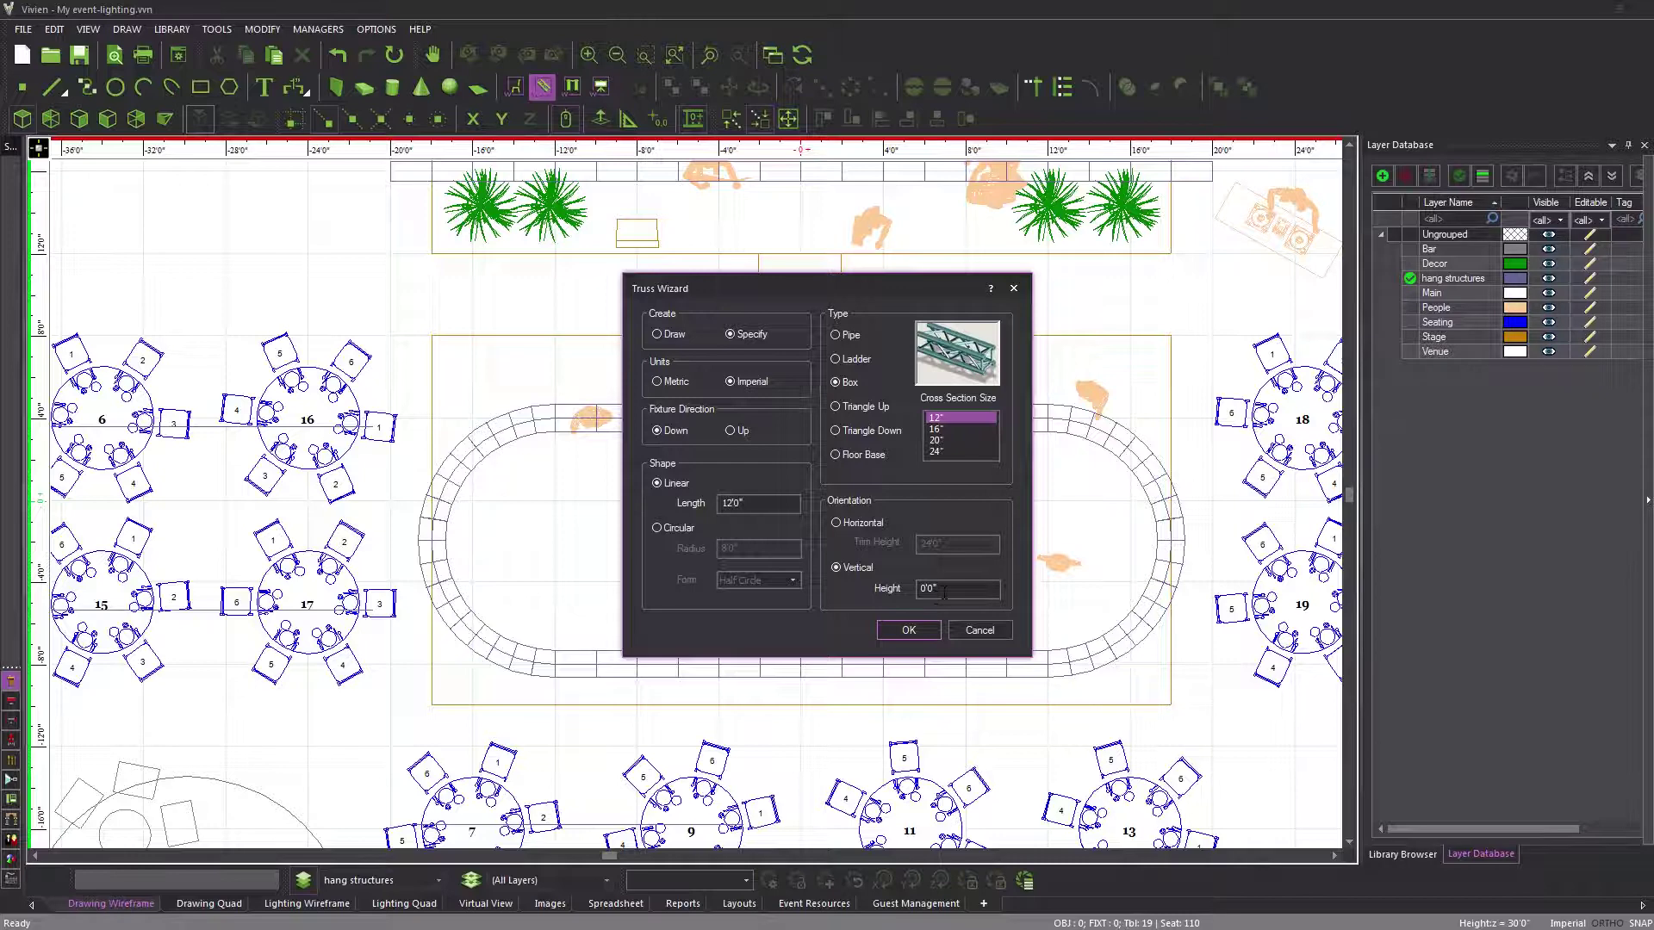
click(904, 629)
middle_drag(436, 333, 571, 609)
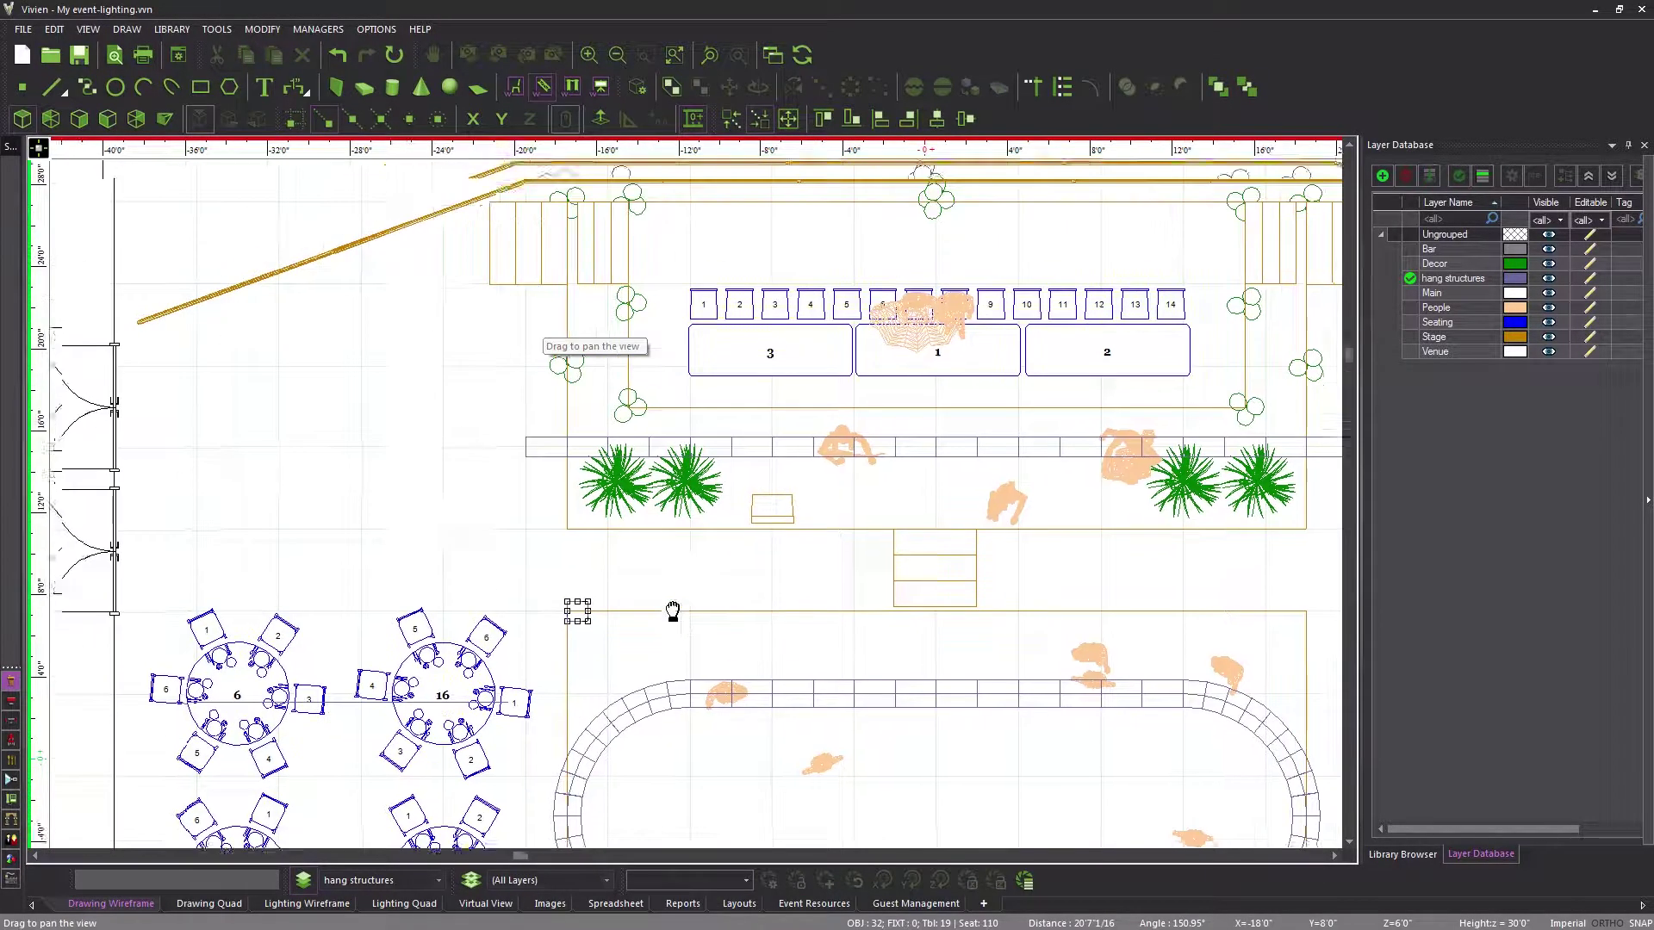
click(523, 327)
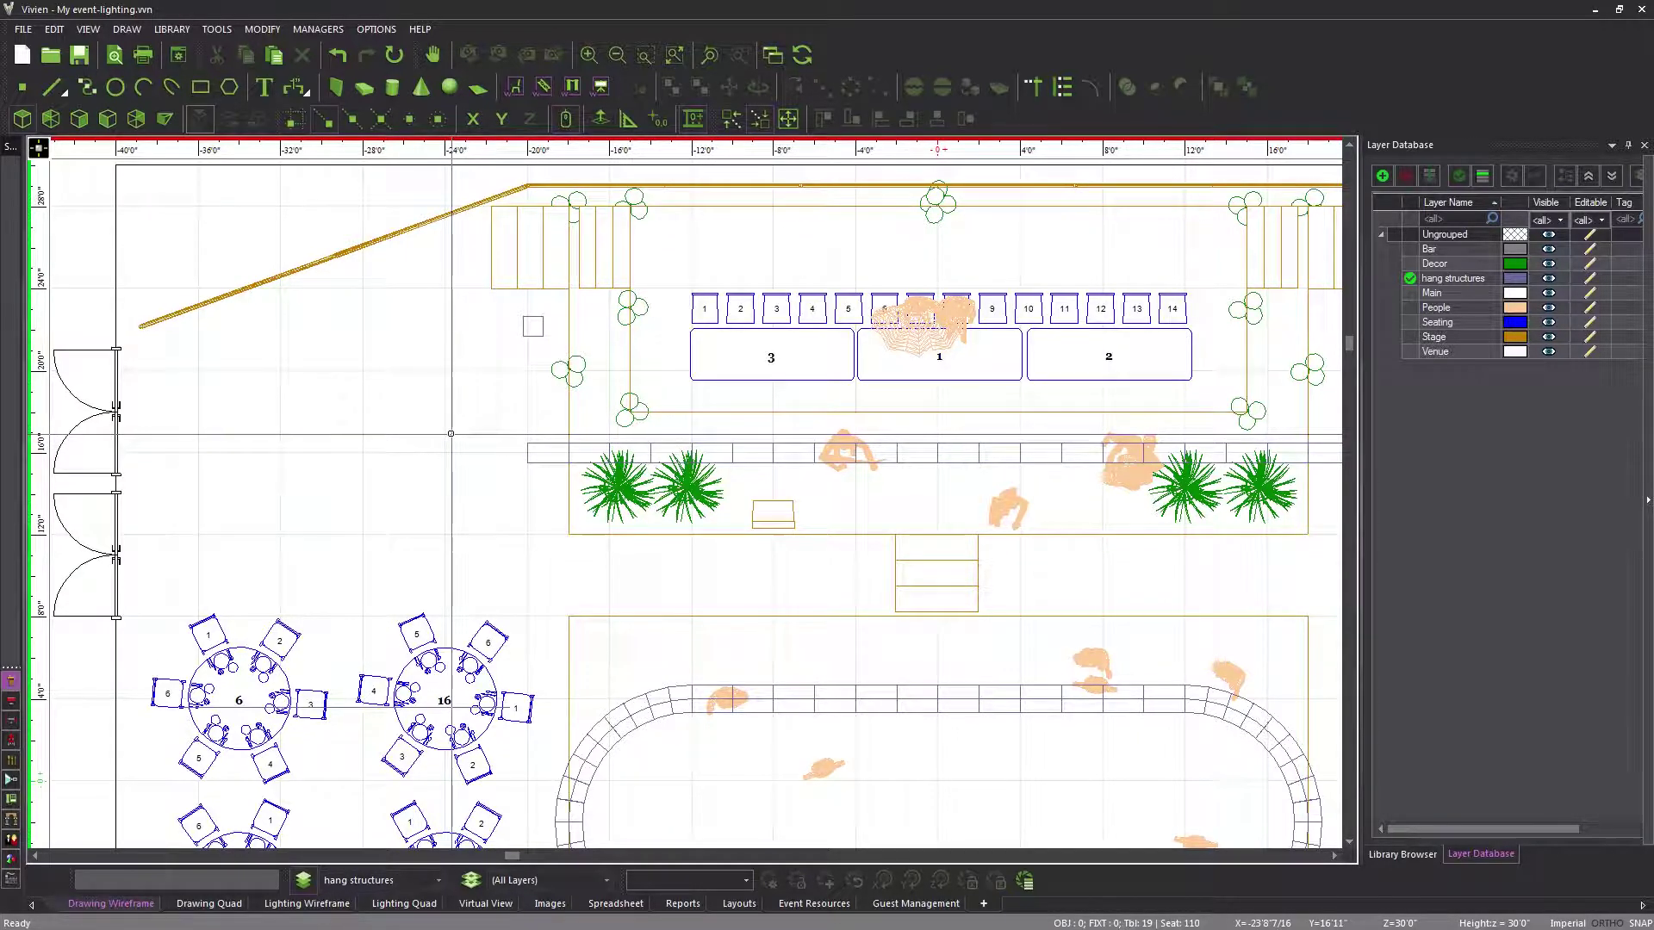
Add a Floor Base truss piece under the vertical box truss beside the stage
click(543, 87)
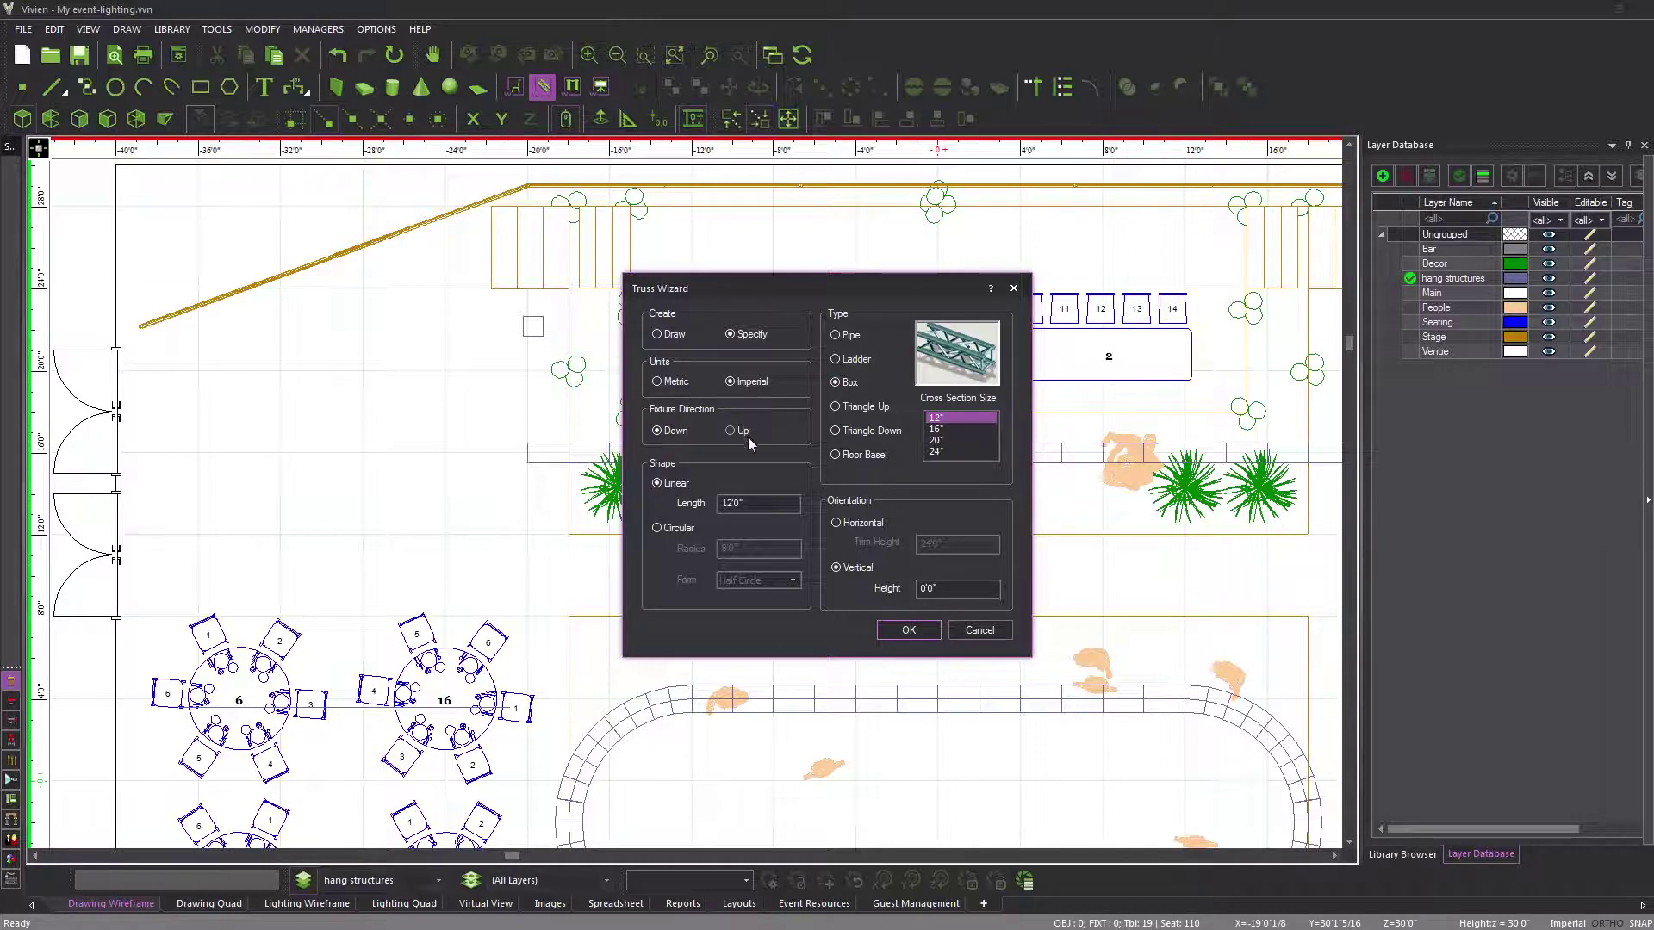
click(844, 455)
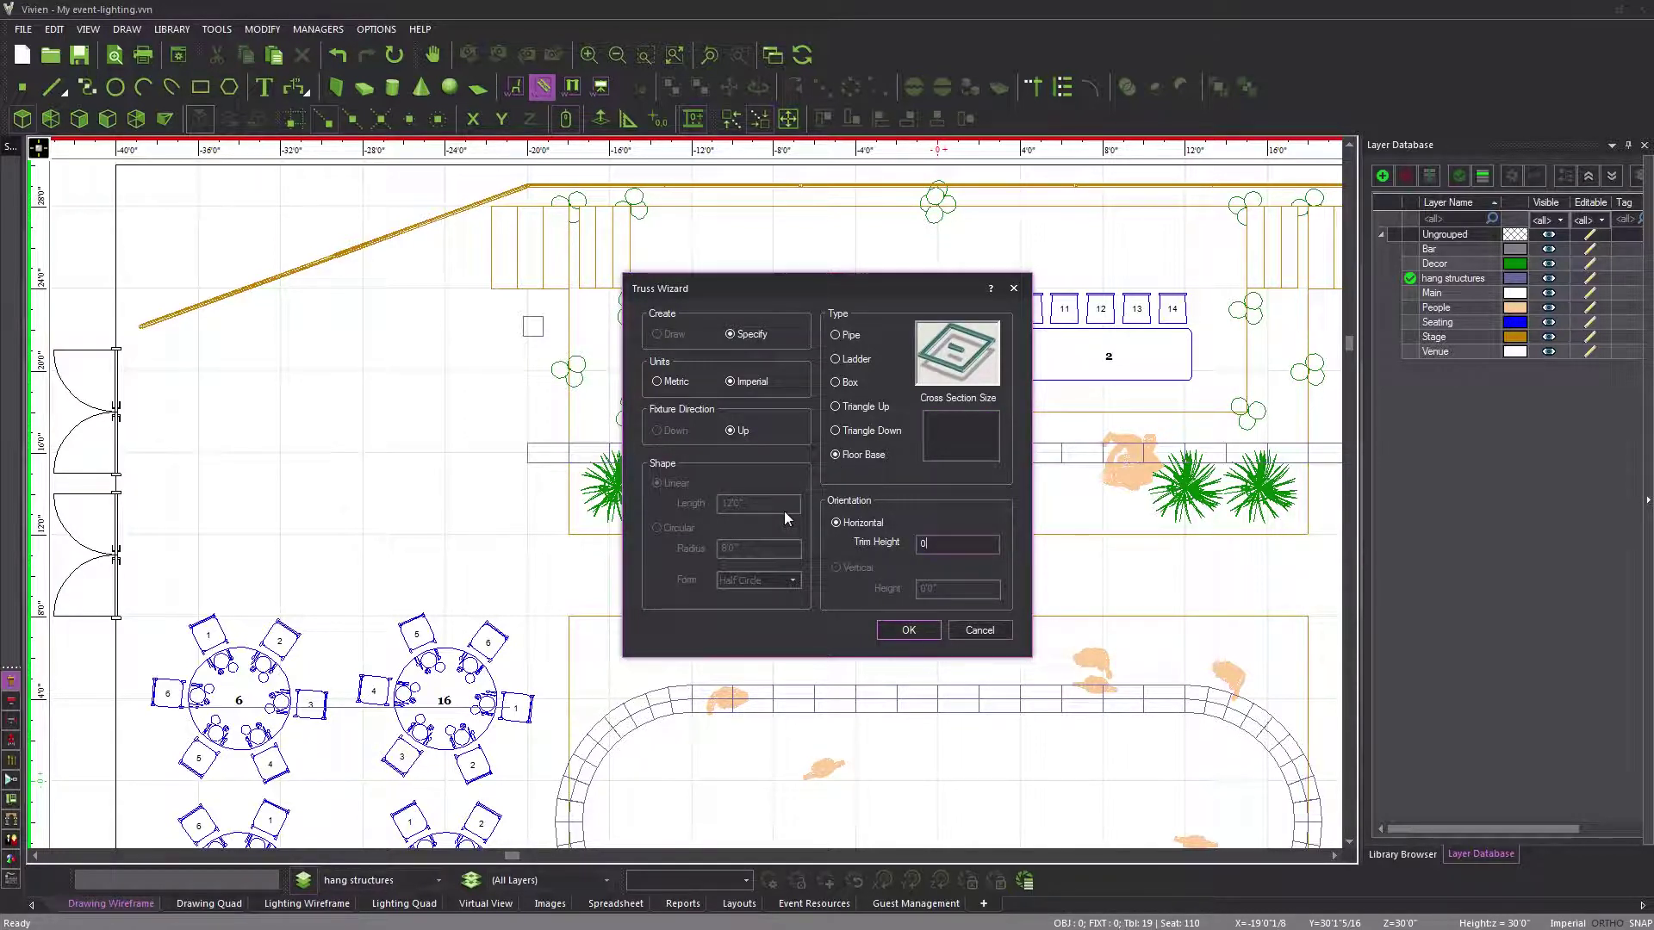
click(911, 629)
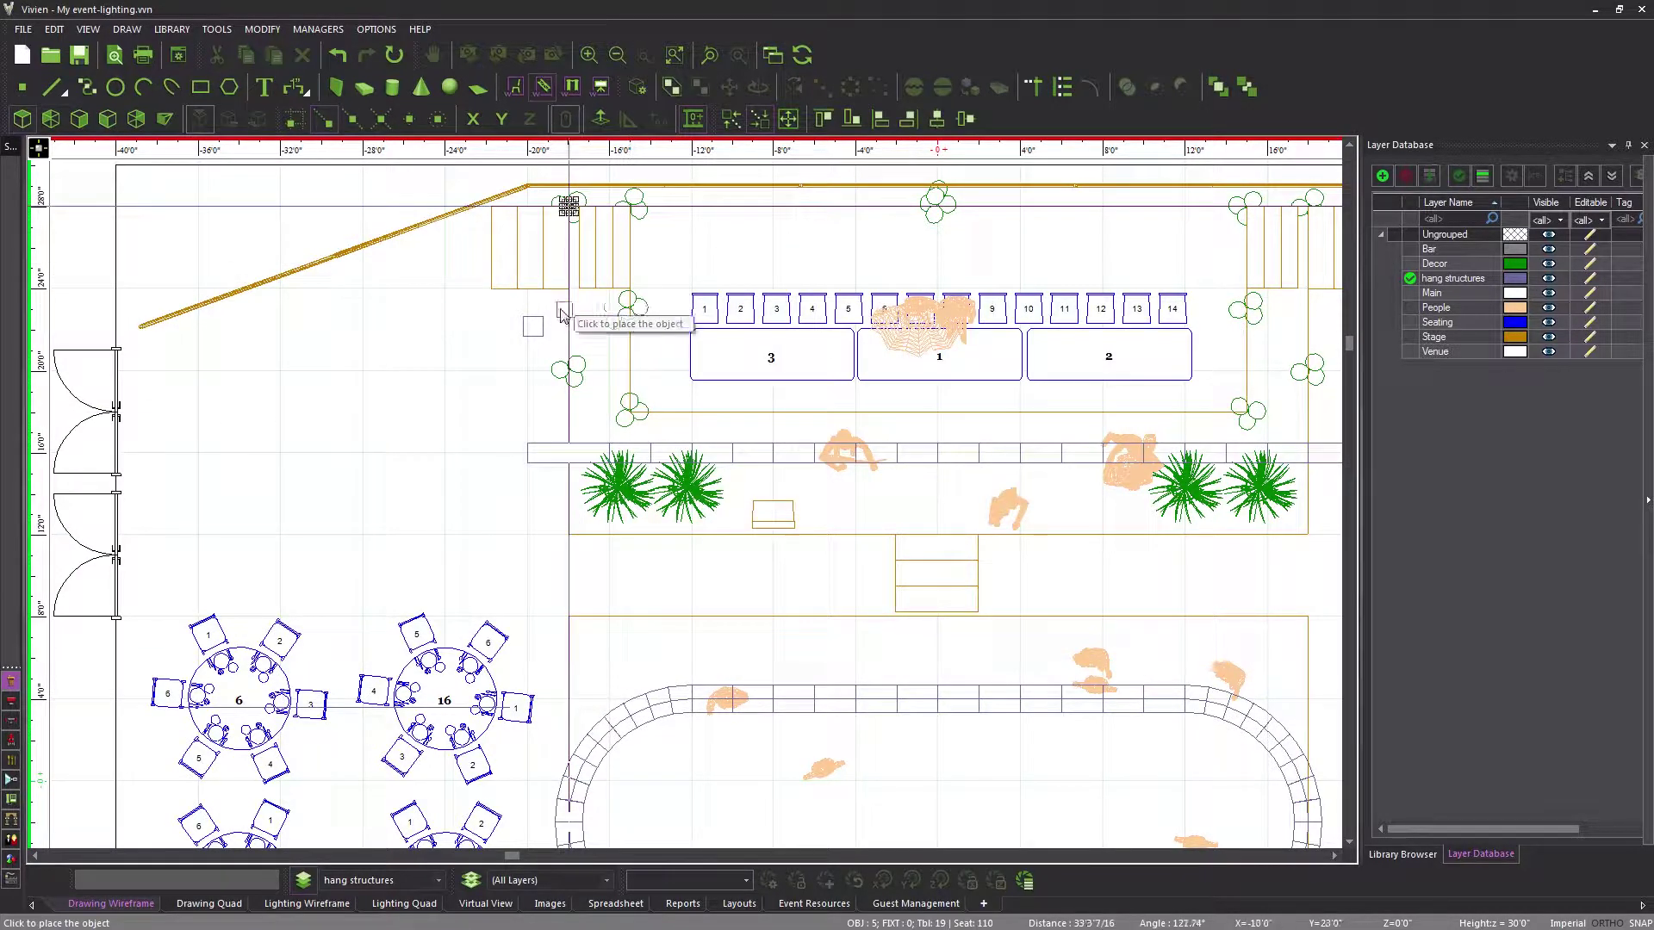
scroll(531, 332, up, 5)
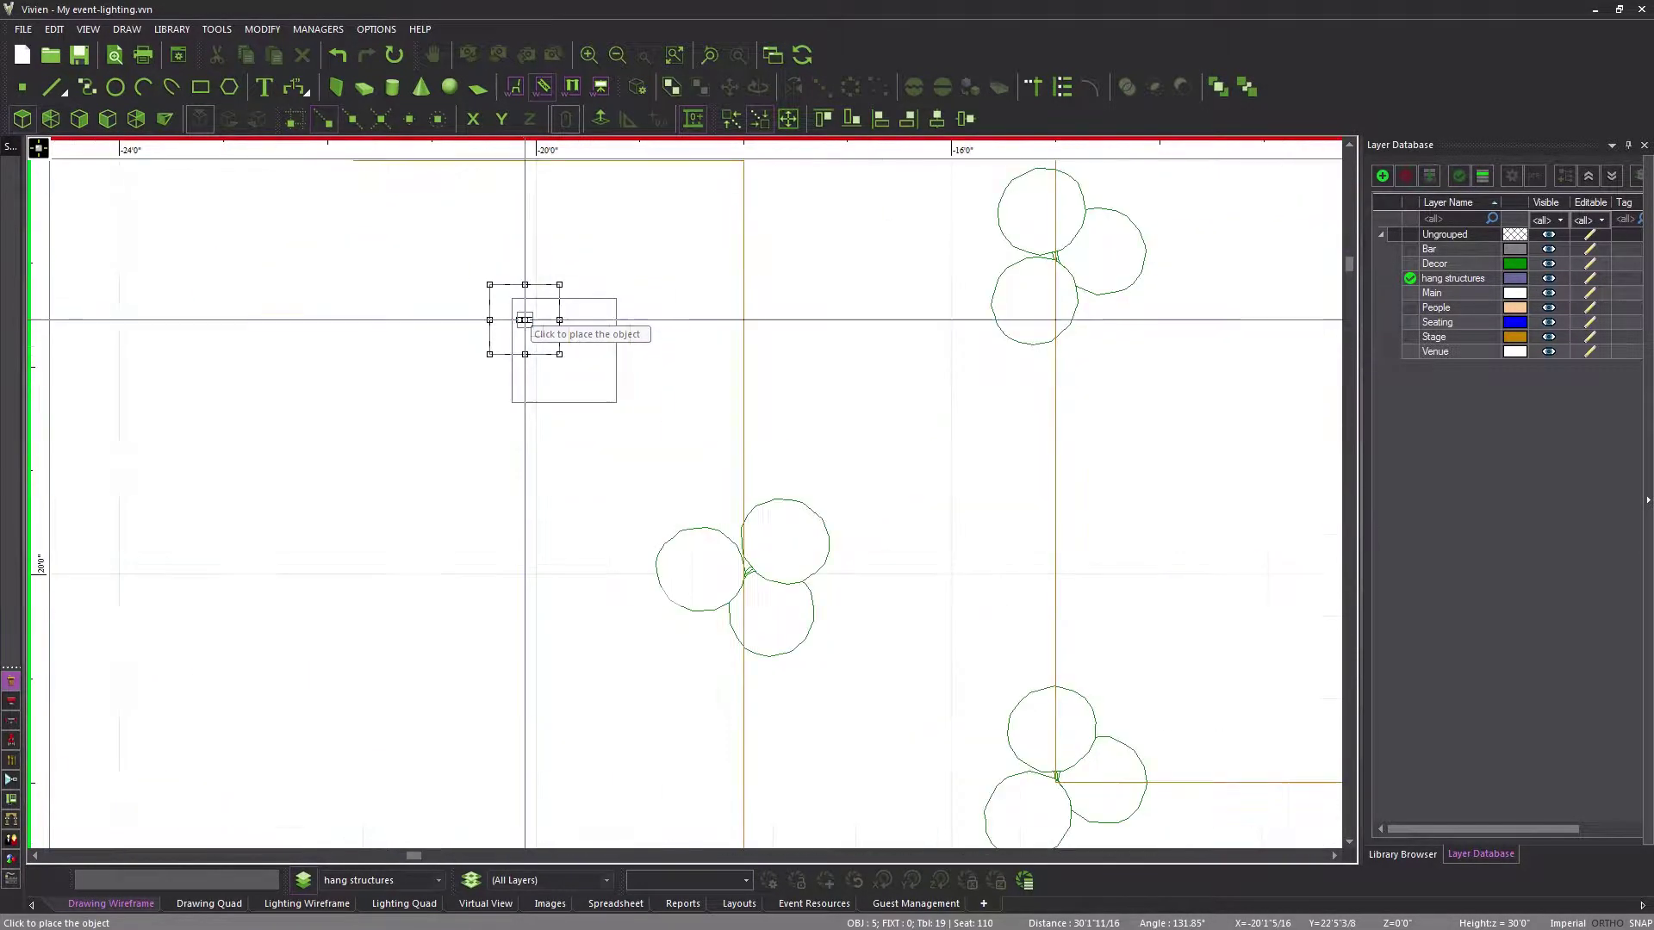
click(564, 350)
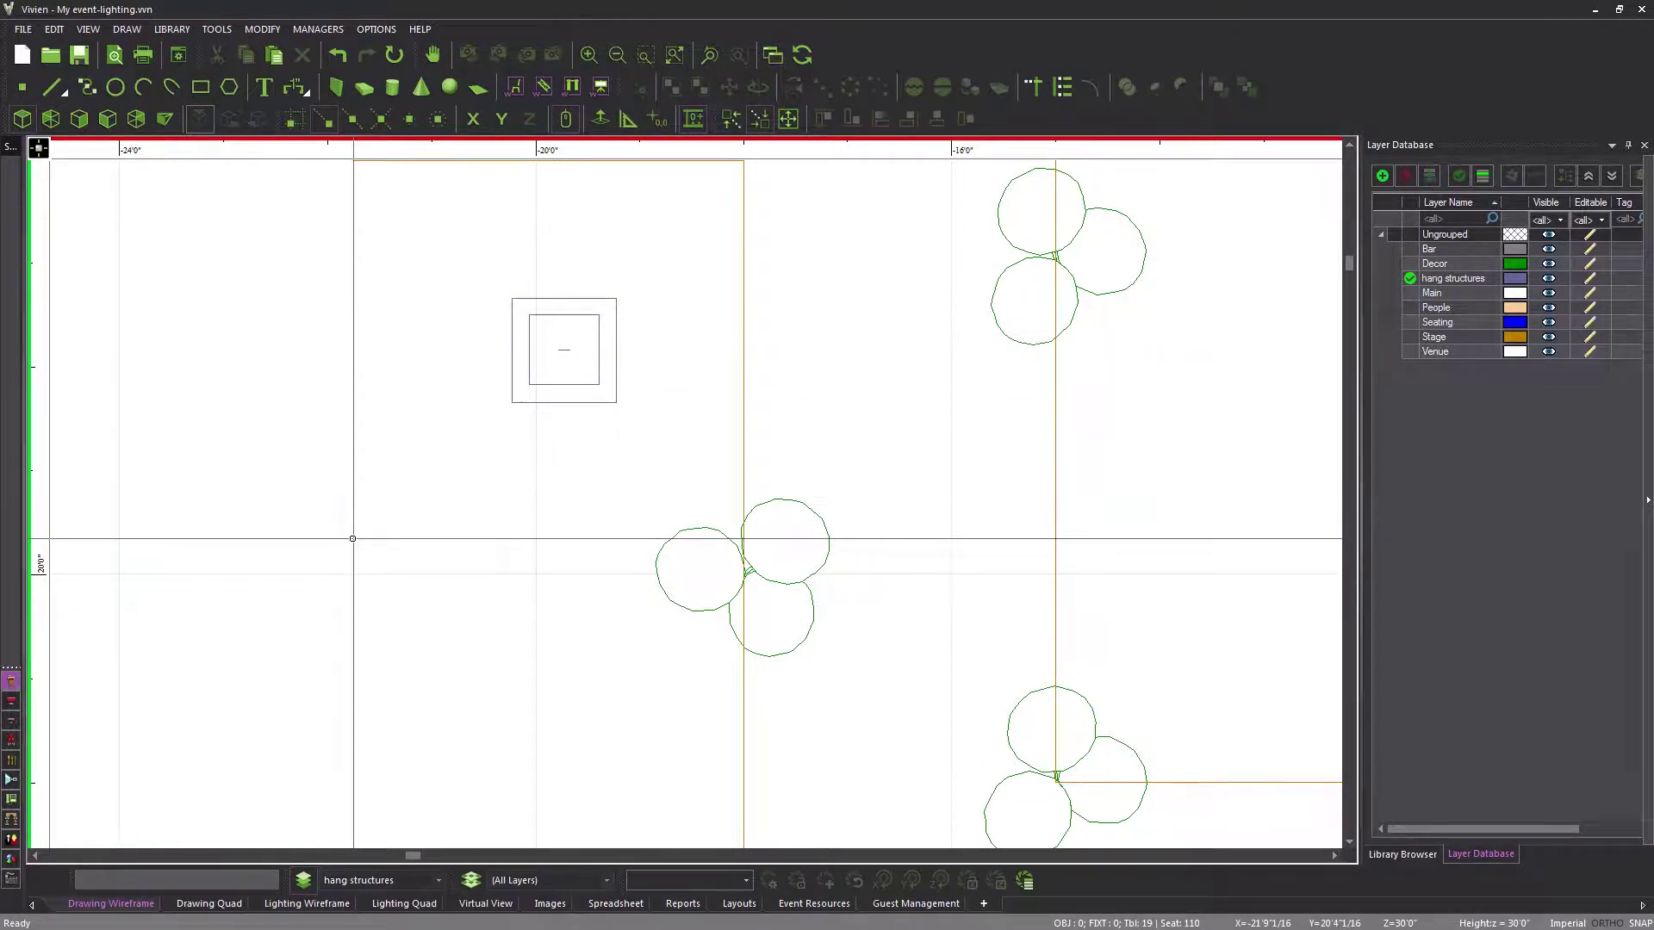
Switch to Virtual View, orbit the camera to face the stage, and save with Ctrl+S
click(485, 904)
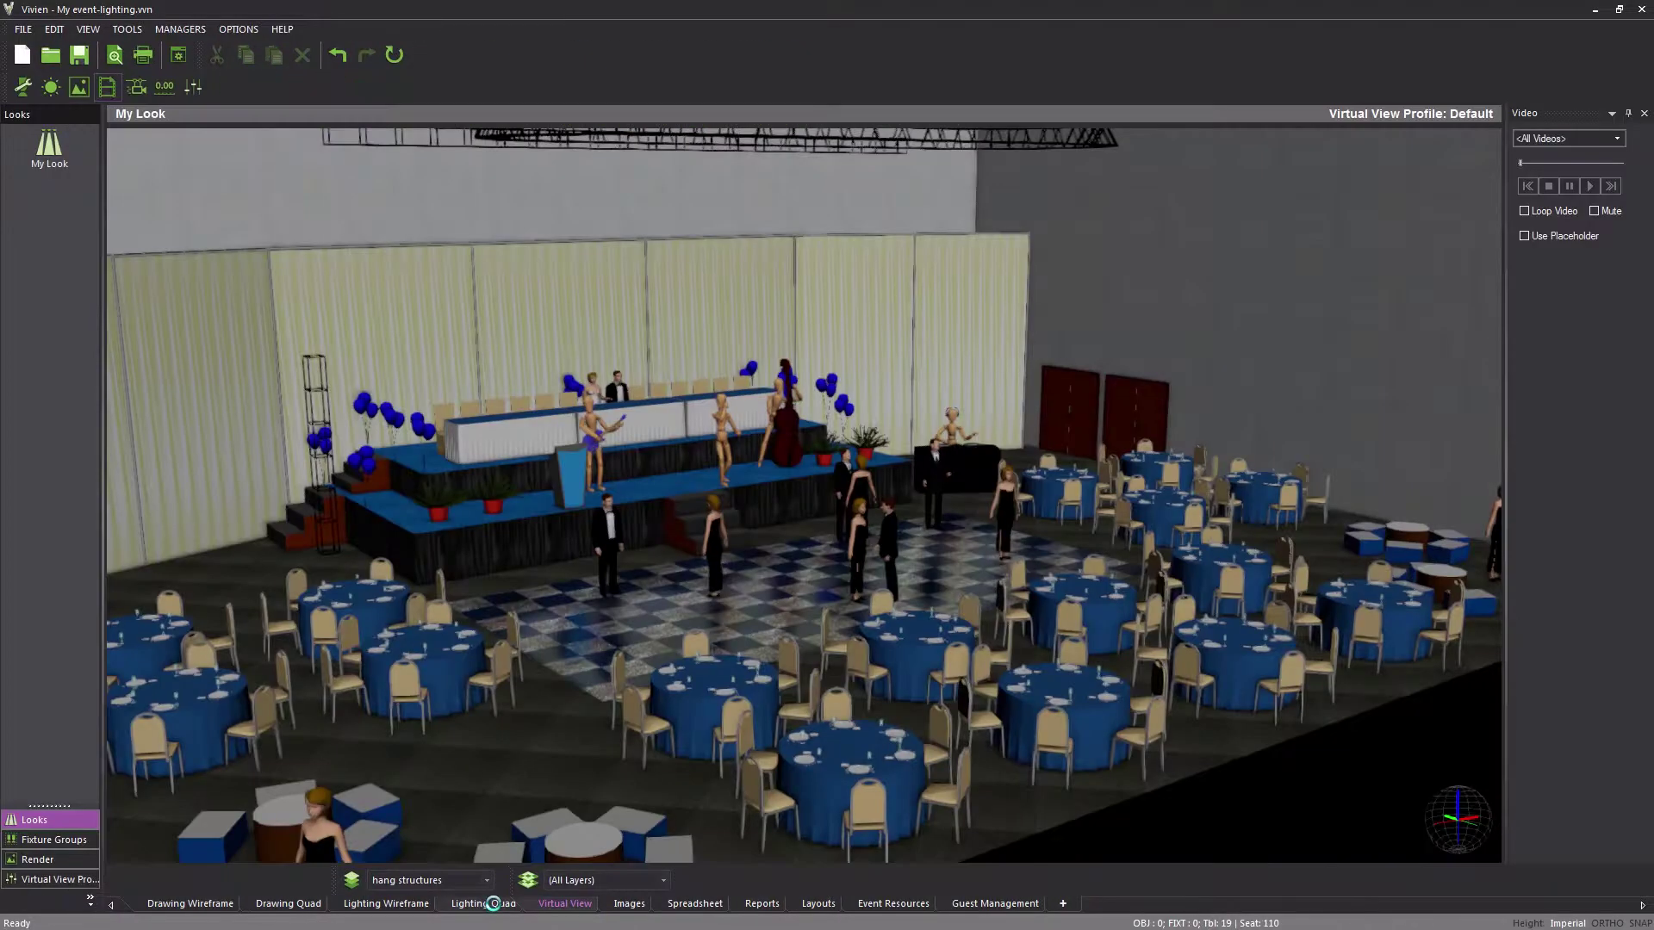
middle_drag(861, 646, 656, 599)
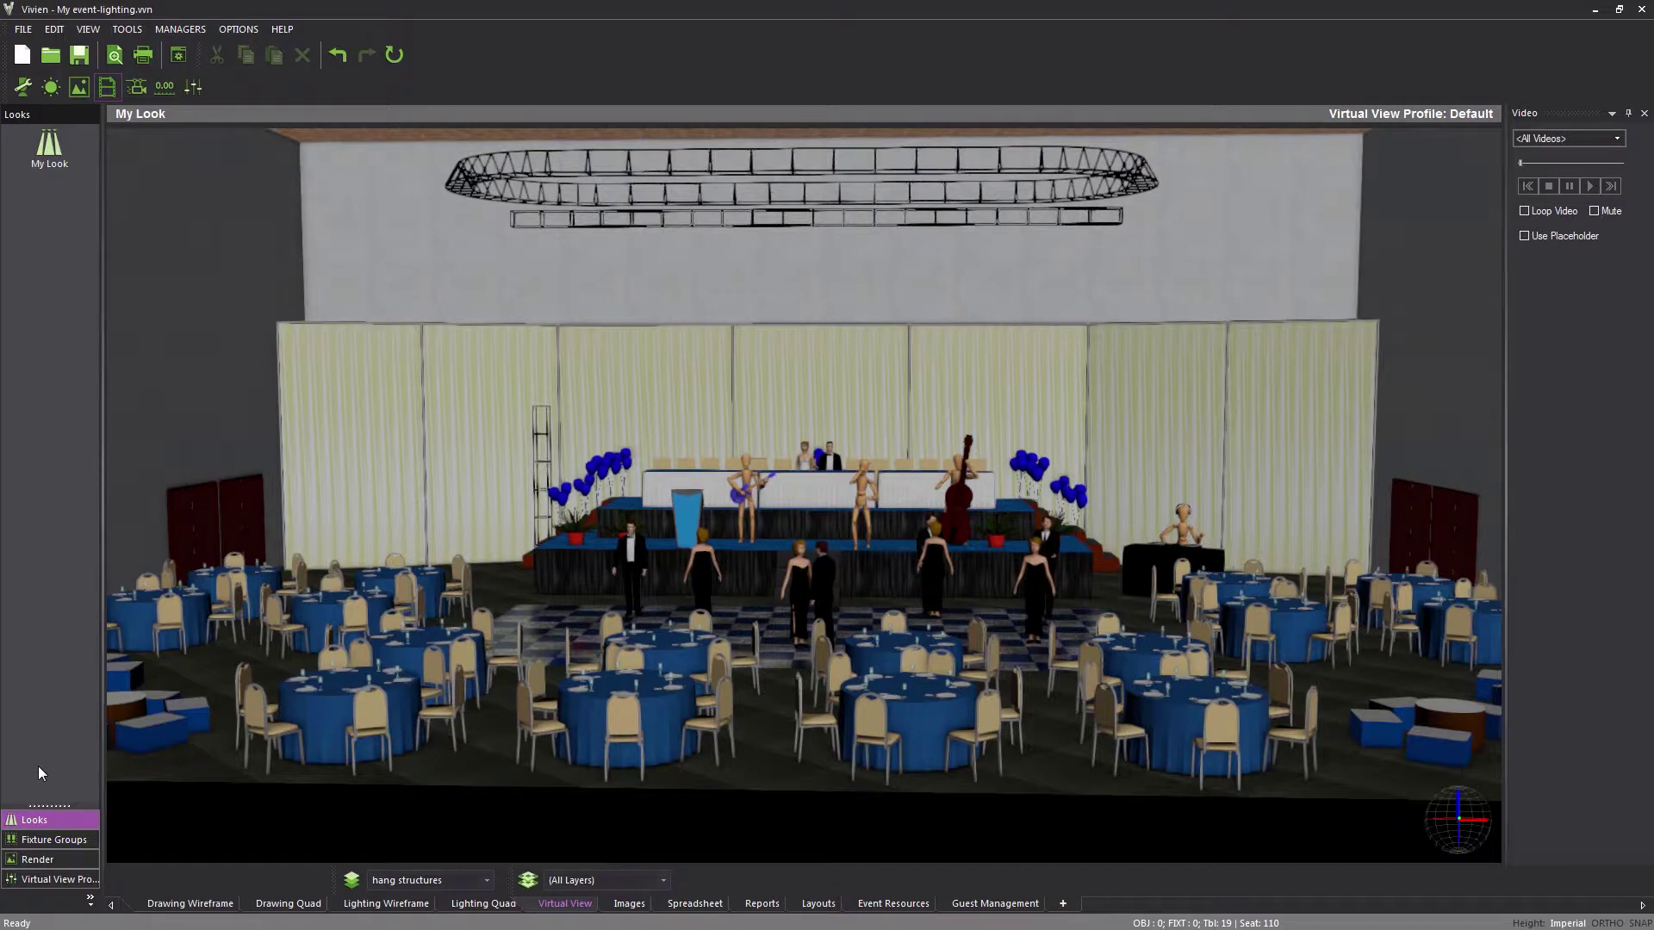
key(ctrl+s)
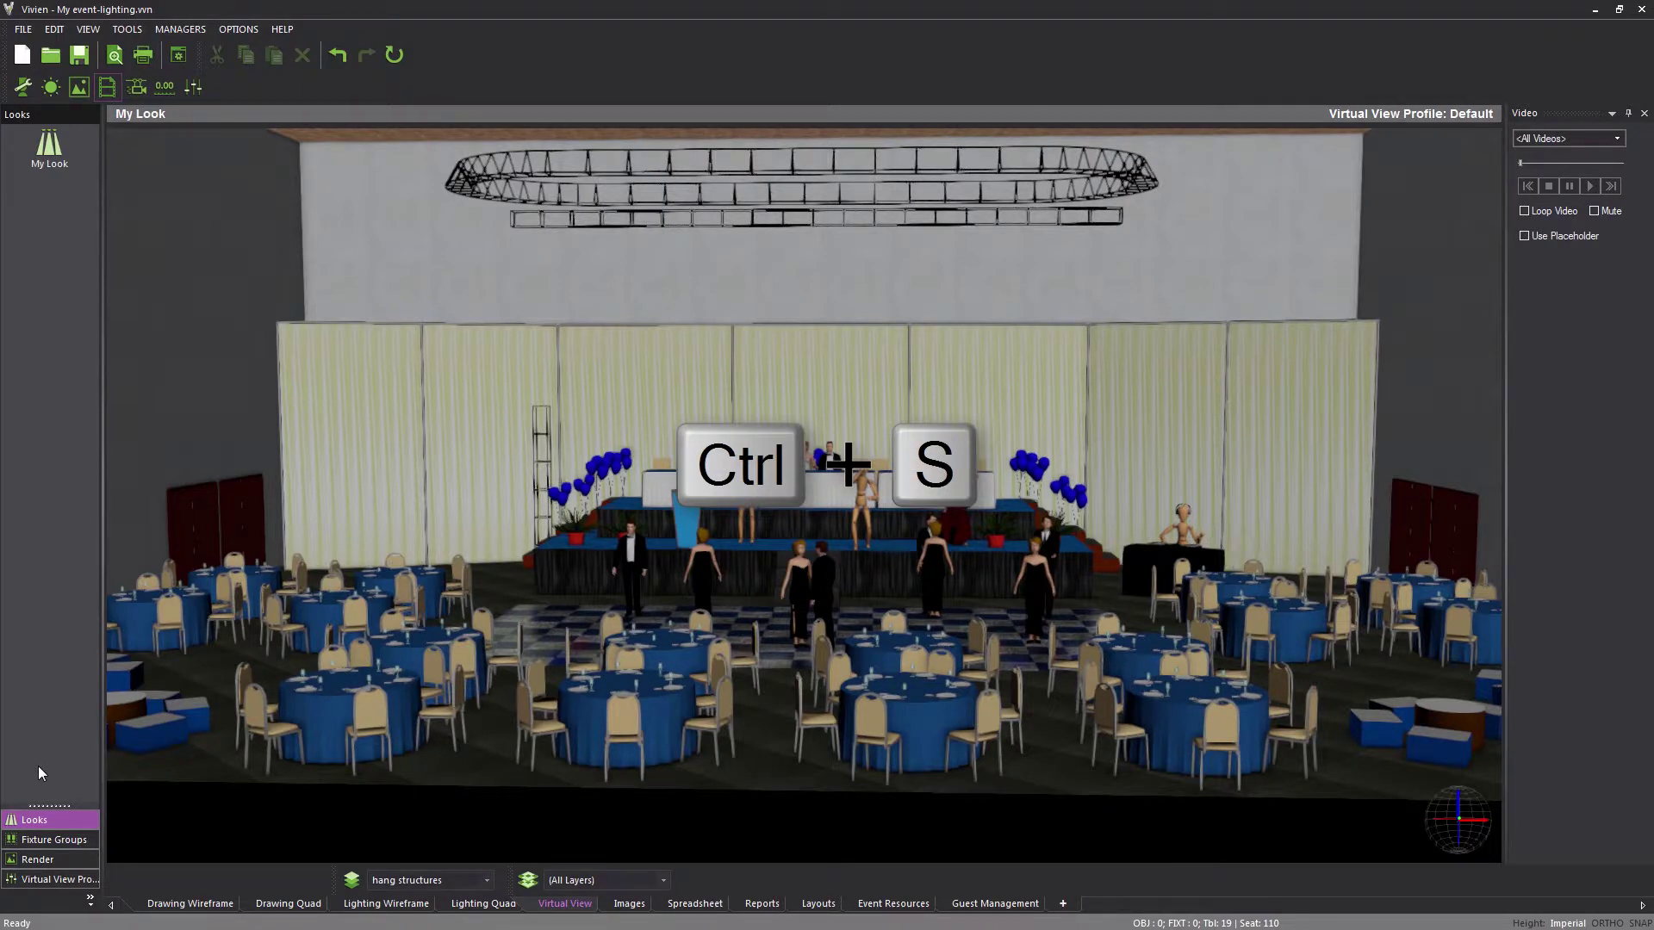